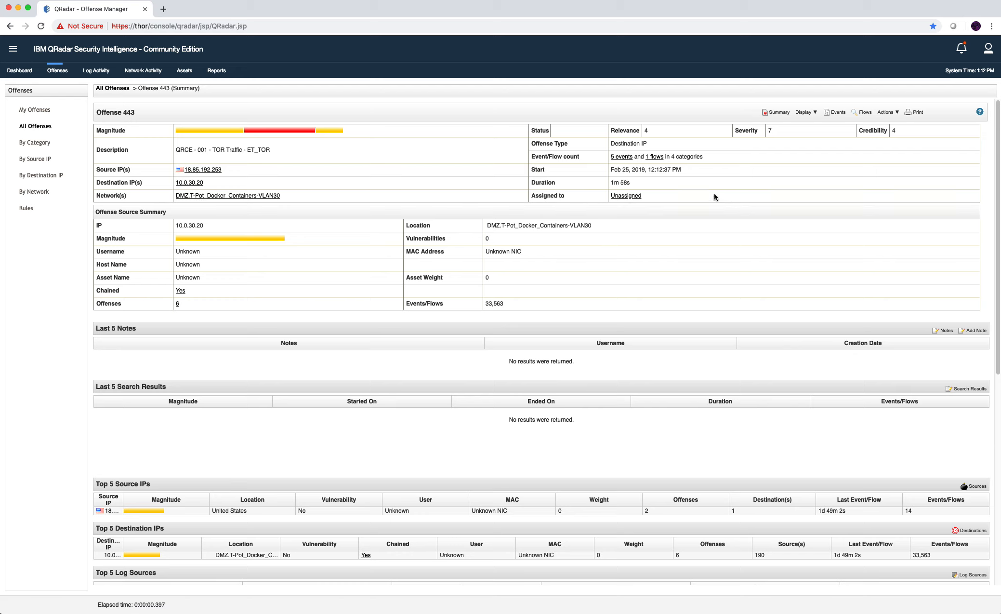
Open the offense's 5 events and view the Firewall Permit event's details.
click(624, 157)
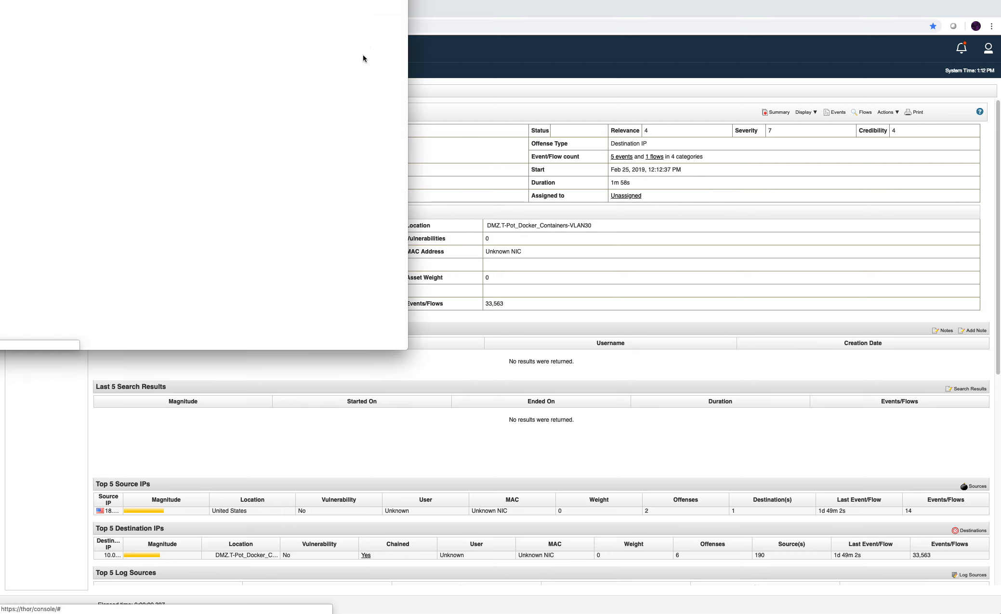
drag(434, 5, 835, 150)
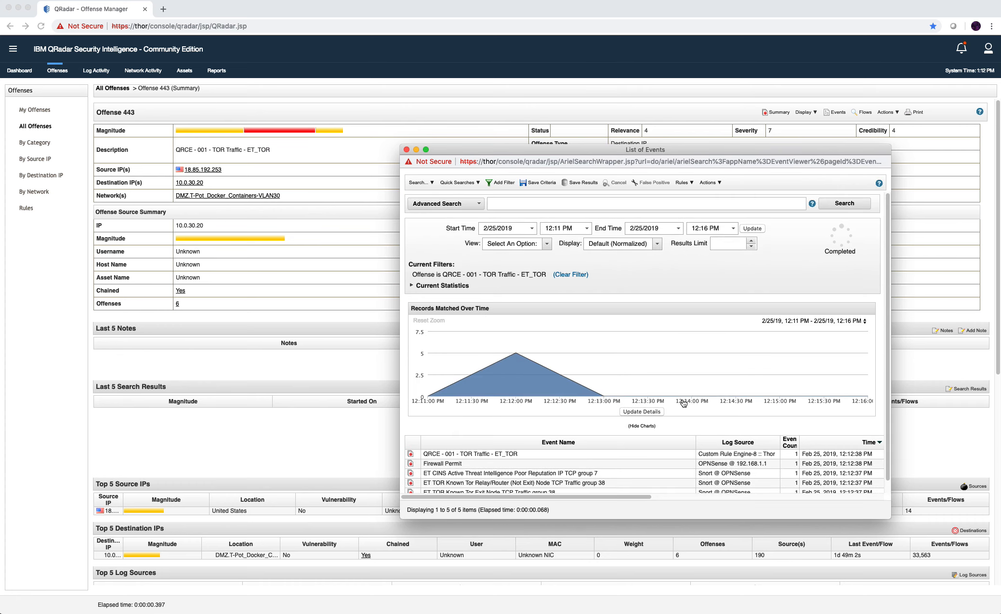
scroll(589, 409, down, 1)
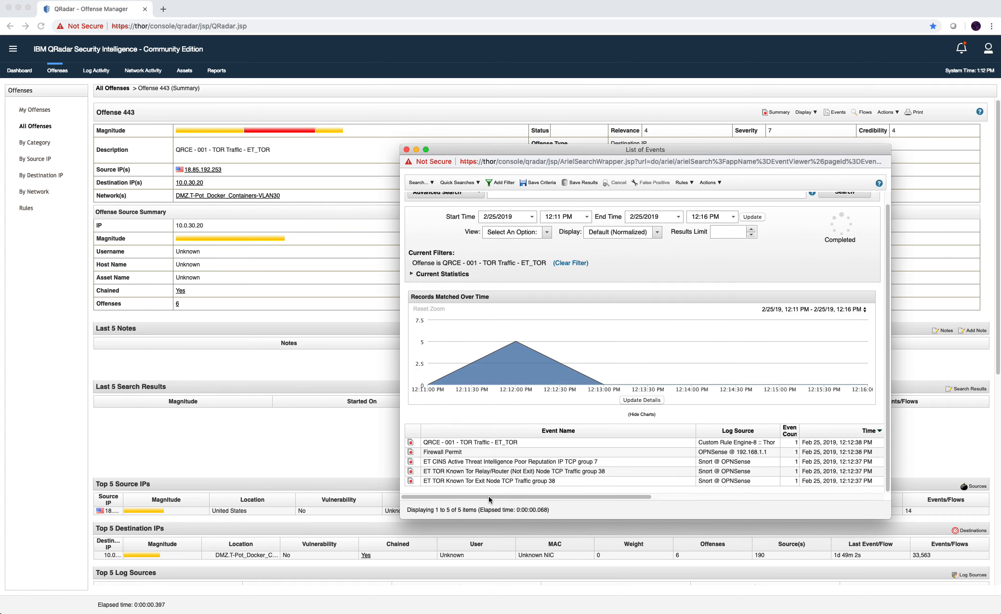
drag(489, 497, 695, 507)
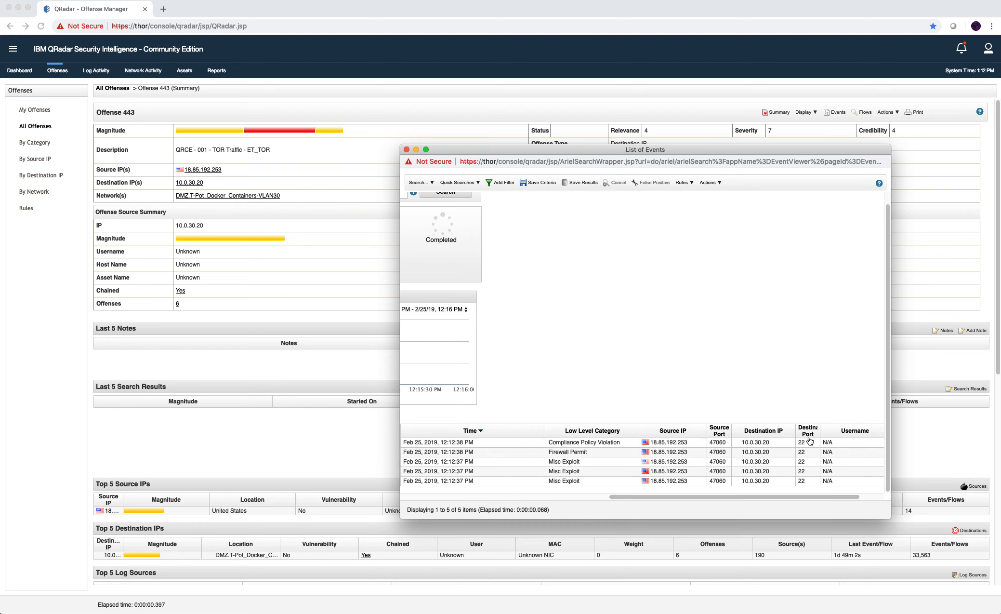
drag(720, 498, 490, 486)
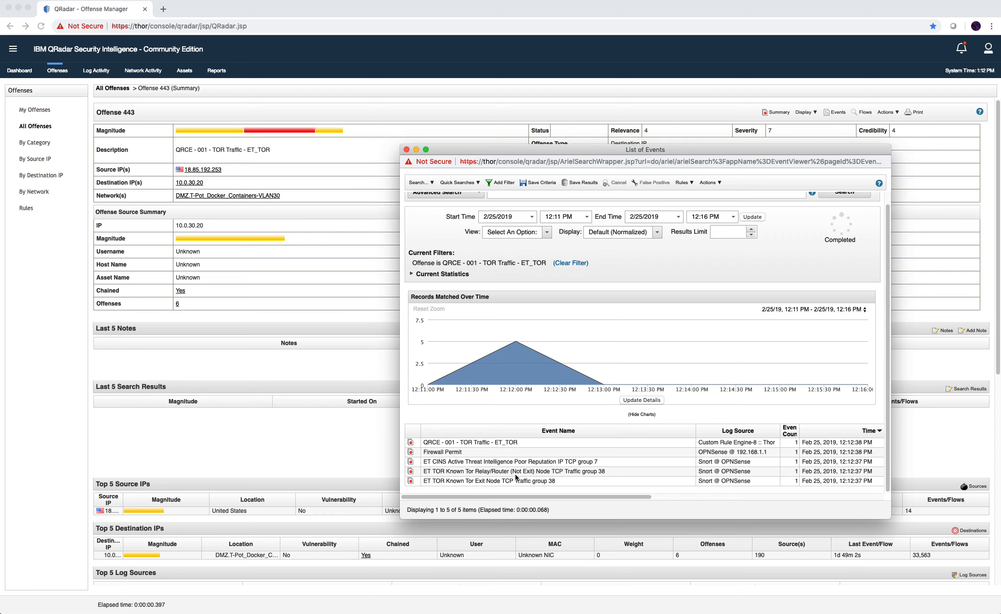
double_click(475, 452)
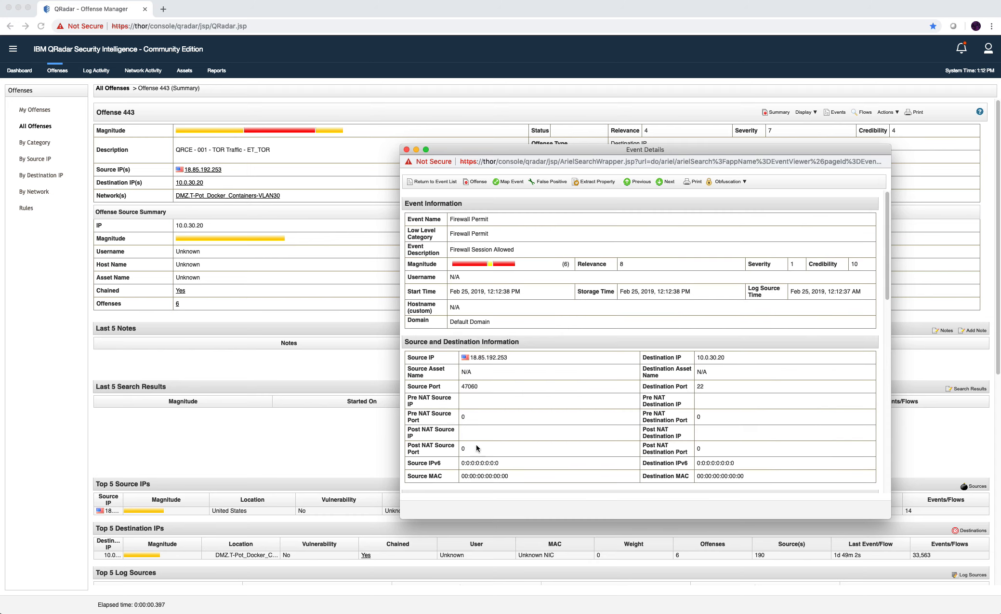
scroll(500, 408, down, 5)
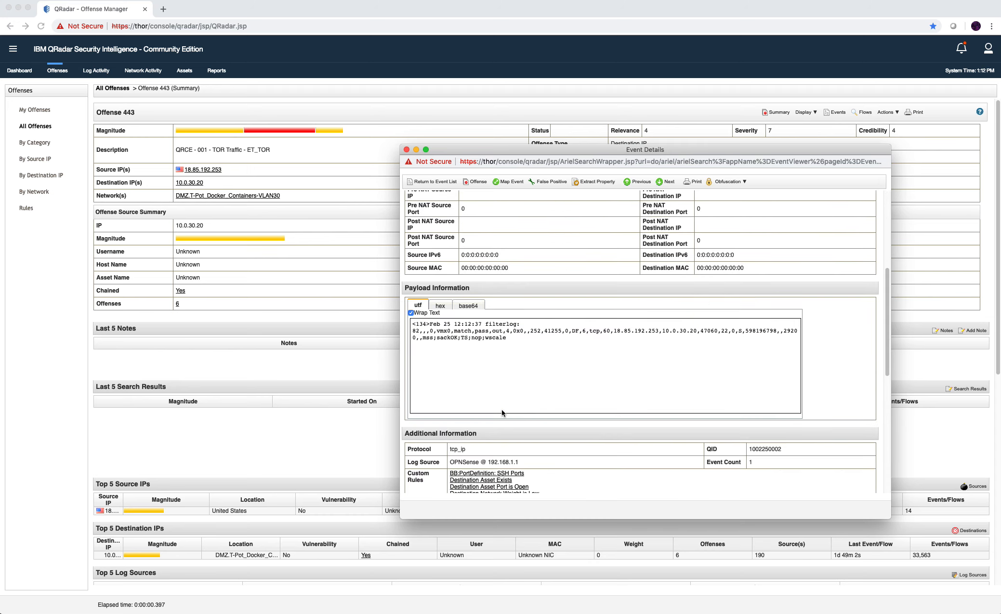
scroll(502, 402, up, 5)
scroll(668, 403, down, 5)
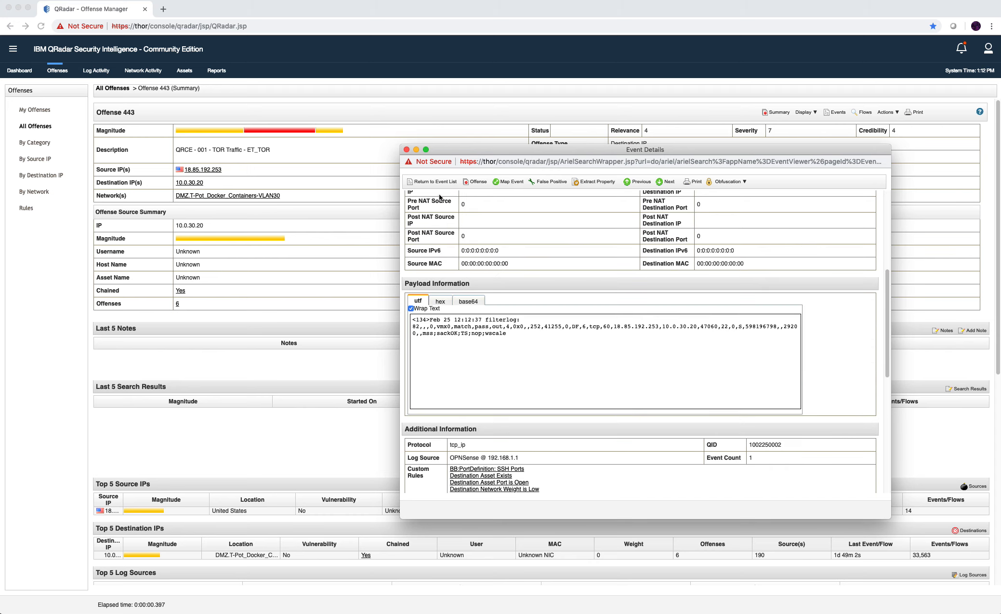
Step through the remaining event details, close the popup, and copy source IP 18.85.192.253.
click(662, 184)
scroll(636, 253, down, 2)
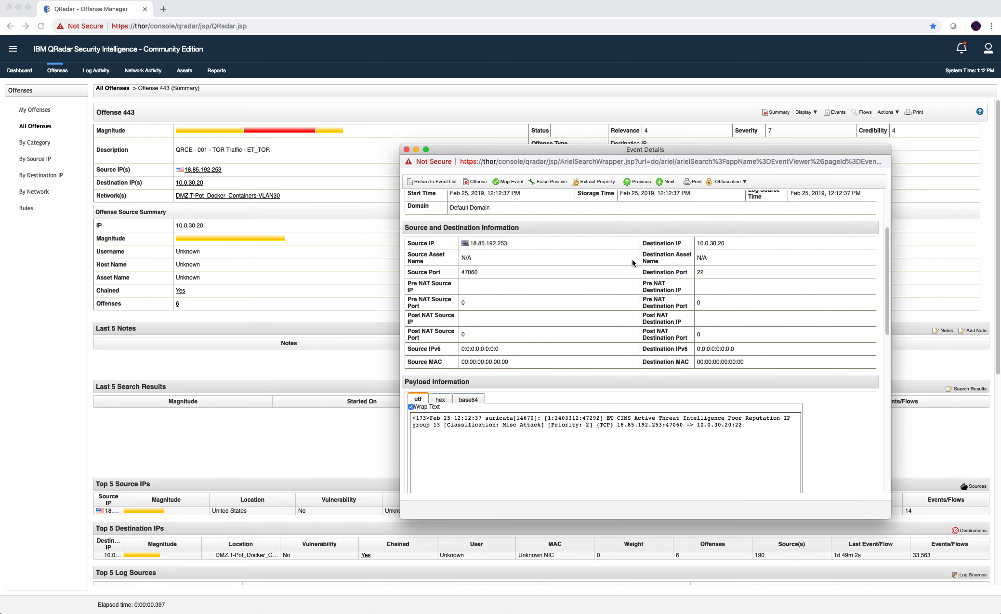
scroll(632, 261, up, 2)
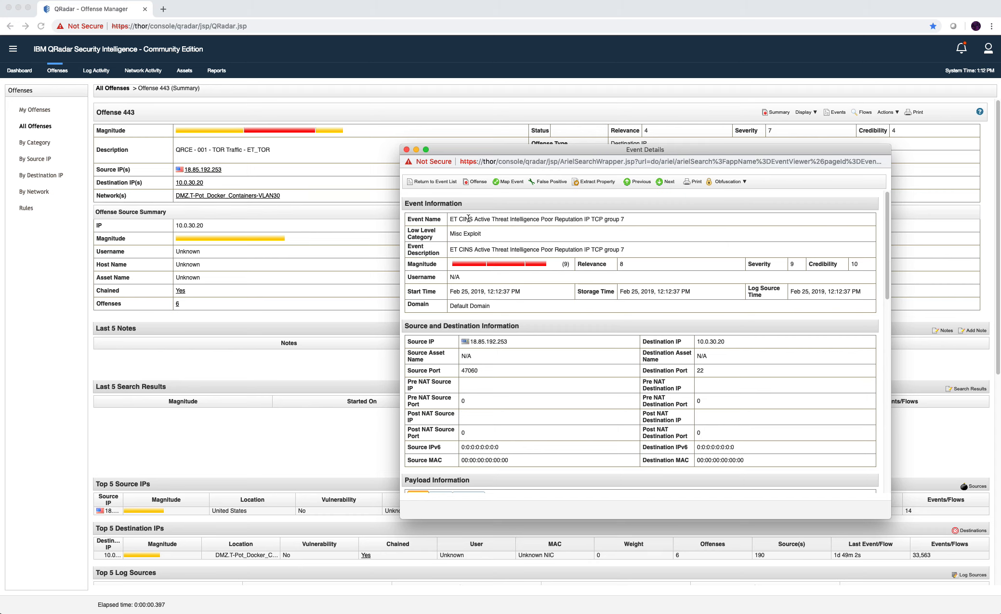
click(665, 182)
scroll(660, 223, down, 2)
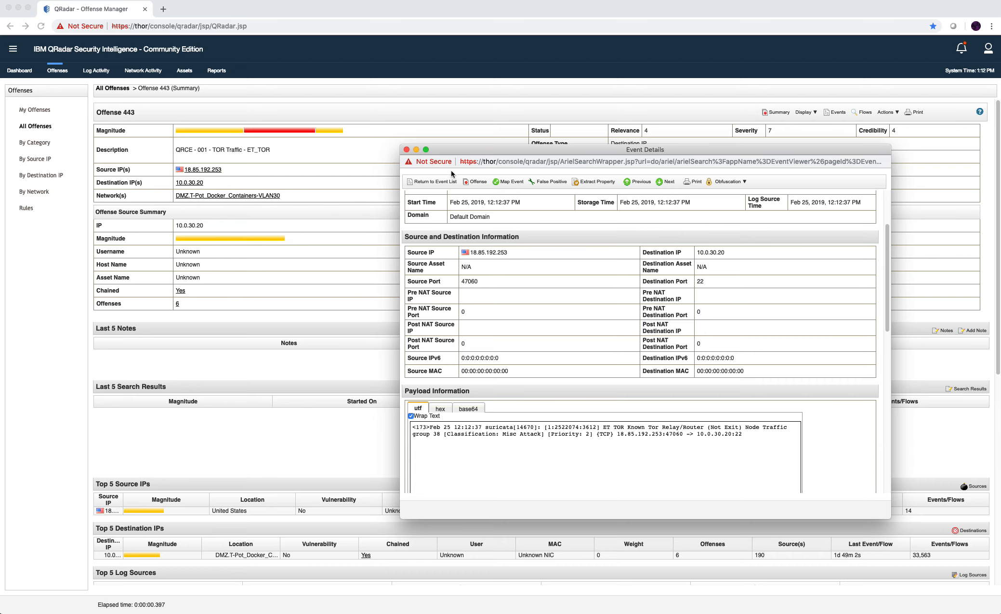
click(417, 150)
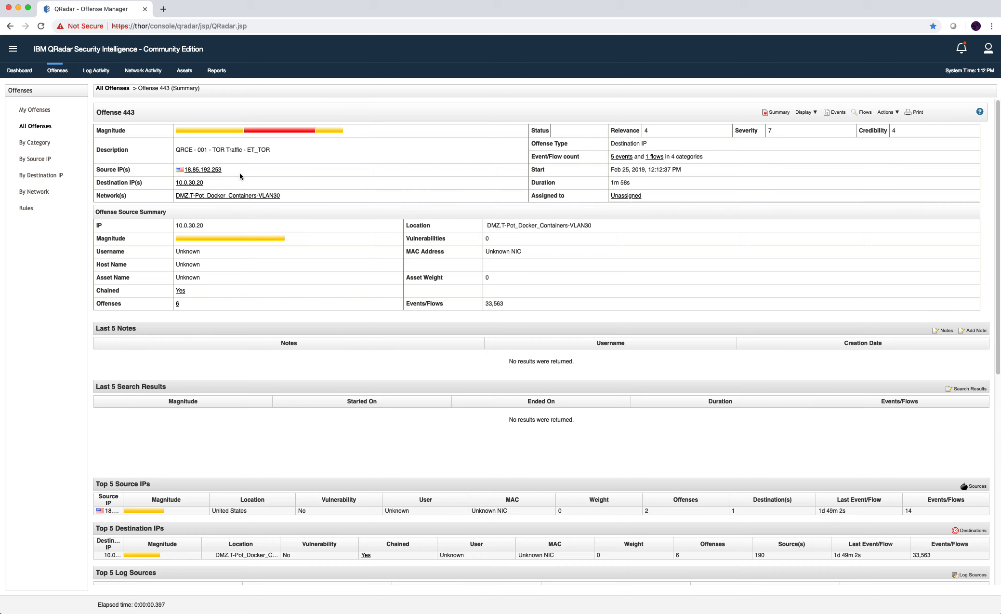
drag(228, 173, 182, 171)
key(super+c)
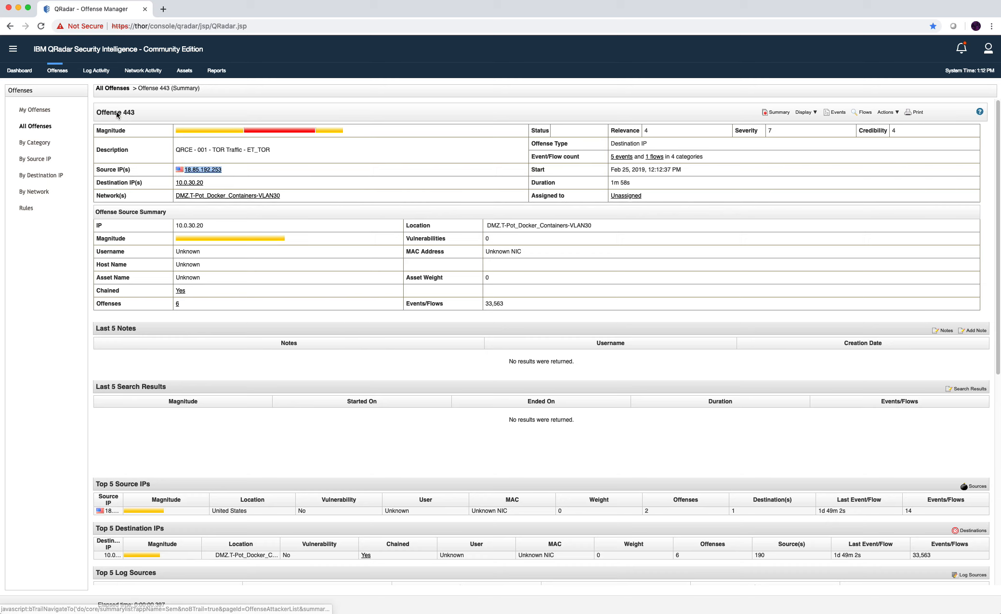
In Log Activity, replace the username condition with (sourceip='18.85.192.253' OR destinationip='18.85.192.253').
click(97, 69)
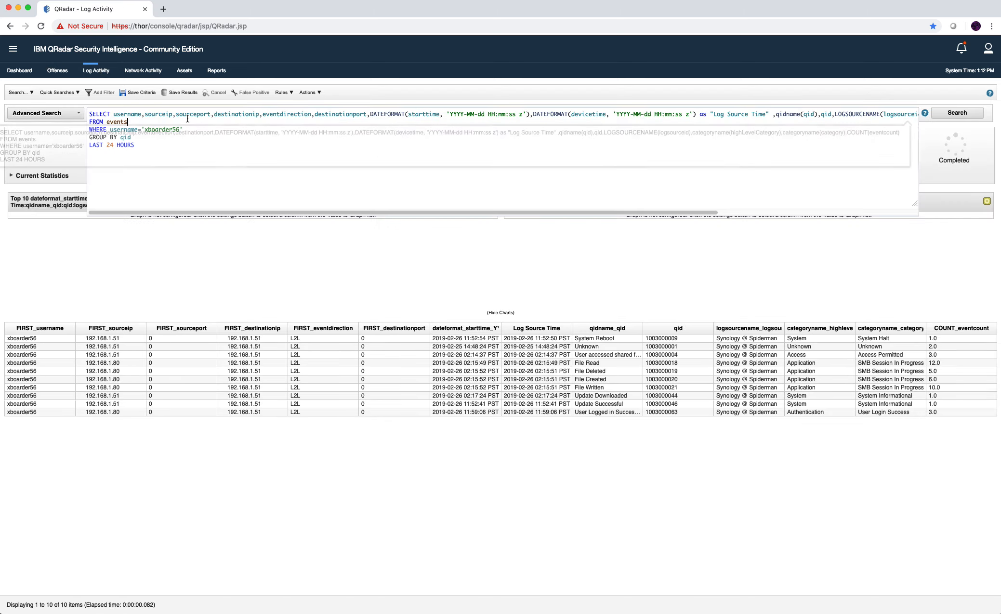
click(190, 130)
drag(189, 130, 111, 130)
key(BackSpace)
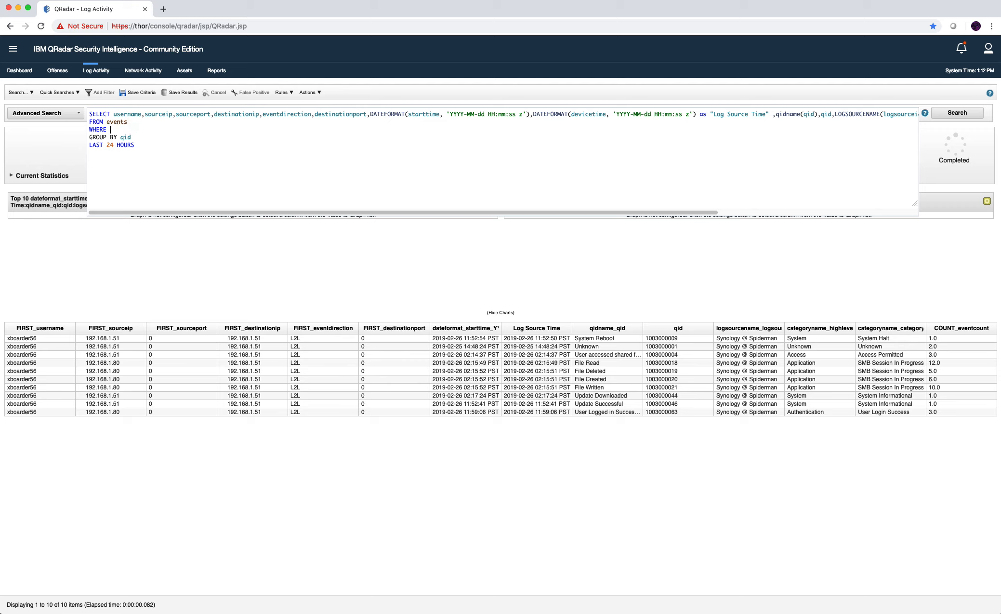
text(sourcei)
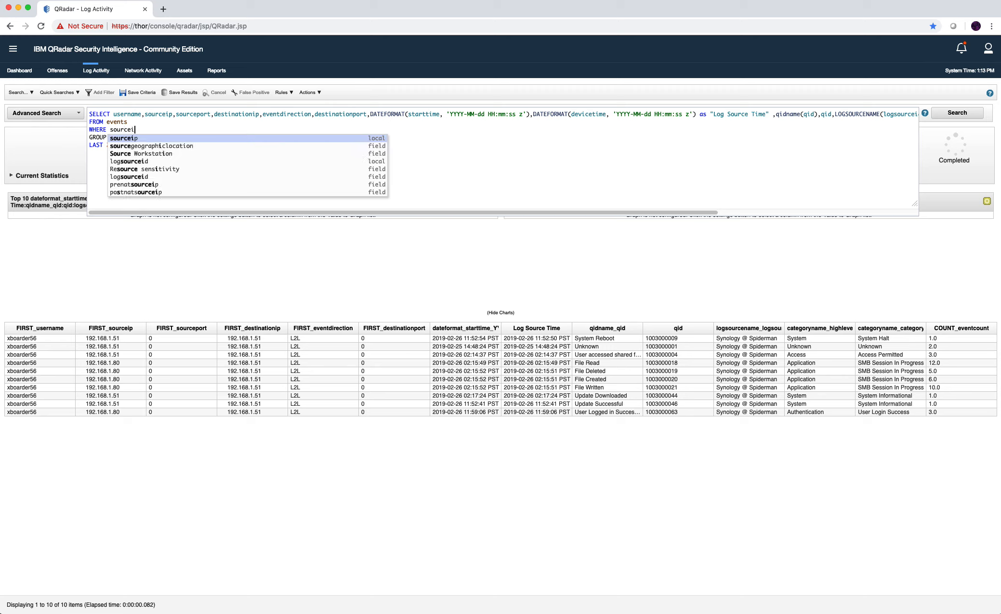
text(p=')
key(super+v)
text(')
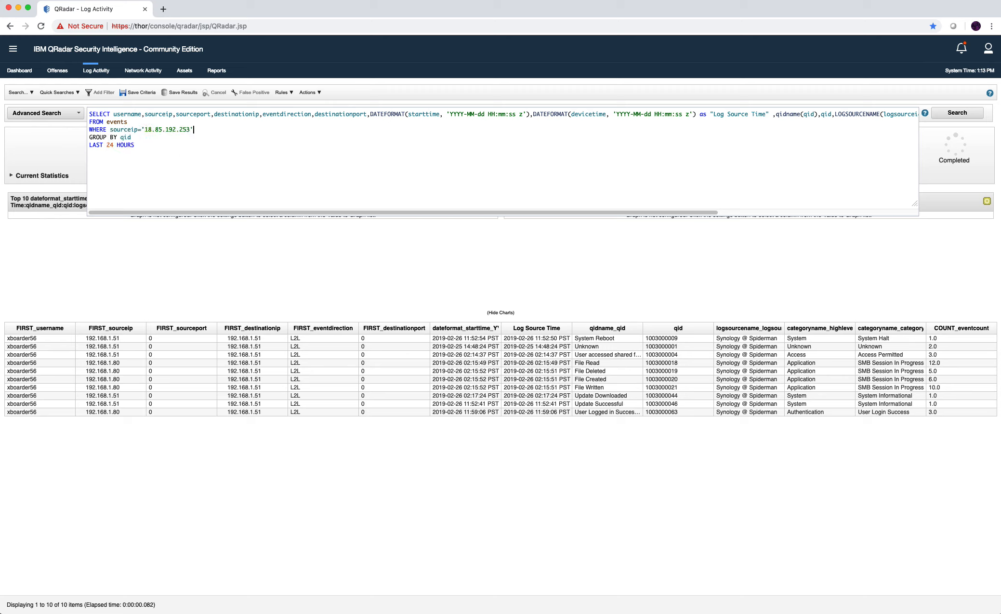
text( OR destinationip\)
key(super+v)
text('))
click(111, 129)
text(()
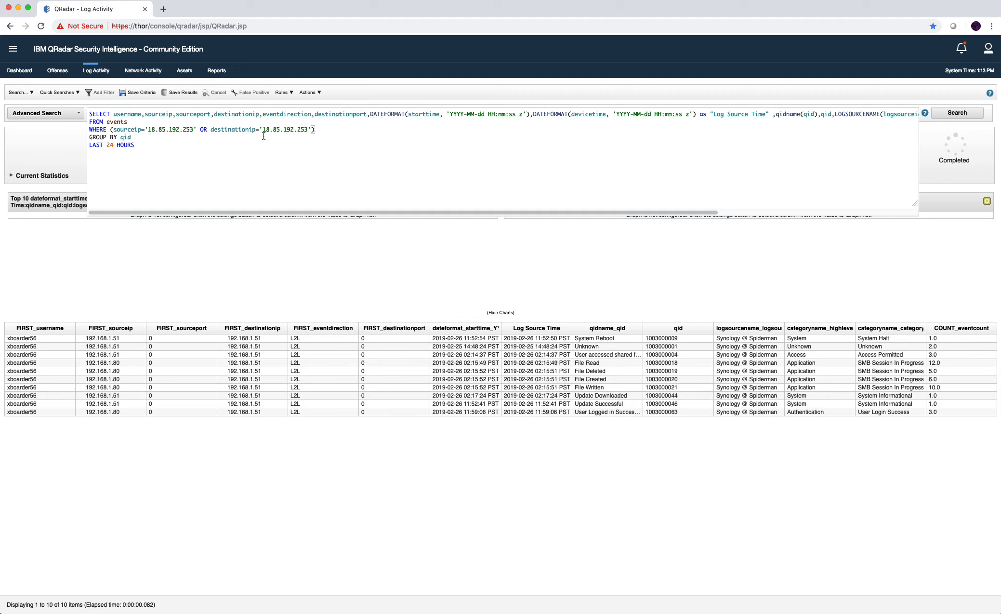
Review the SELECT fields: username, sourceip, eventdirection, starttime/devicetime formatting and the Log Source Time alias.
click(130, 114)
click(155, 114)
double_click(300, 114)
click(430, 113)
click(582, 114)
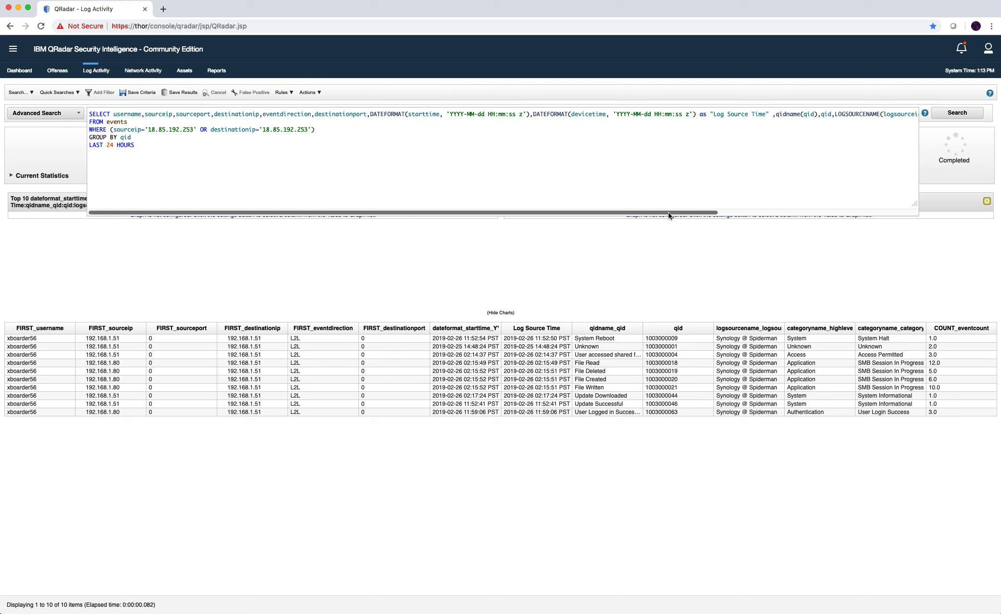
drag(675, 212, 878, 214)
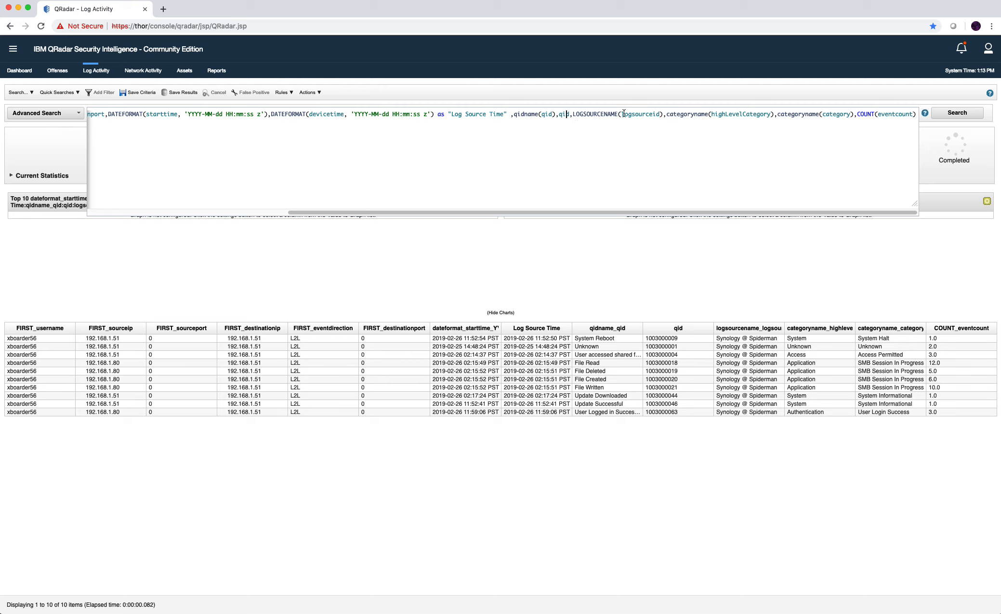
drag(586, 114, 734, 115)
click(733, 116)
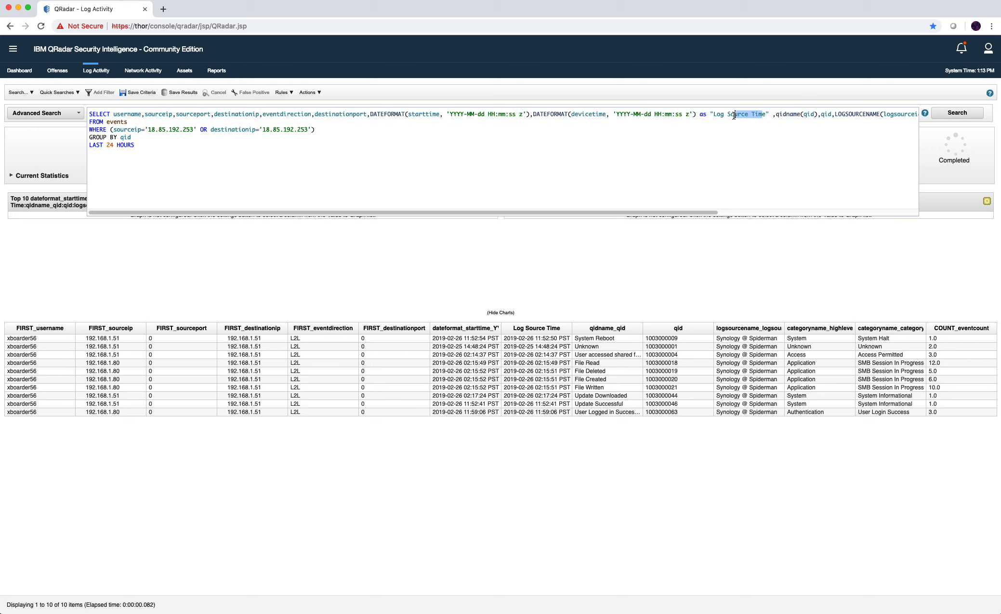
drag(683, 211, 886, 205)
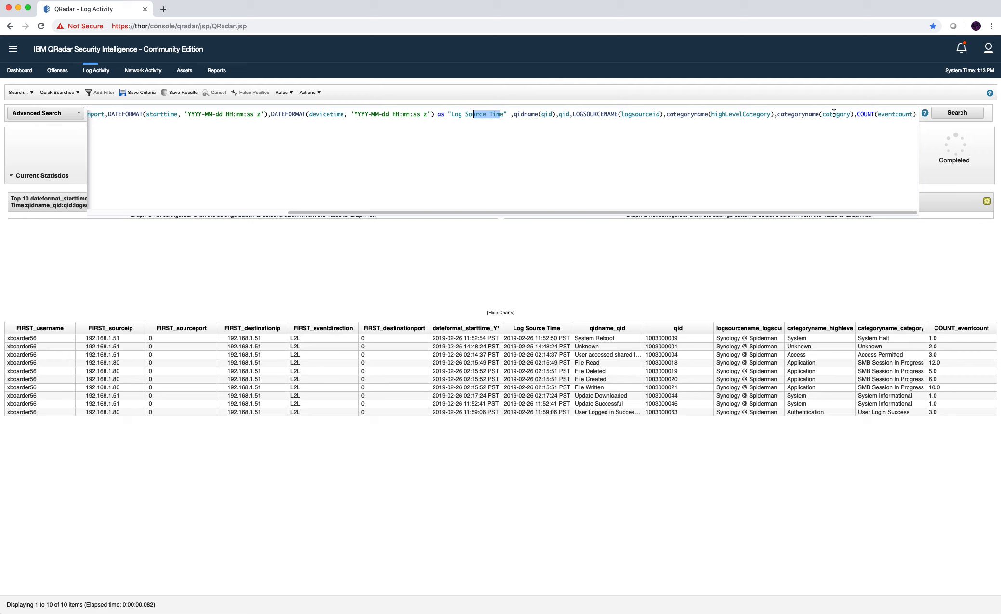
drag(475, 208, 190, 208)
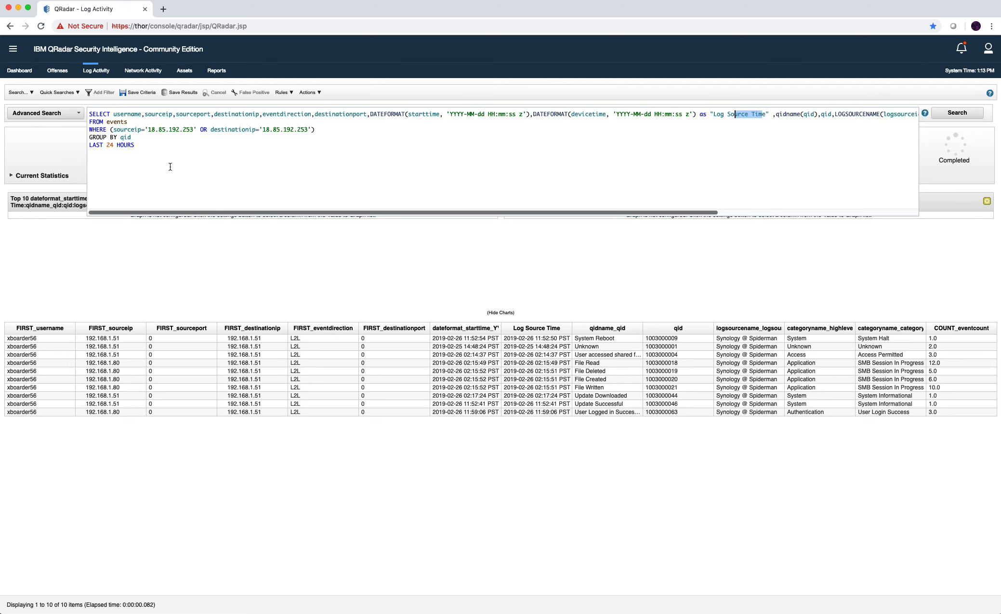
click(143, 138)
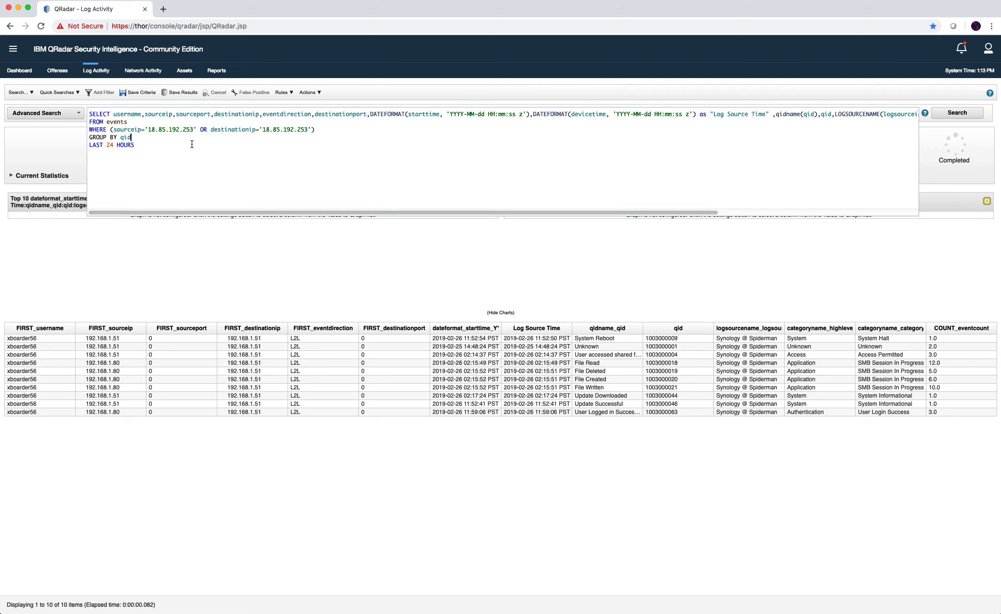
Group the query by sourceip and rerun the search.
key(BackSpace)
key(BackSpace)
text(so)
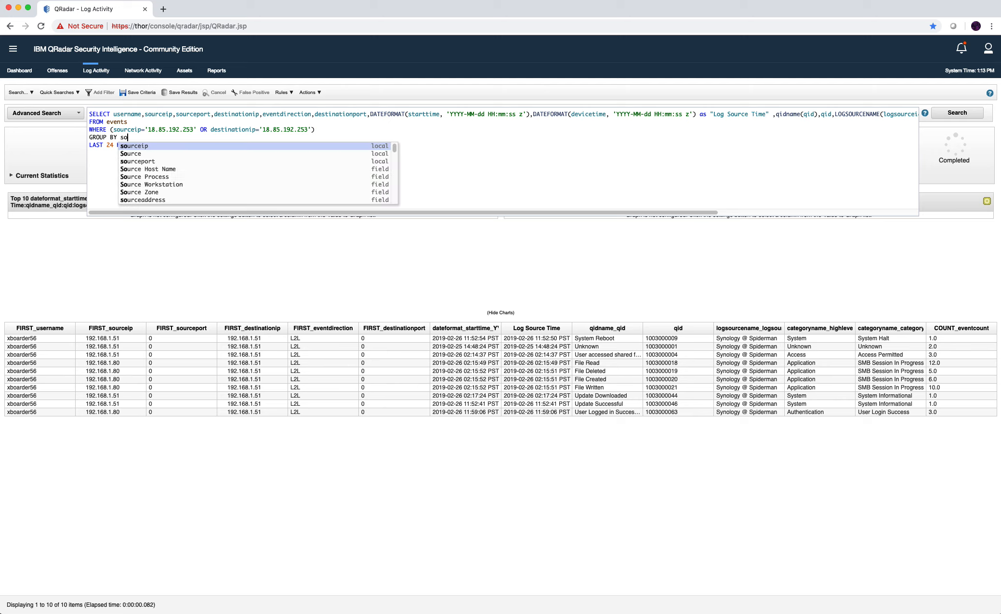
text(u)
key(Return)
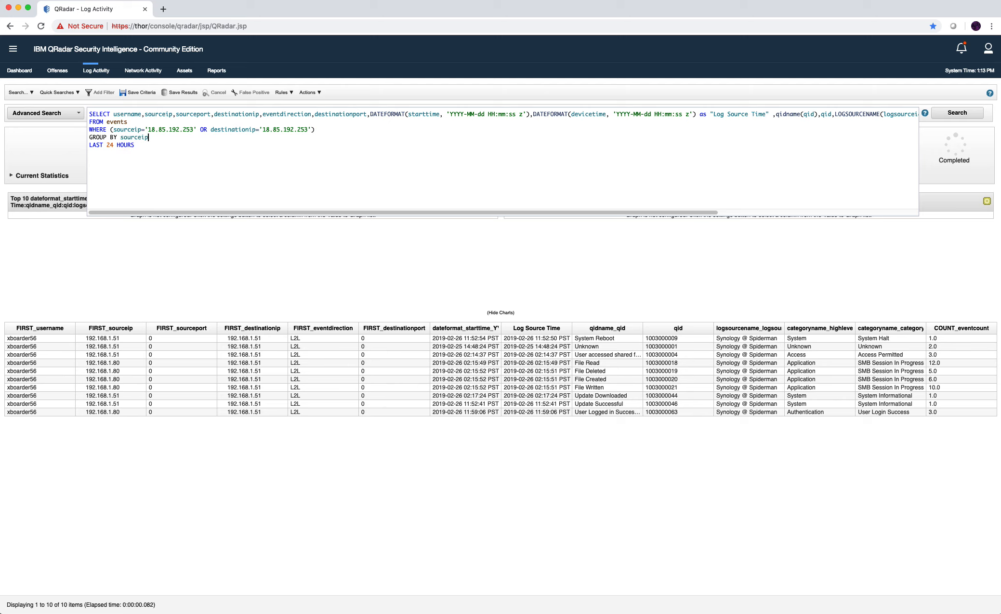
key(Return)
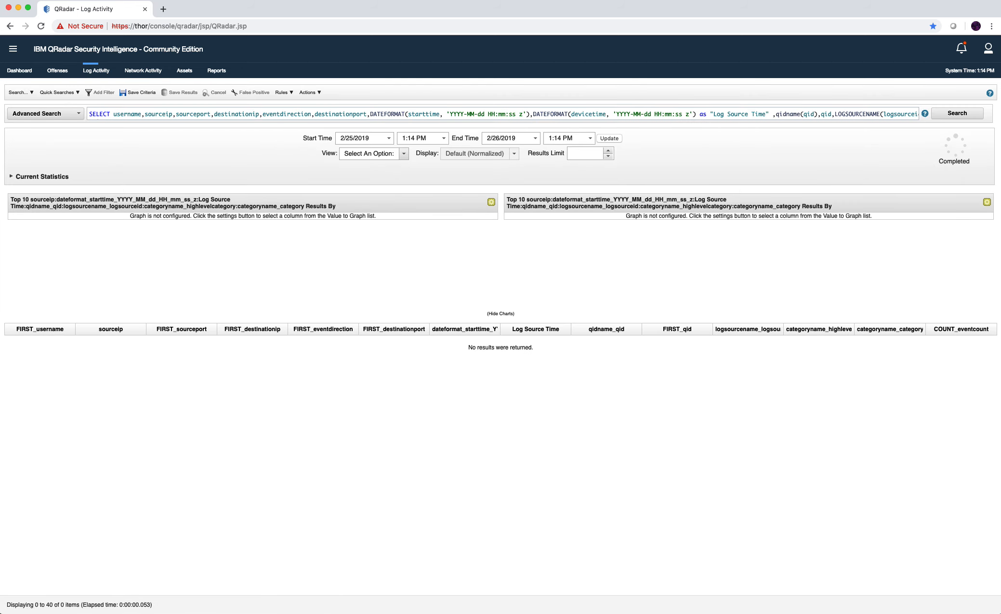
Extend the search range to LAST 48 HOURS and rerun it.
click(58, 71)
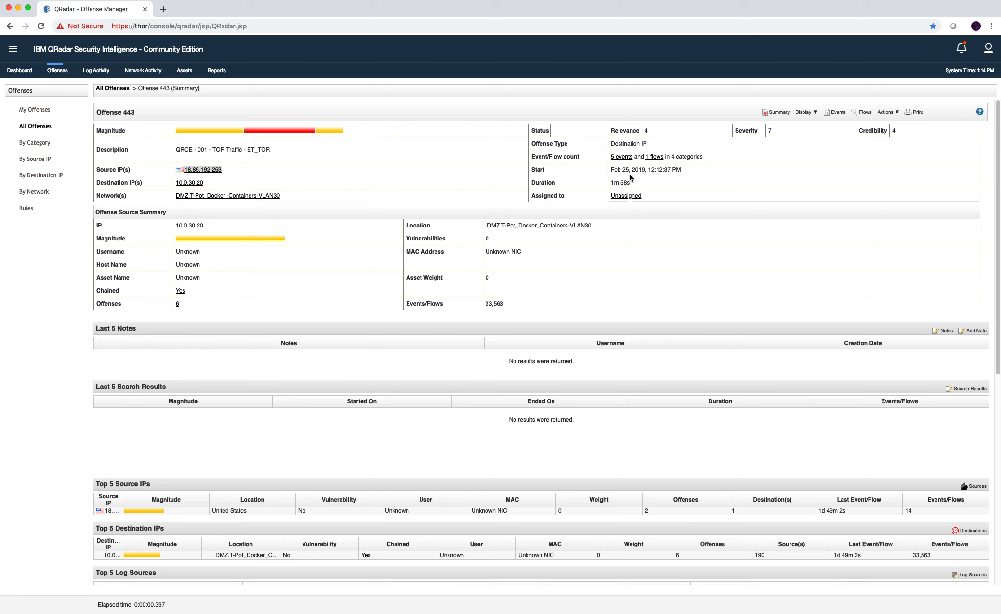
click(96, 71)
click(123, 119)
click(115, 145)
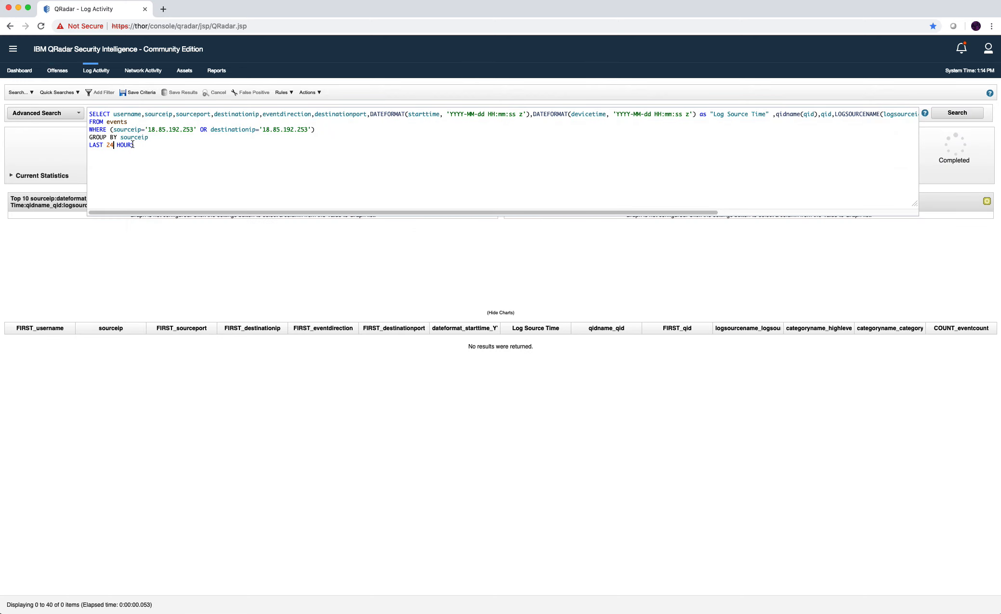
key(BackSpace)
key(BackSpace)
text(48)
key(Return)
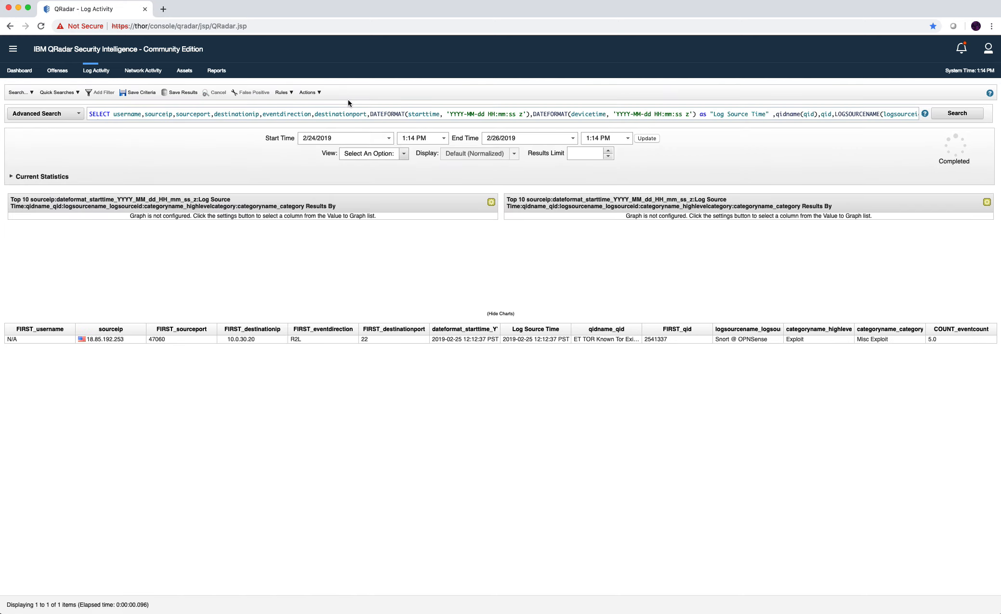
Change the grouping from sourceip to qid and rerun, revealing five TOR event types.
click(127, 341)
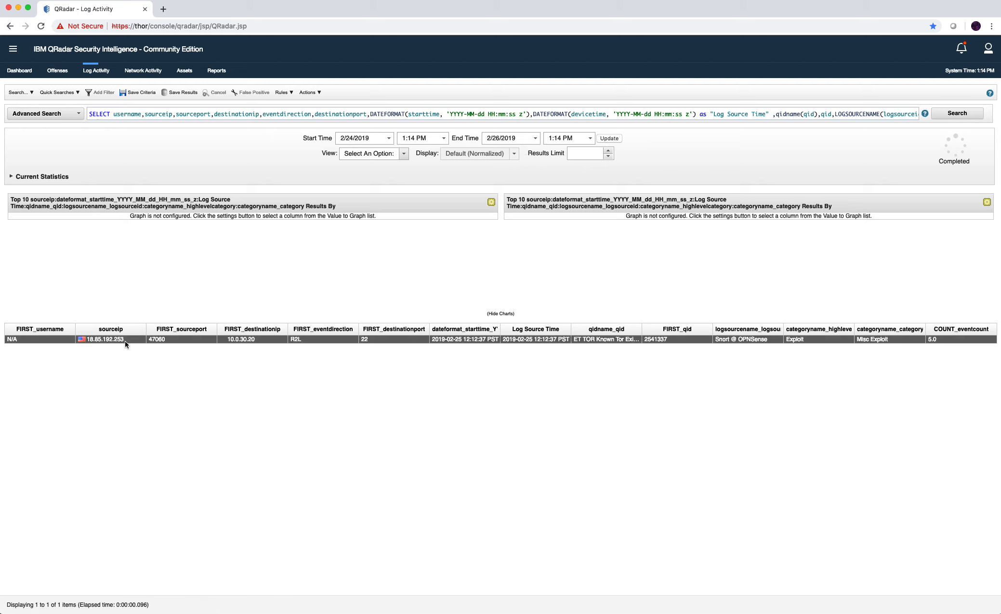
click(270, 114)
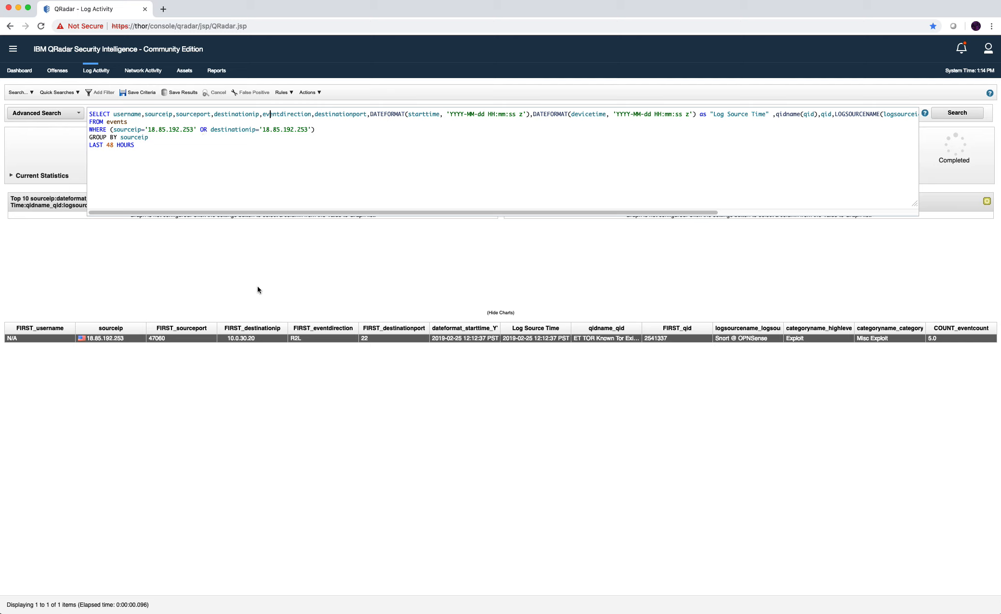
click(339, 131)
key(BackSpace)
text(qid)
key(Return)
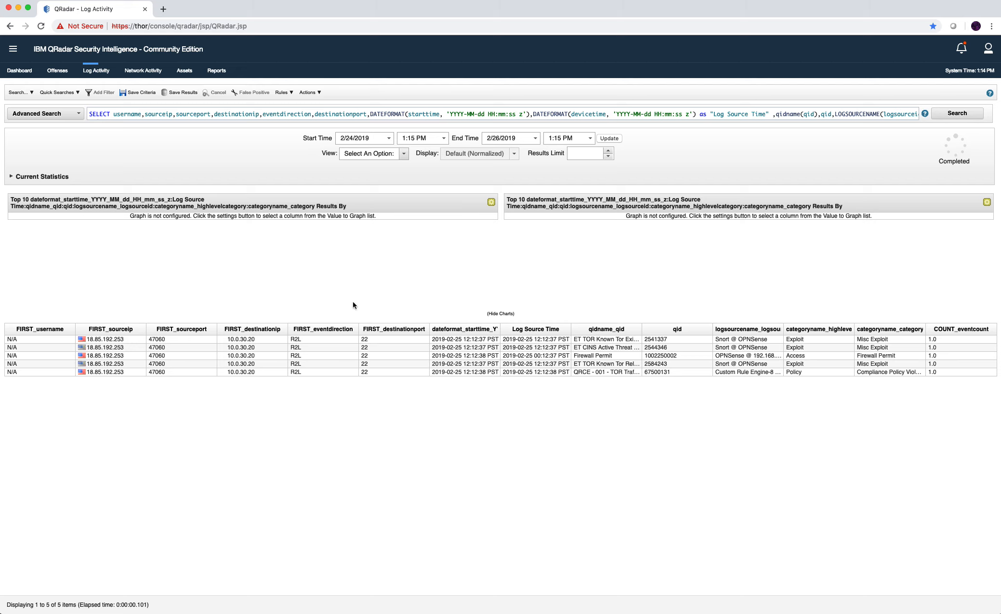
click(183, 114)
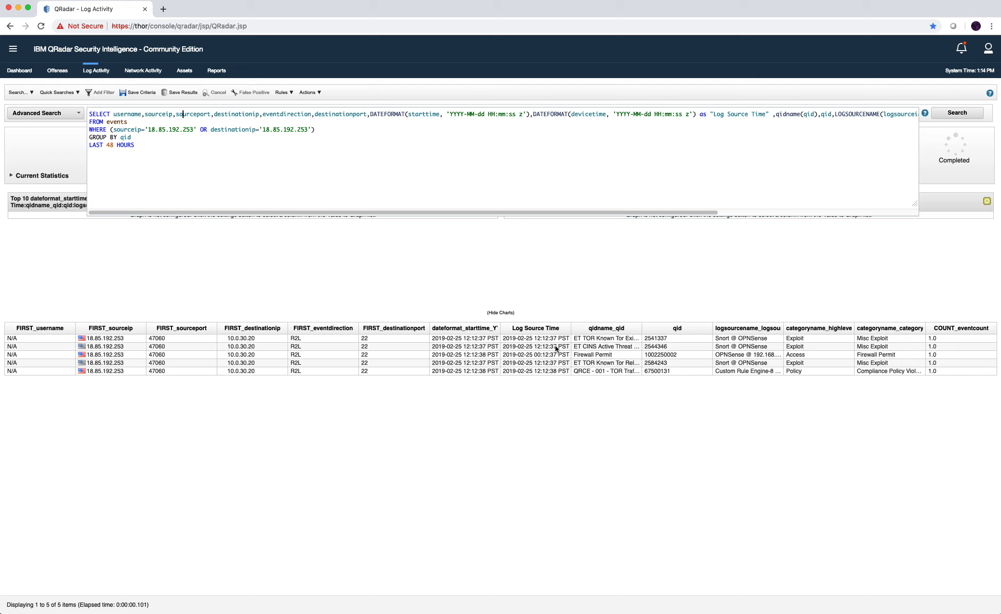
Replace the WHERE clause with sourceip='10.0.30.20' and run the search.
click(611, 362)
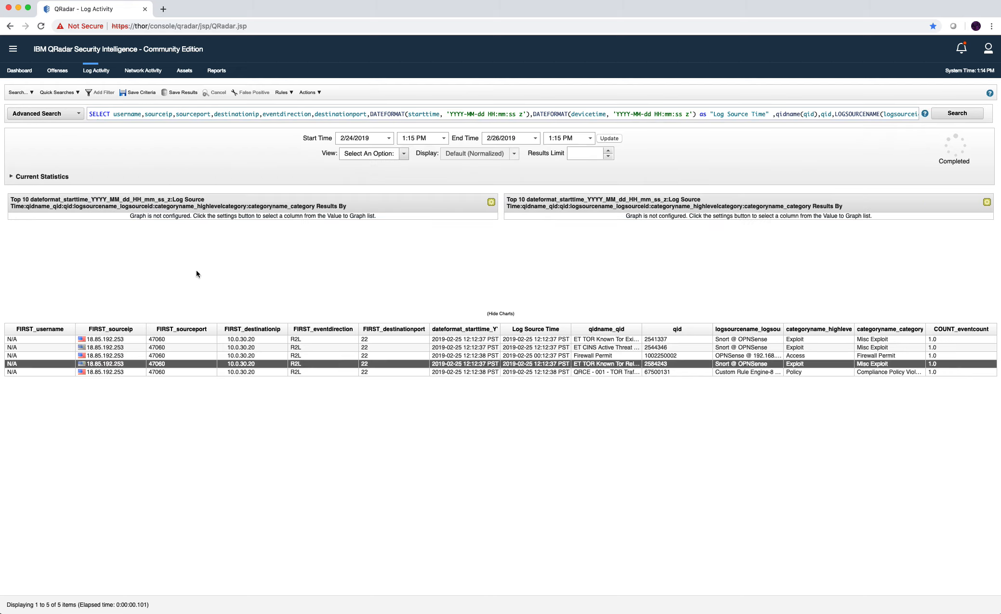
click(201, 114)
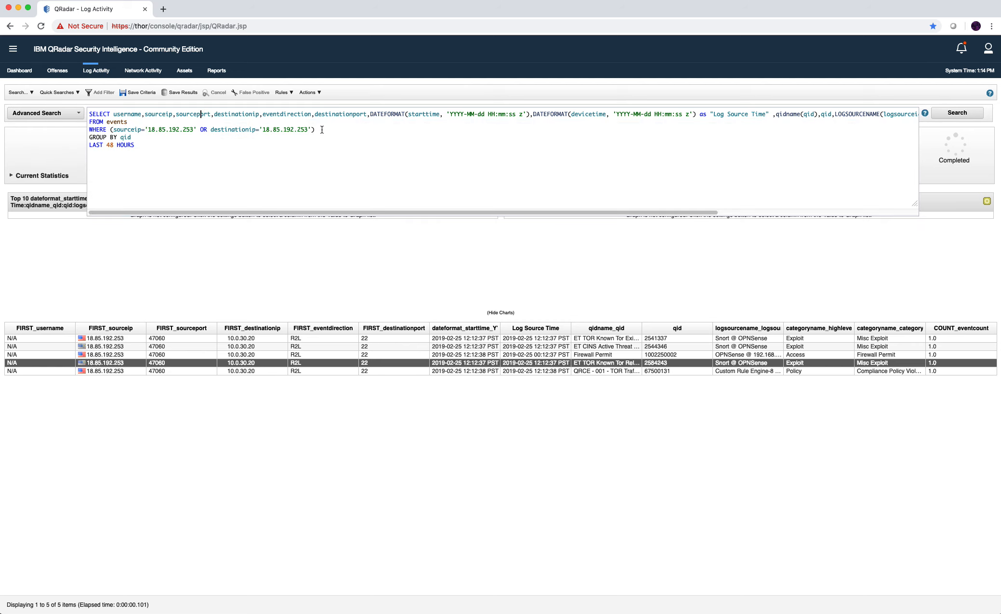
drag(316, 129, 158, 125)
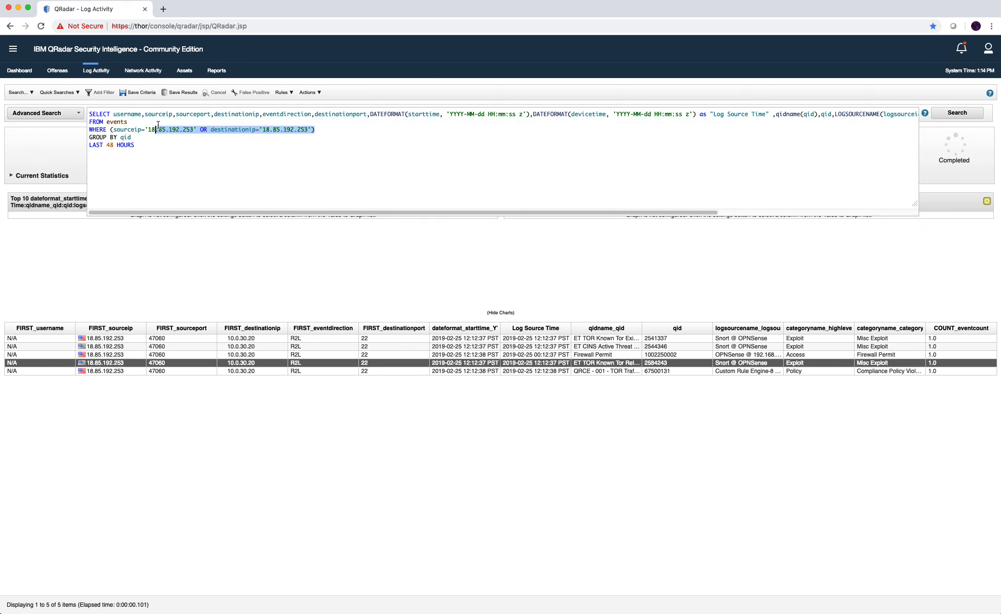
key(BackSpace)
key(BackSpace)
text(10.0.30.20)
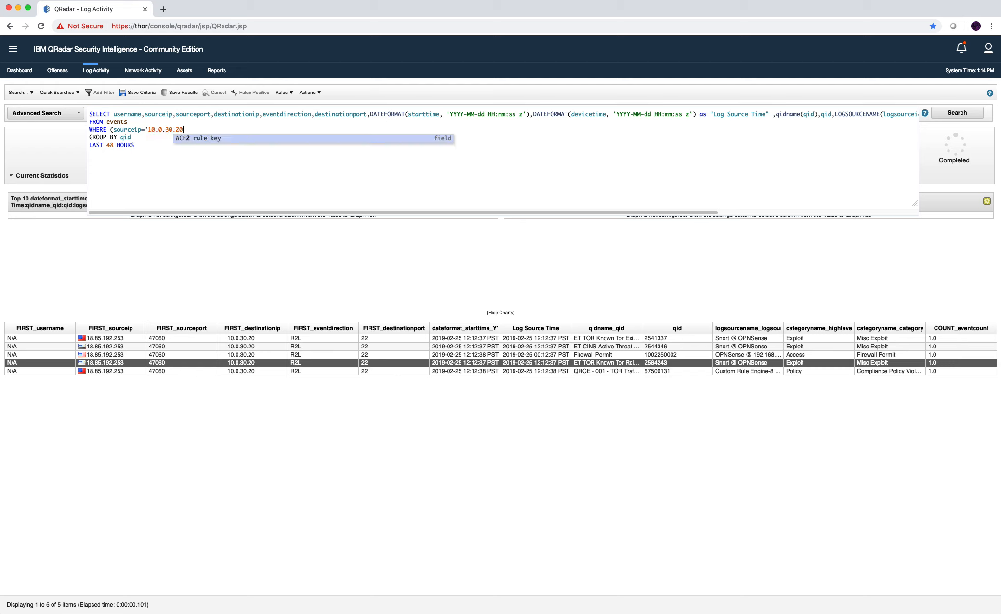
key(Escape)
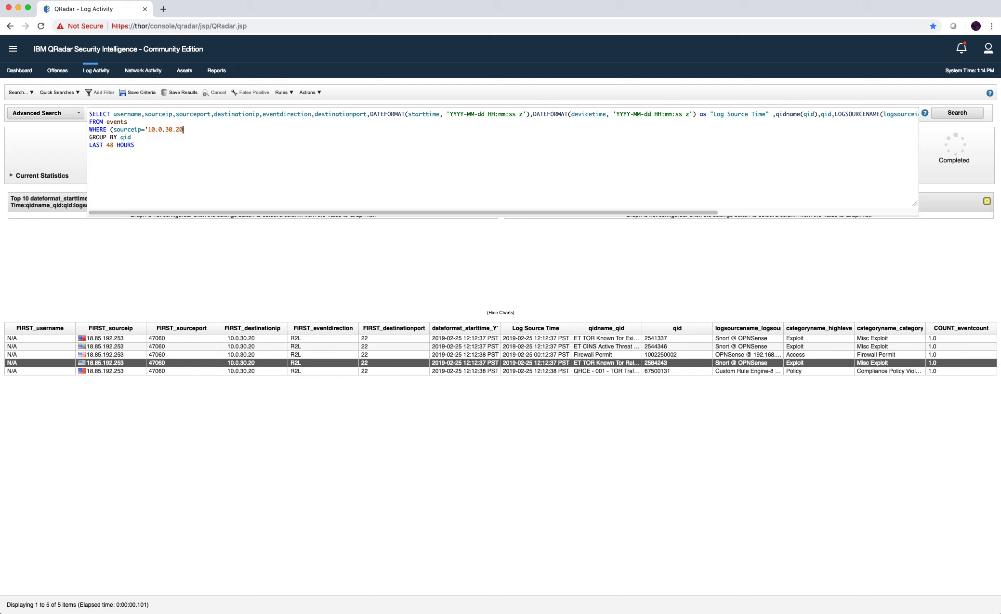
text('))
key(Return)
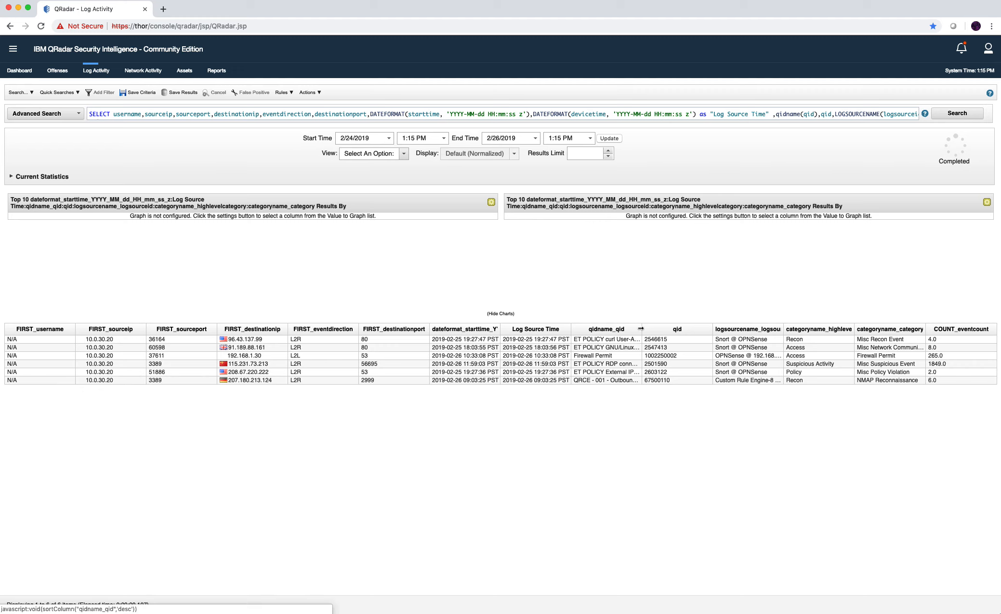
Widen the qidname_qid column and inspect the 208.67.220.222, 115.231.73.213 and 192.168.1.30 rows.
drag(640, 328, 746, 324)
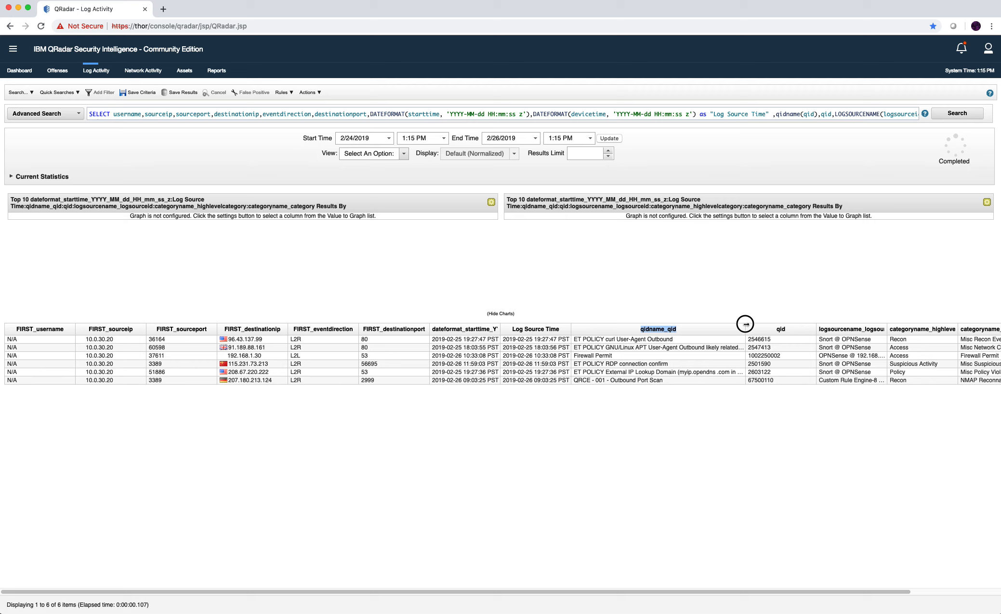
drag(746, 324, 687, 328)
click(271, 372)
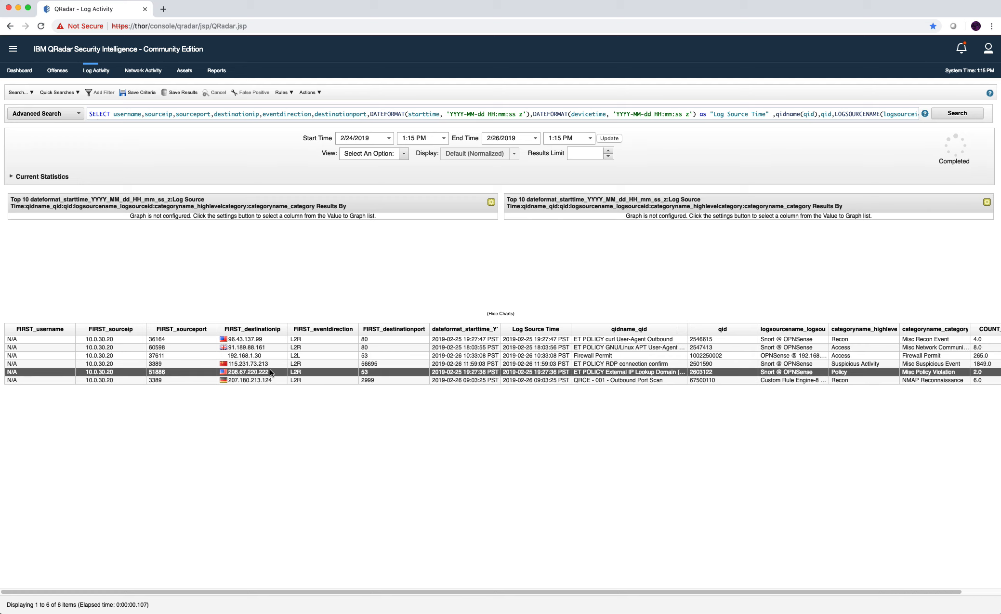
click(284, 363)
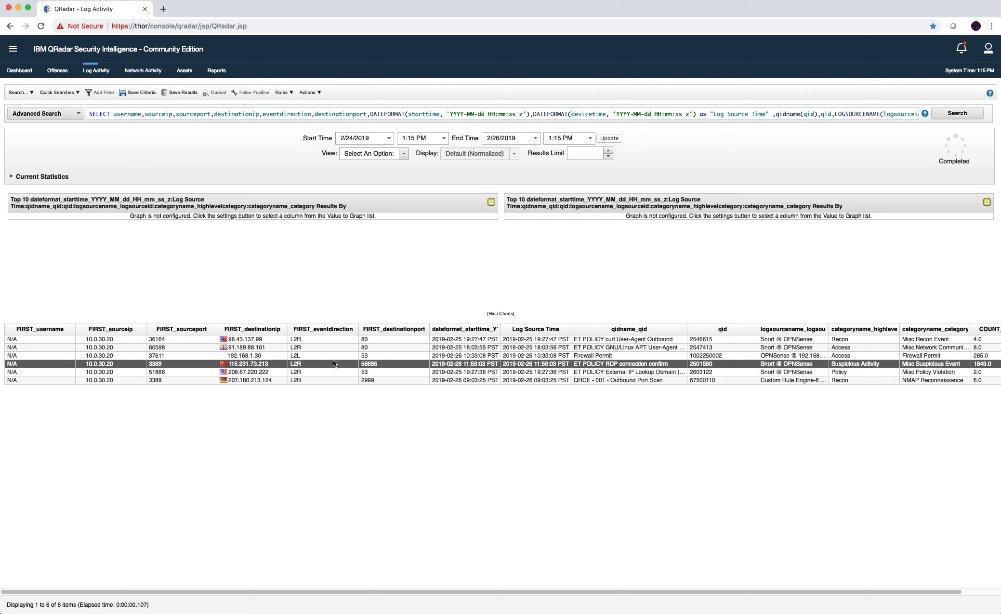
drag(830, 586, 726, 561)
click(255, 355)
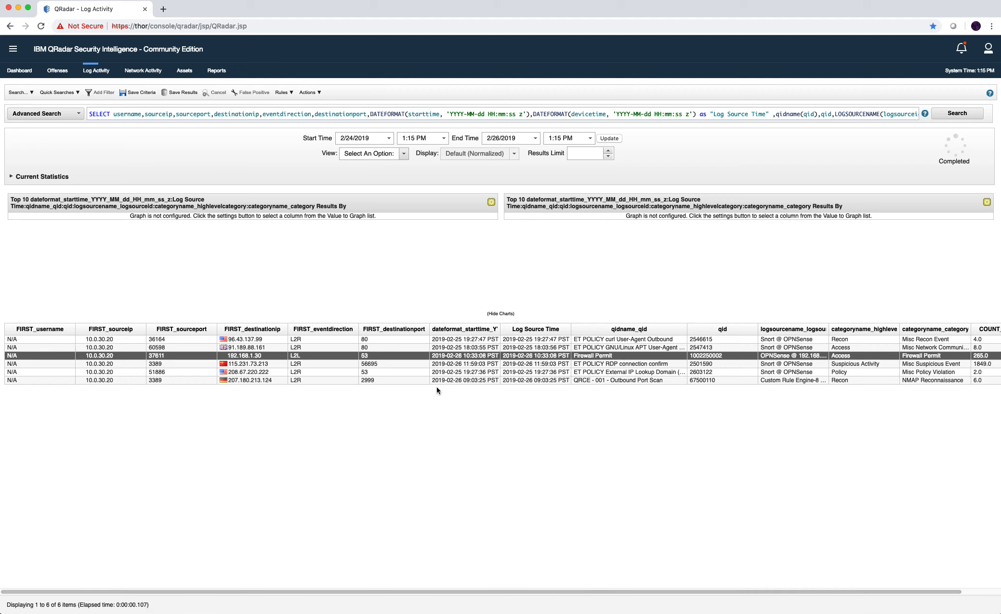
Add AND eventdirection='L2L' to the WHERE clause and run the search.
drag(690, 591, 691, 591)
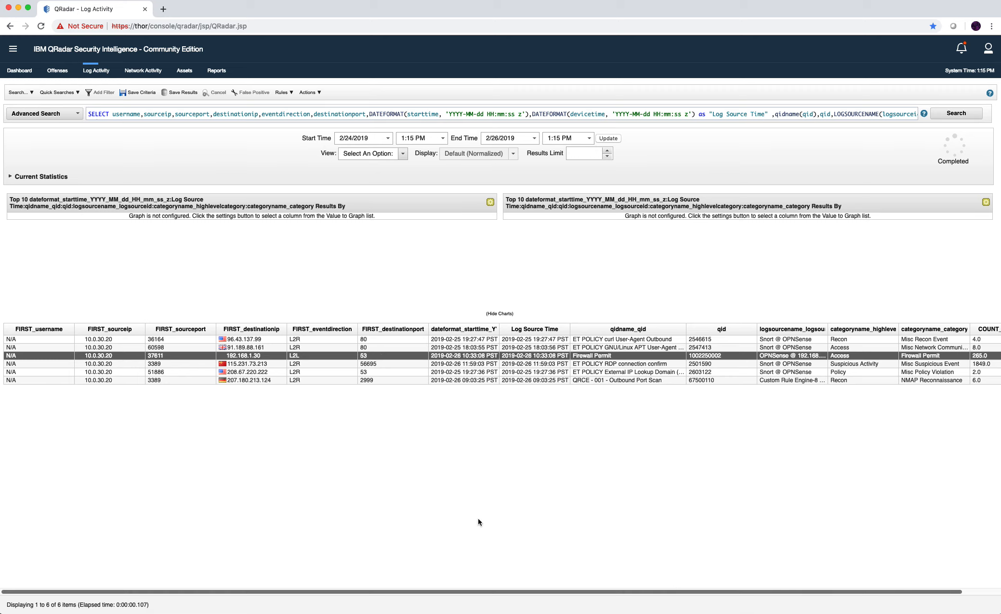
click(128, 362)
click(119, 357)
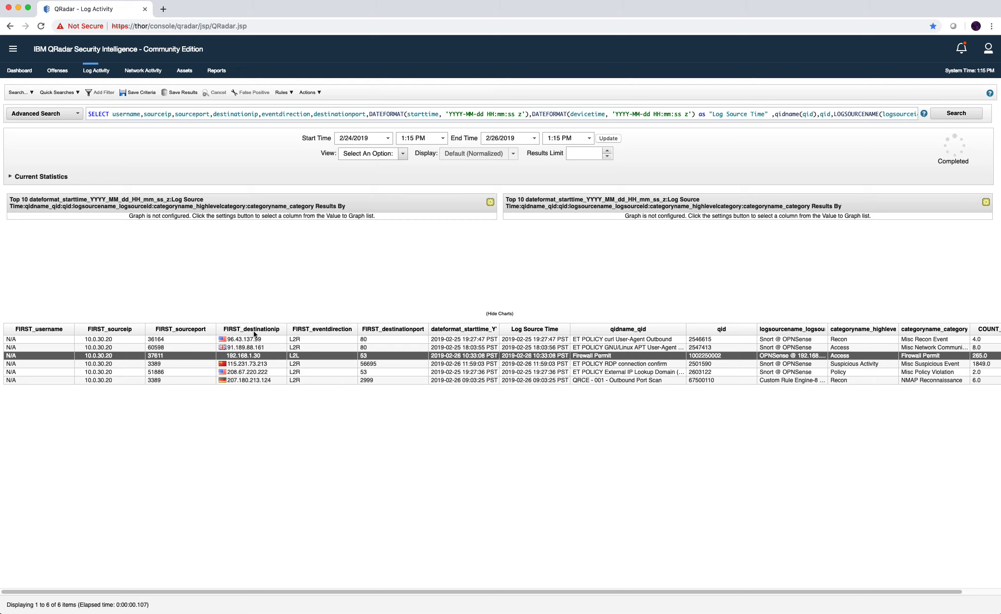
click(299, 128)
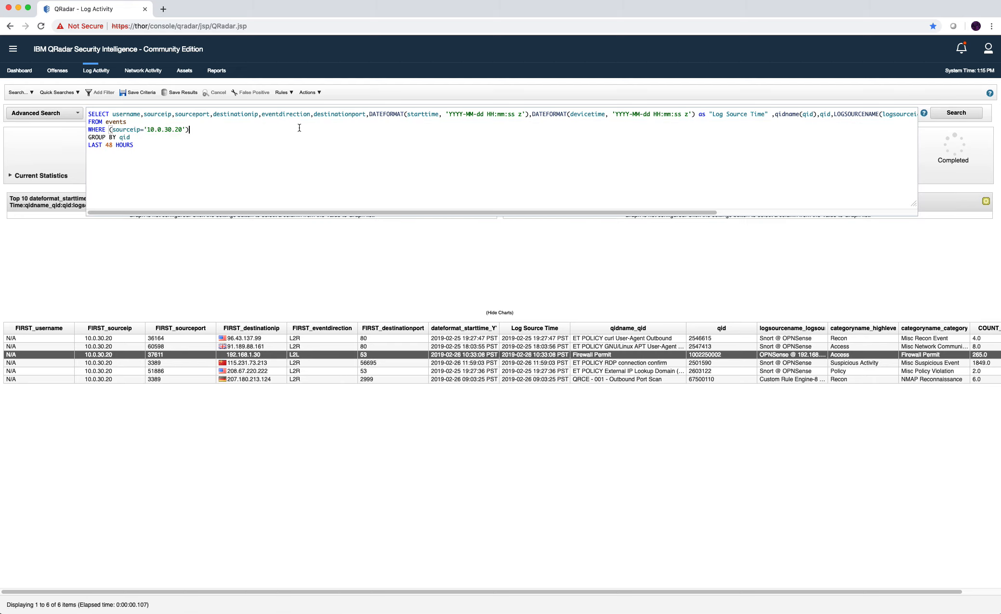
text(AND event)
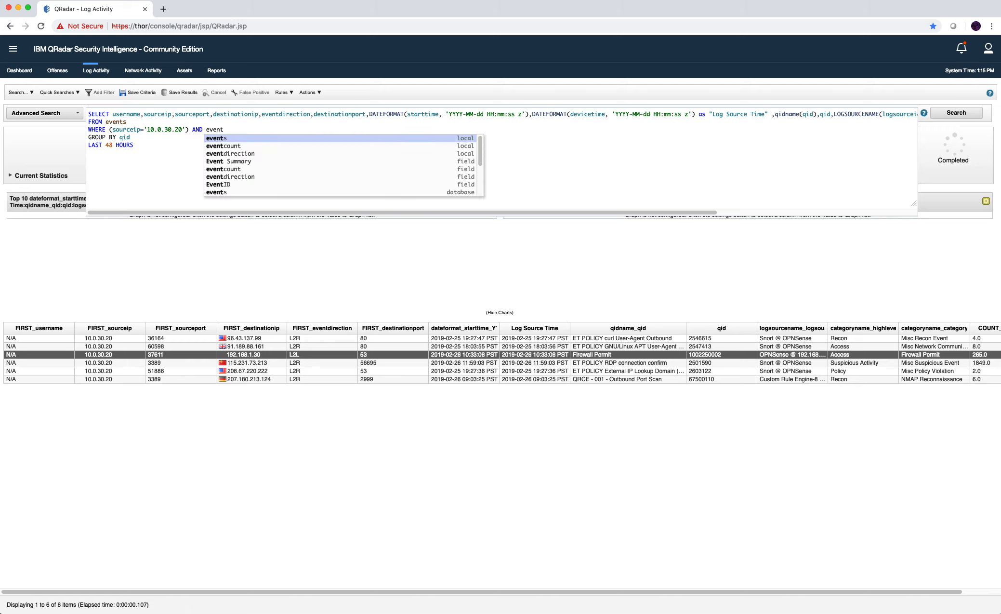
text(dir)
key(Return)
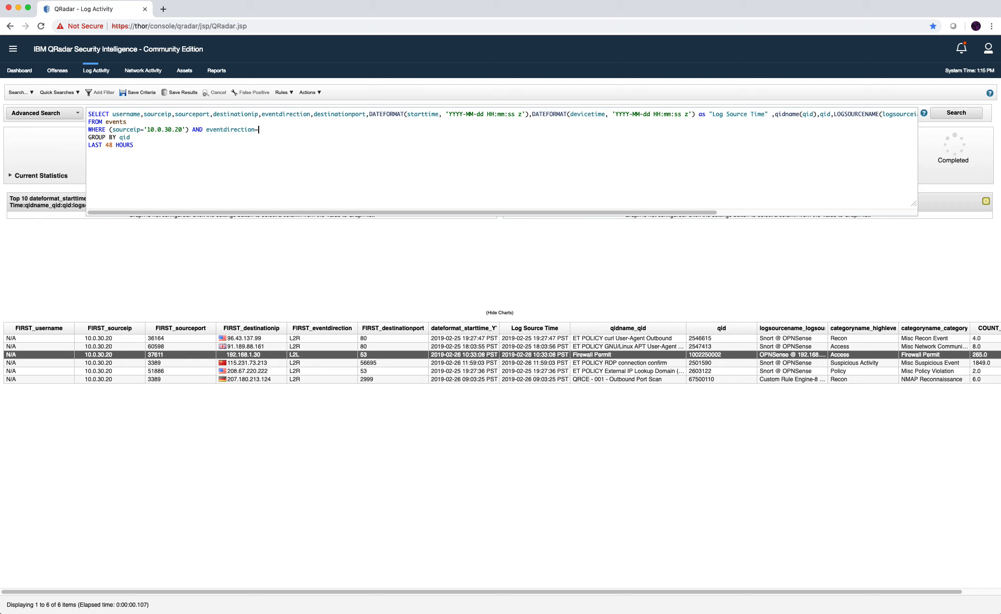
text(='L2L')
key(Return)
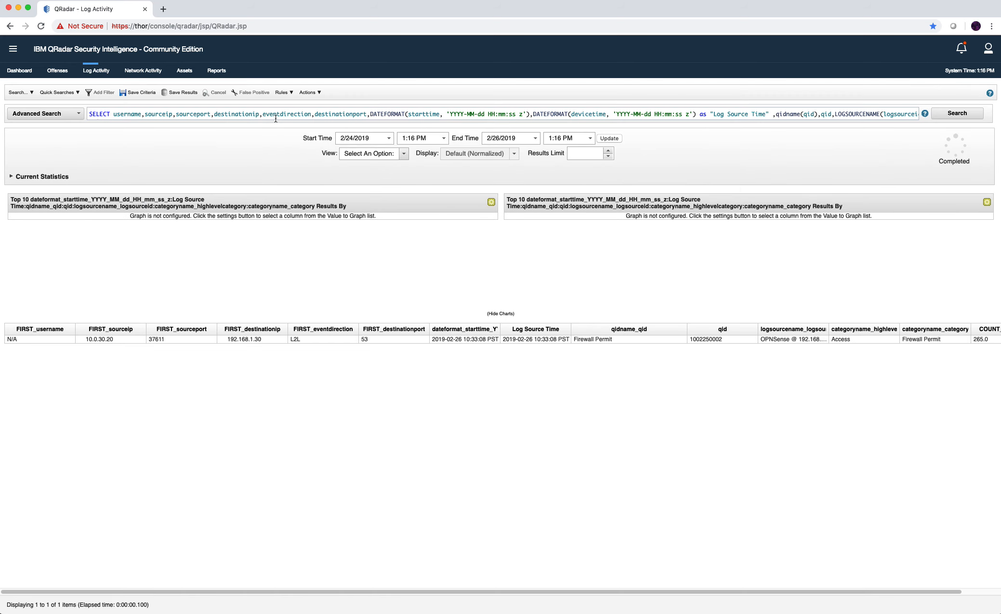
Change GROUP BY qid to GROUP BY destinationip and rerun the search.
click(300, 116)
click(183, 142)
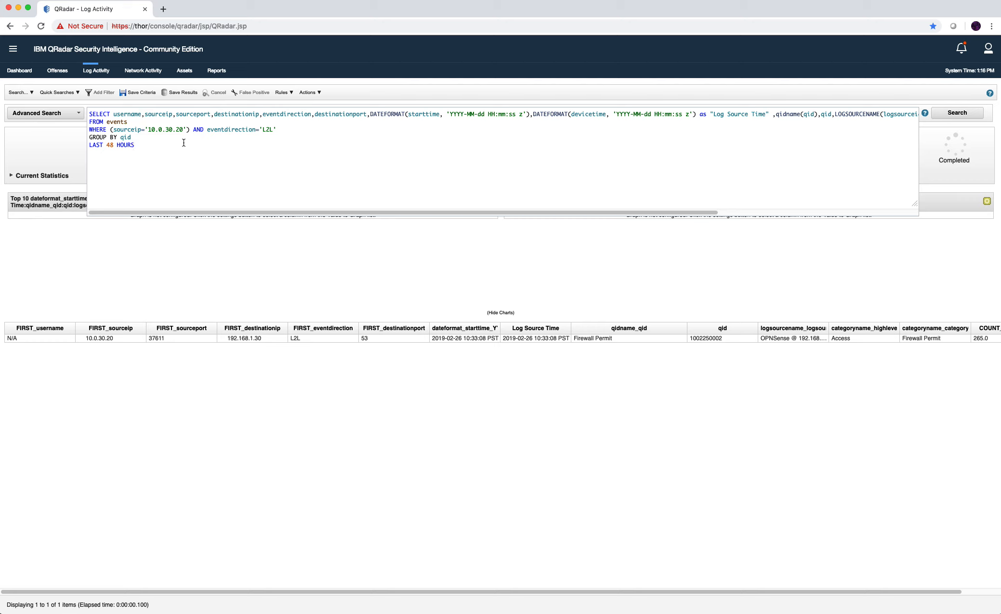
click(184, 136)
key(BackSpace)
key(BackSpace)
key(BackSpace)
text(des)
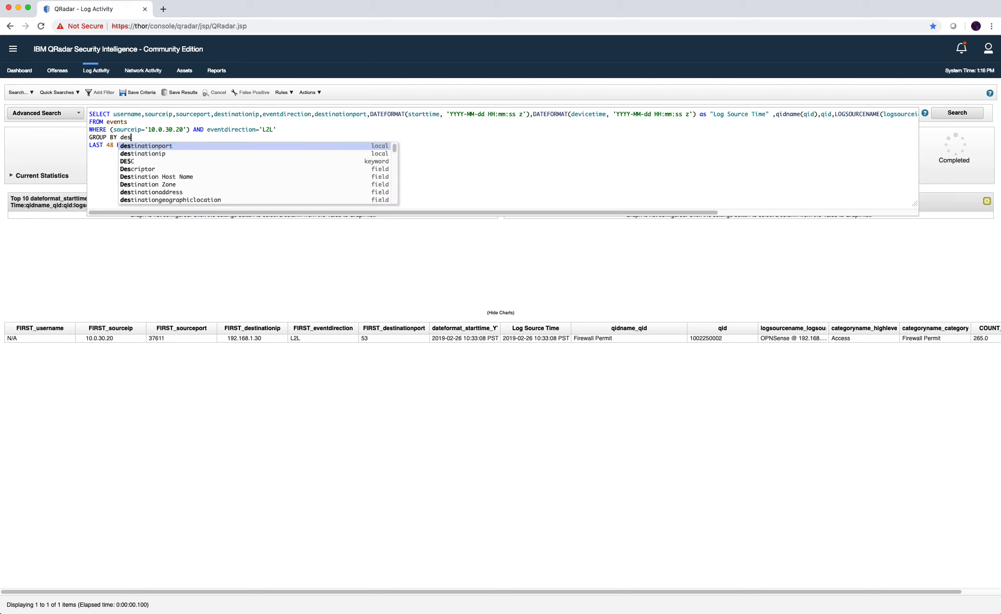
text(tinationip)
key(Down)
key(Return)
key(Return)
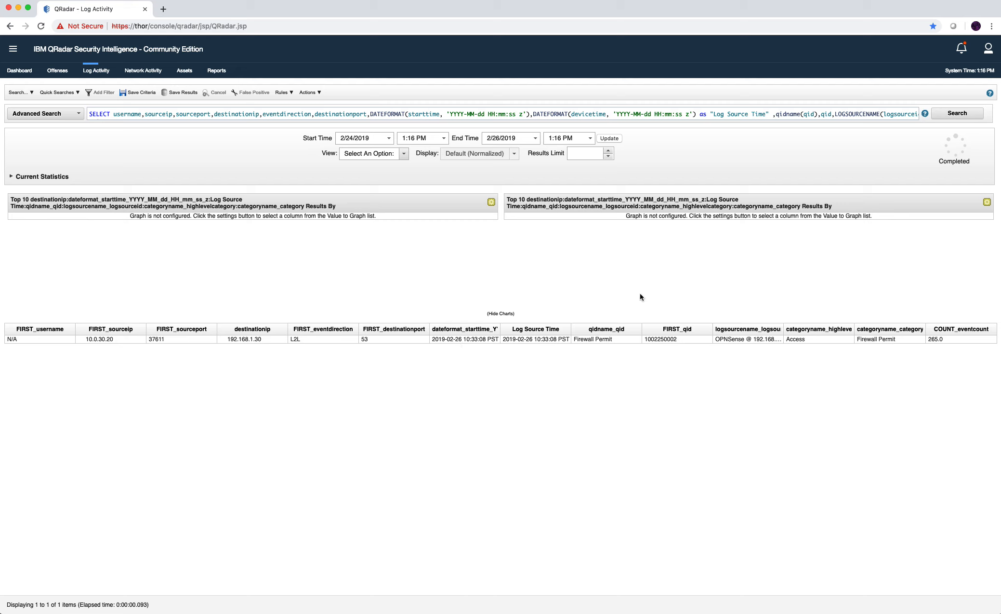
Delete the WHERE conditions and GROUP BY line, leaving bare WHERE above LAST 48 HOURS.
click(263, 339)
click(205, 114)
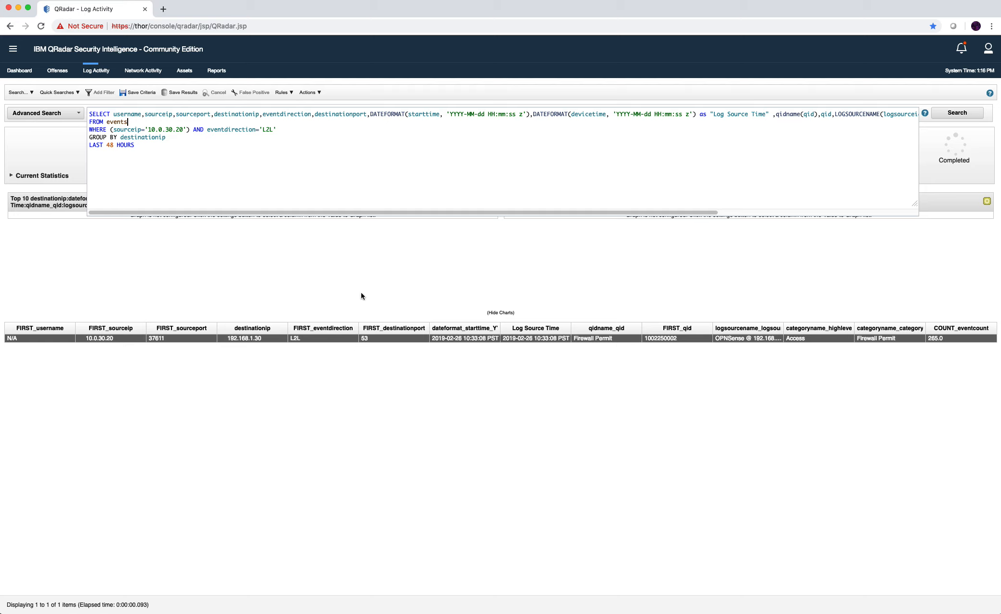
click(299, 288)
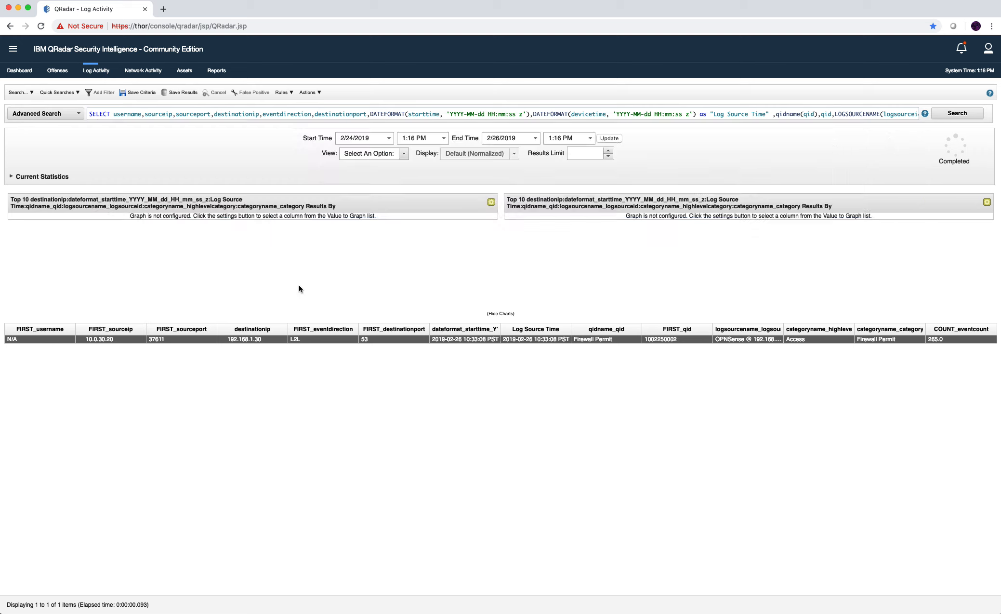
click(250, 114)
drag(206, 137, 110, 129)
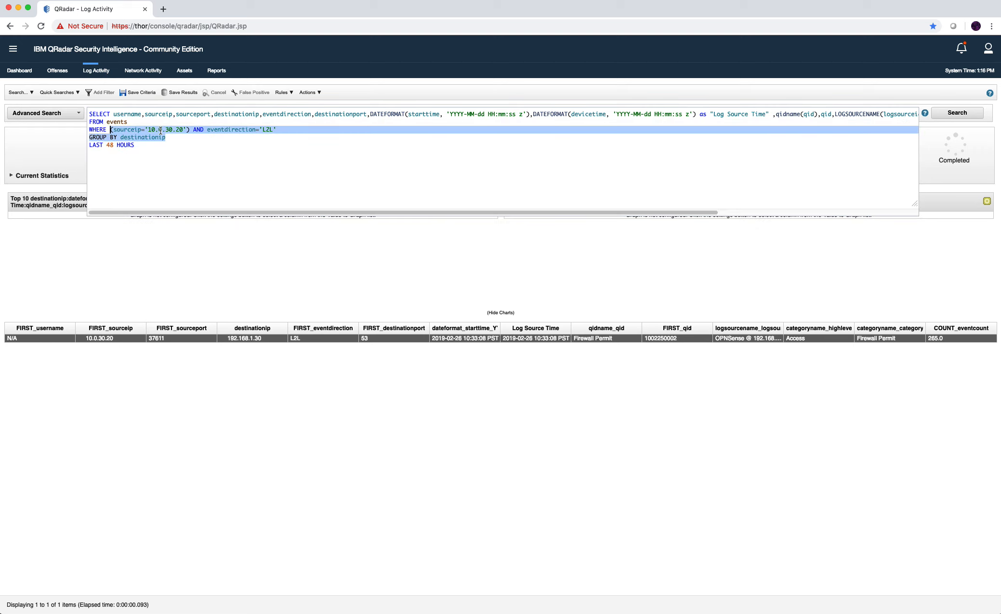
key(BackSpace)
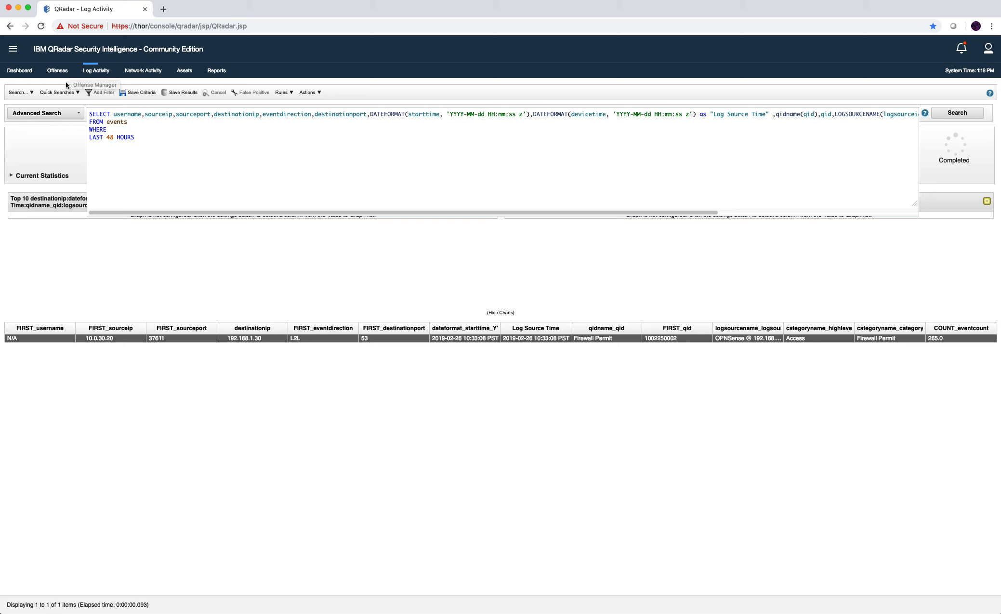
click(129, 261)
Select the entire AQL query and start a brand-new basic search.
click(166, 114)
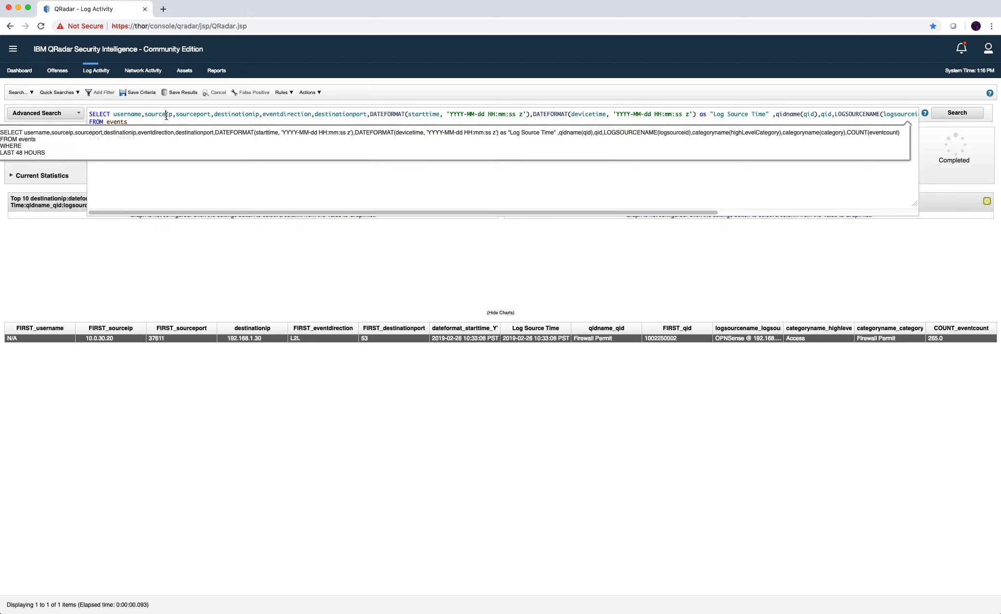
key(super+a)
key(super+c)
click(19, 92)
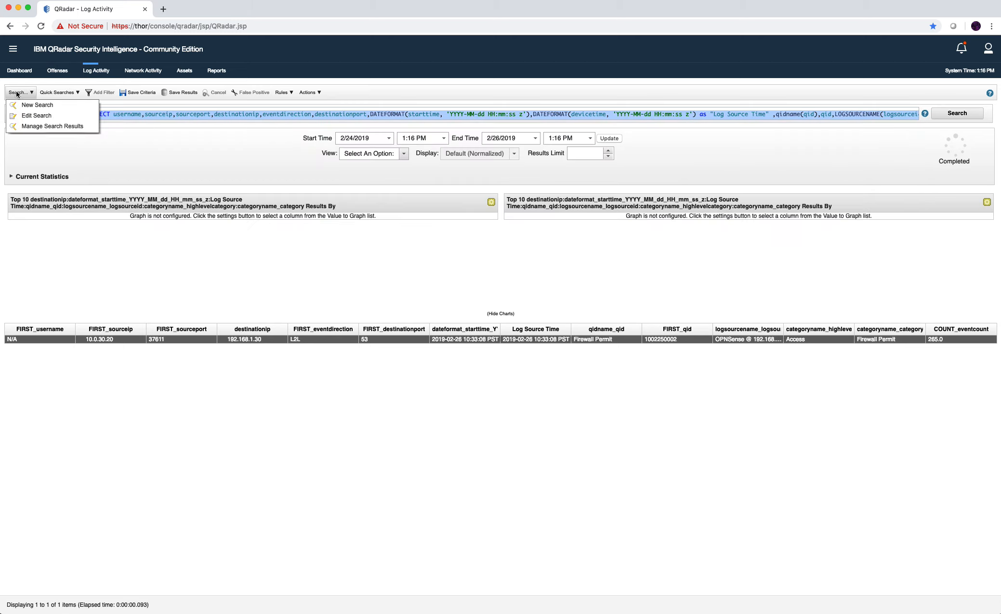
click(45, 106)
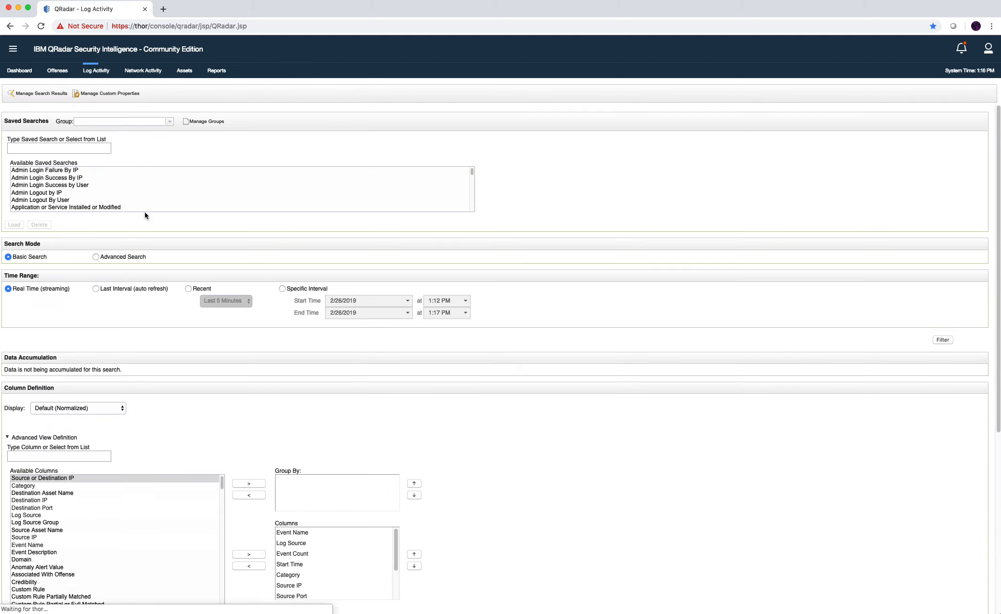
scroll(263, 303, down, 3)
scroll(174, 388, down, 5)
click(80, 329)
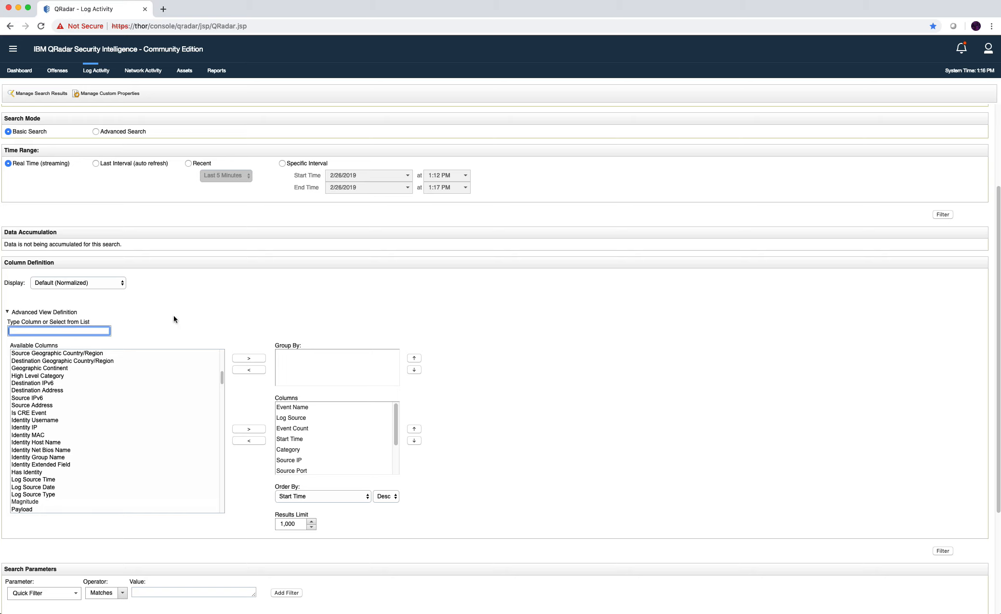
scroll(173, 316, down, 4)
Pick Custom Rule [Indexed] as a filter field, then abandon it for the Log Activity AQL query.
click(39, 435)
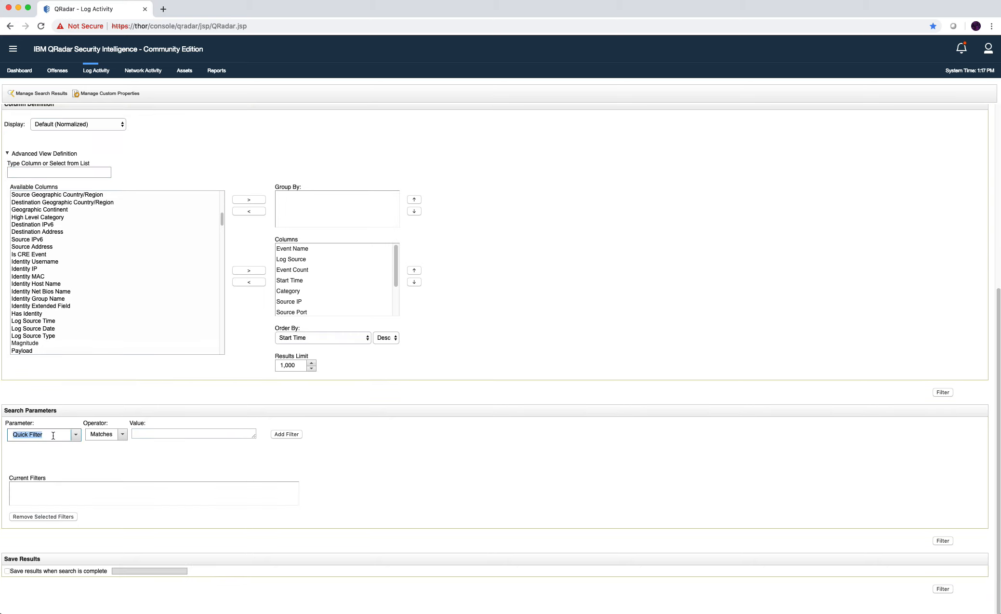
text(custom ru)
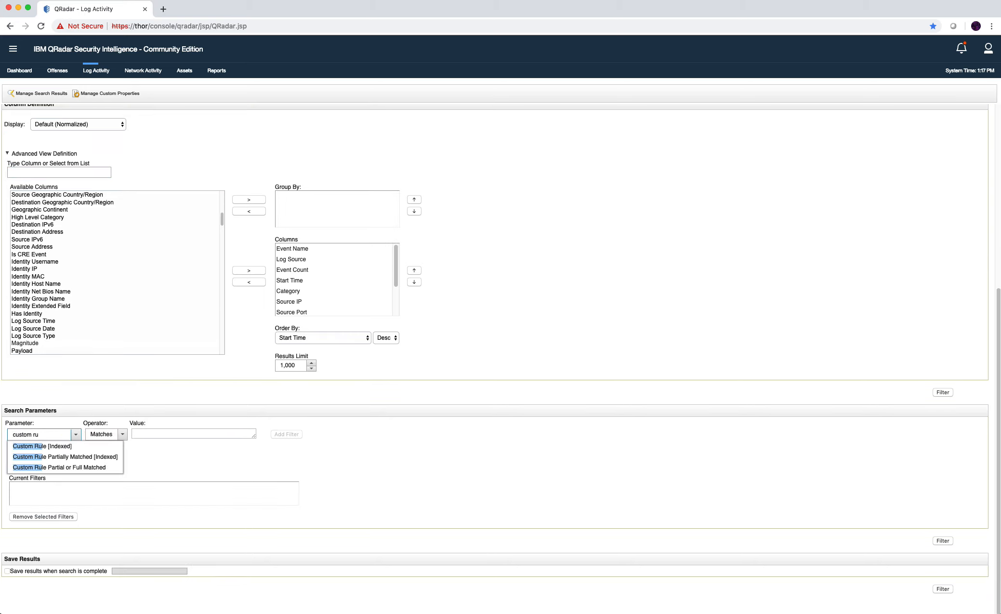
key(Down)
key(Tab)
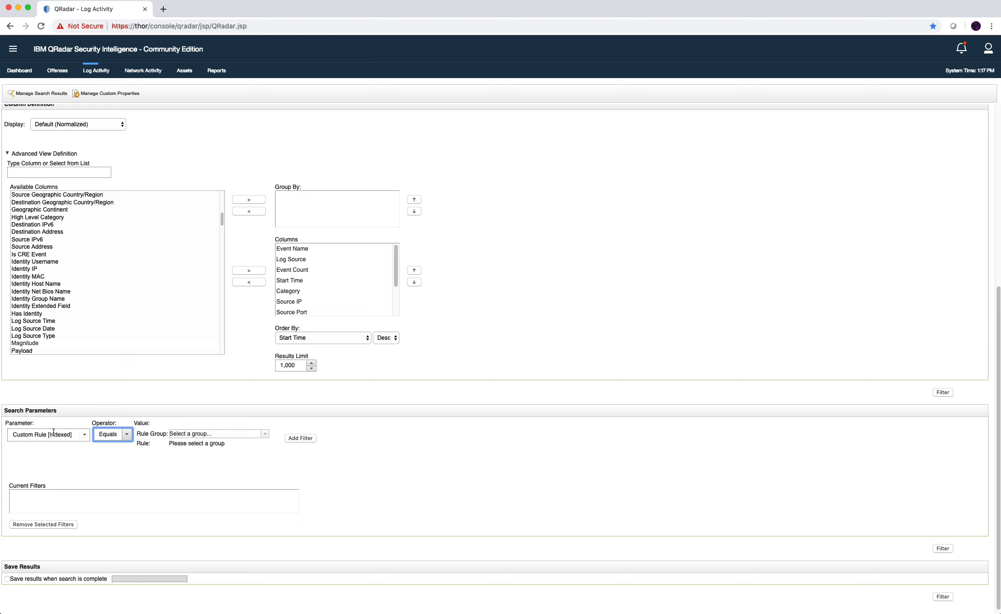
scroll(258, 198, up, 7)
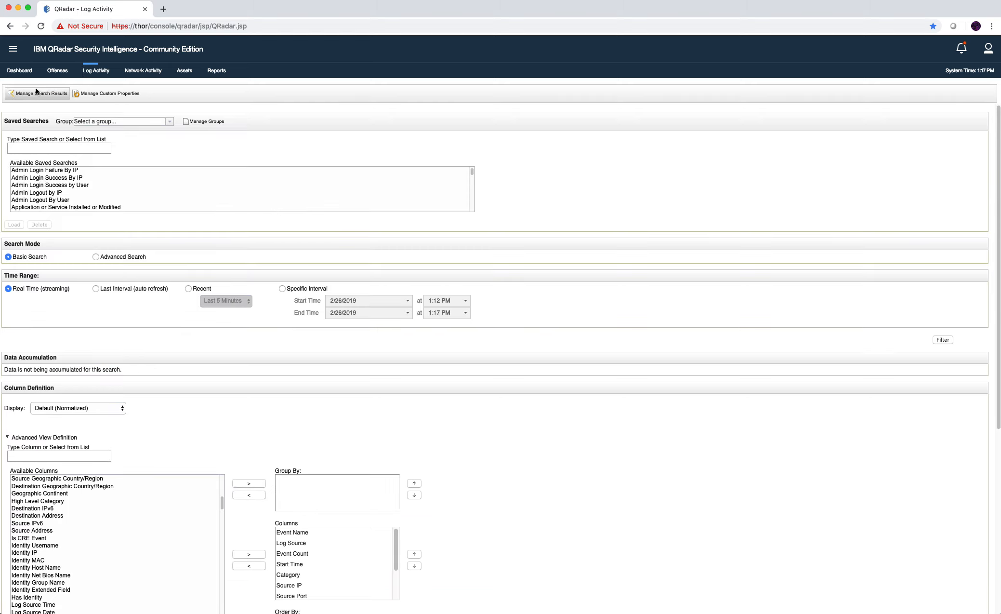
click(103, 69)
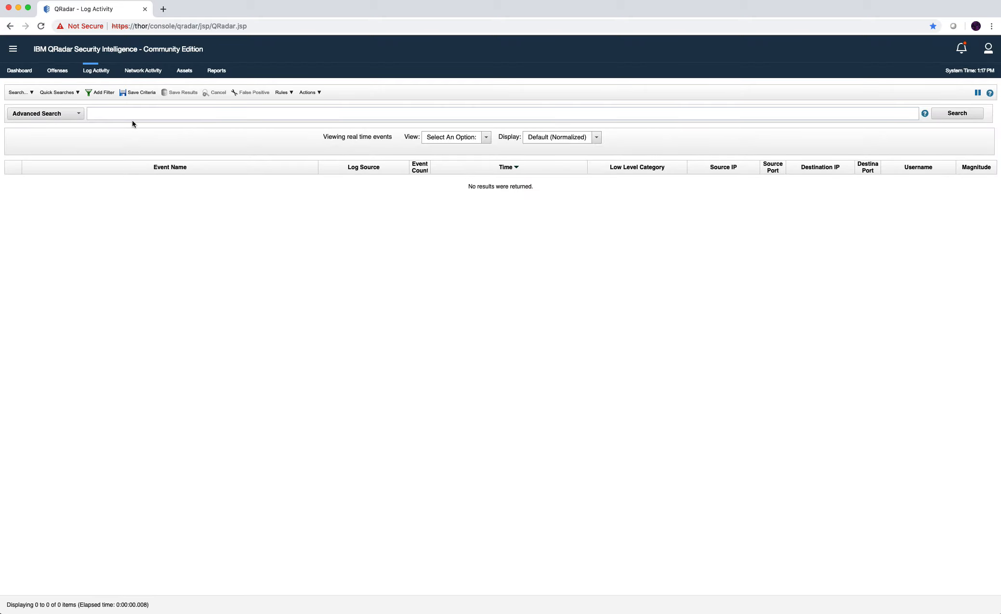
click(136, 114)
Paste a prepared AQL events query and add WHERE RULENAME(creeventlist)=' to it.
key(super+v)
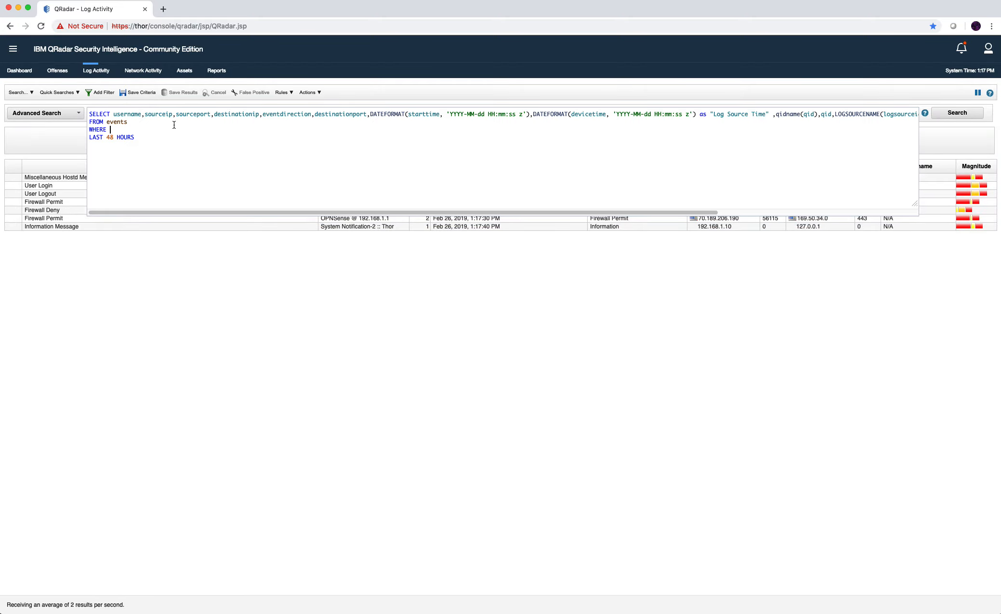
click(174, 125)
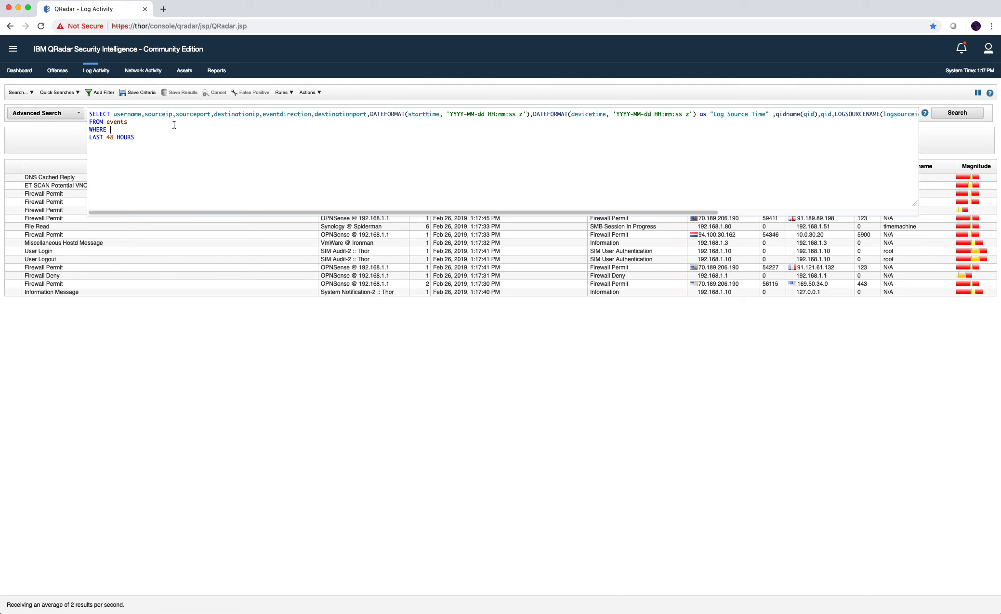
text(RULE)
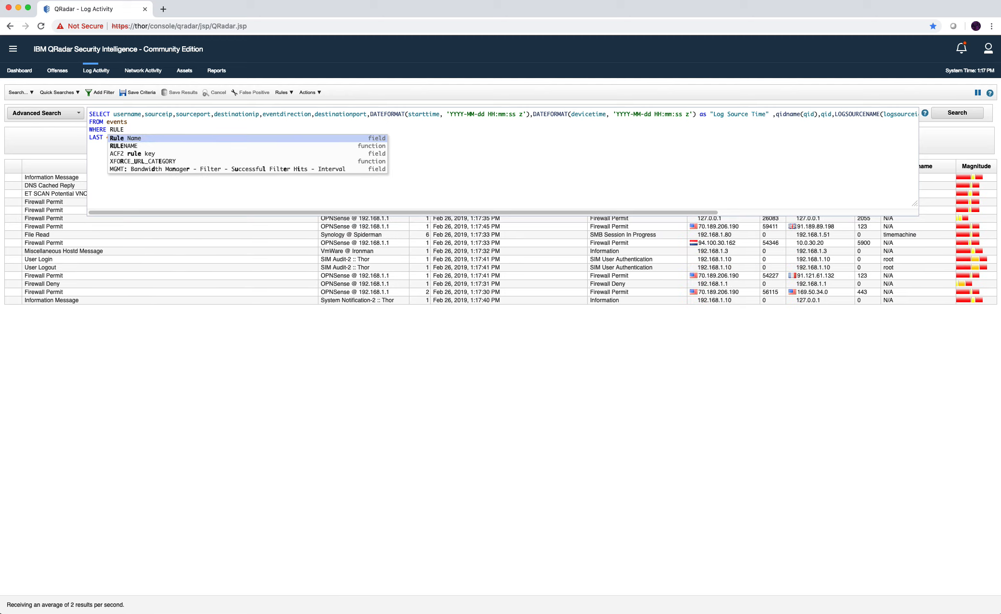
text(NAME()
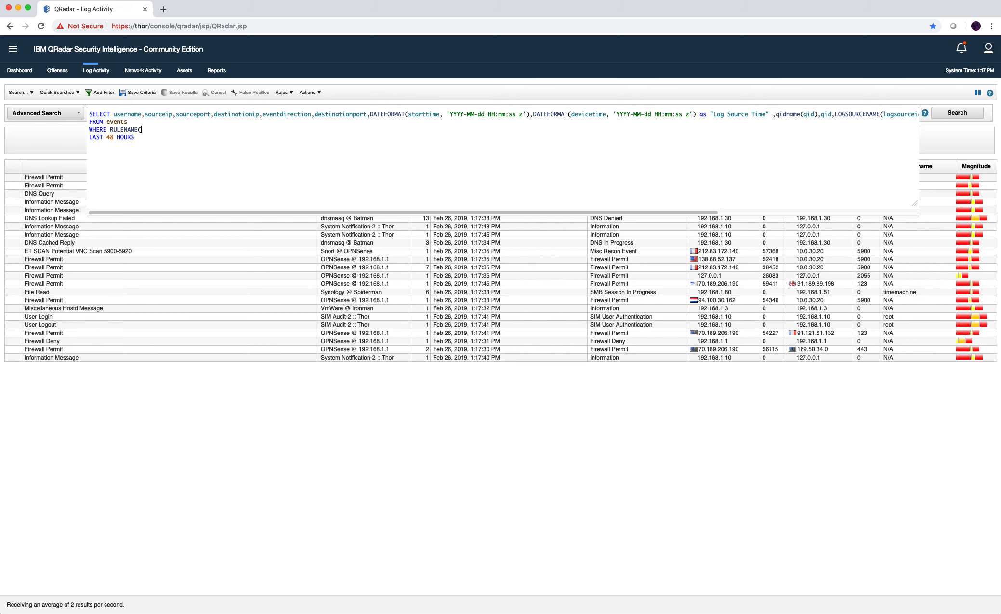
text(creev)
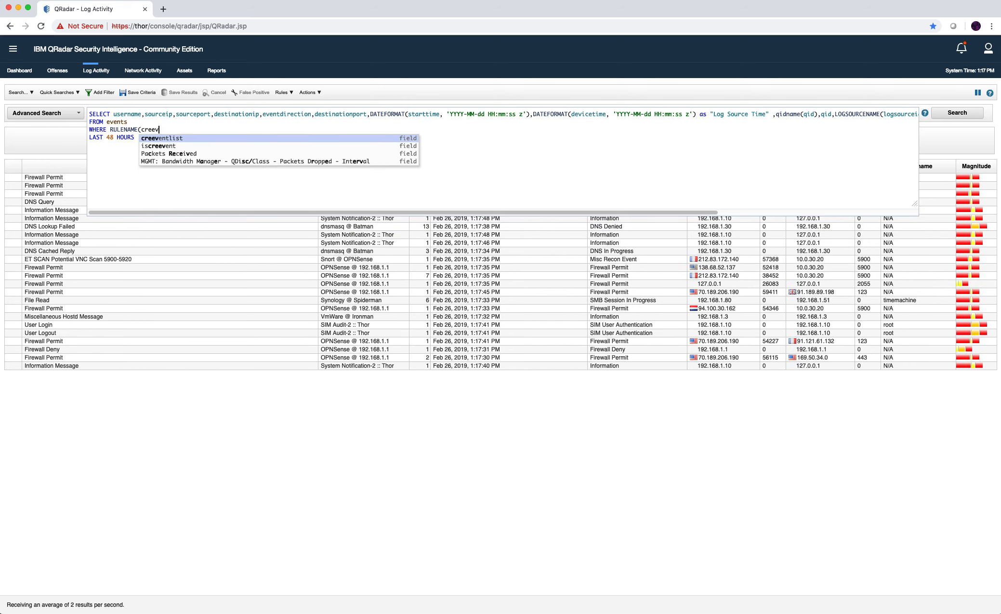
key(Return)
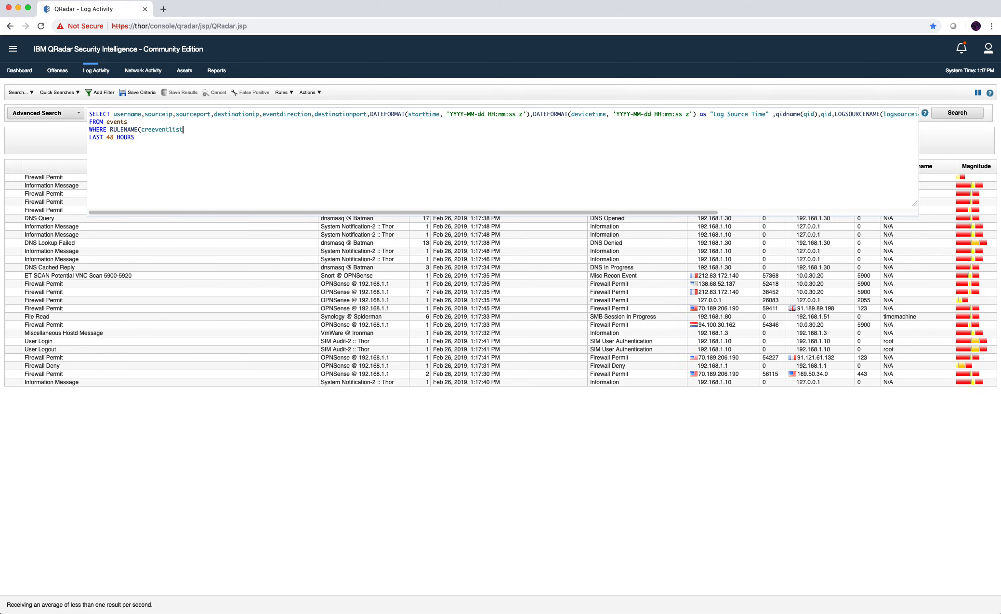
text()=')
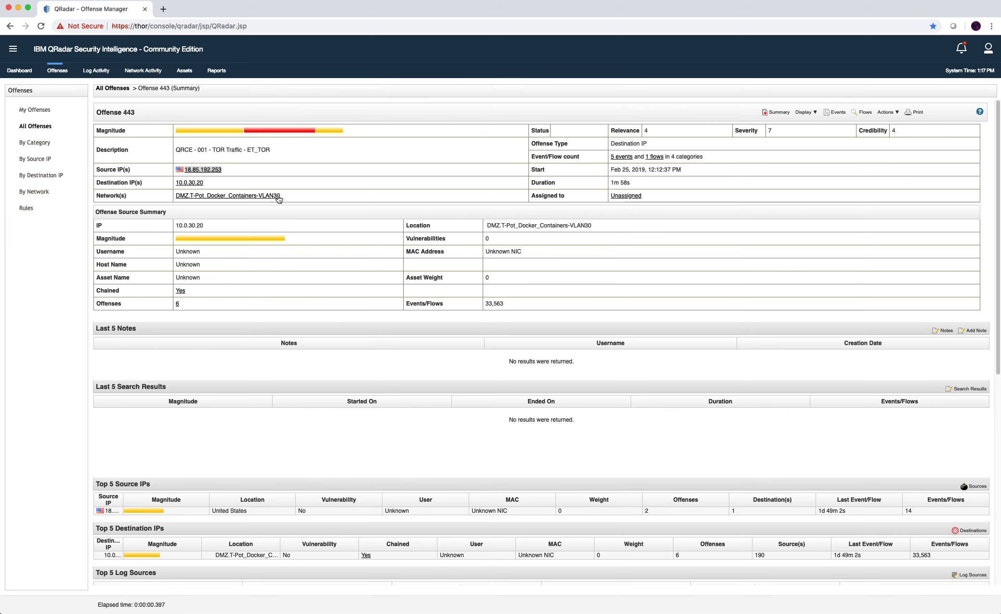
From Offense 443's contributing rules, copy the QRCE - 001 - TOR Traffic - ET_TOR rule name without editing it.
click(805, 112)
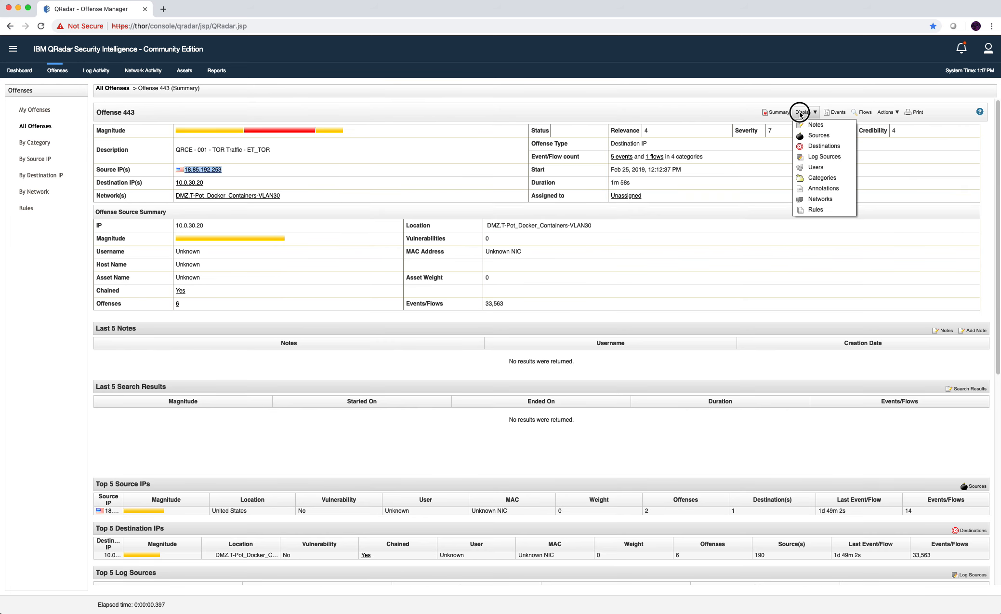
click(816, 209)
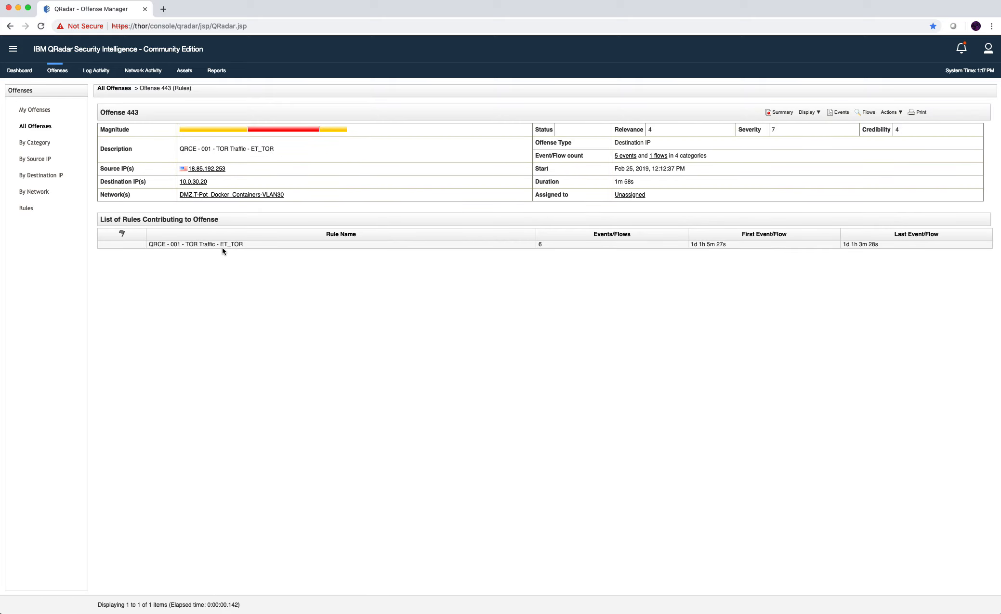
click(221, 245)
double_click(221, 245)
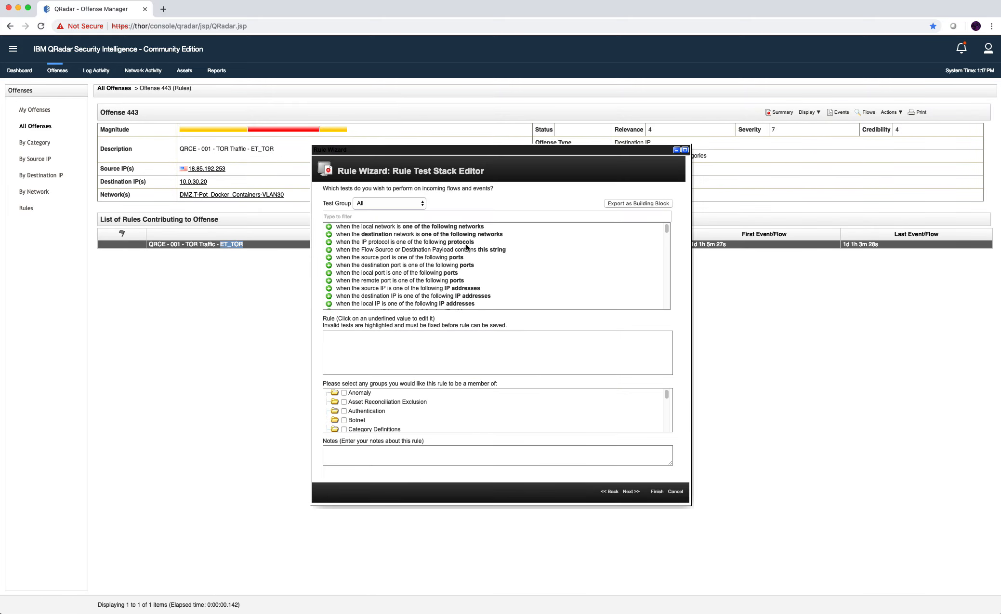
click(446, 336)
key(super+a)
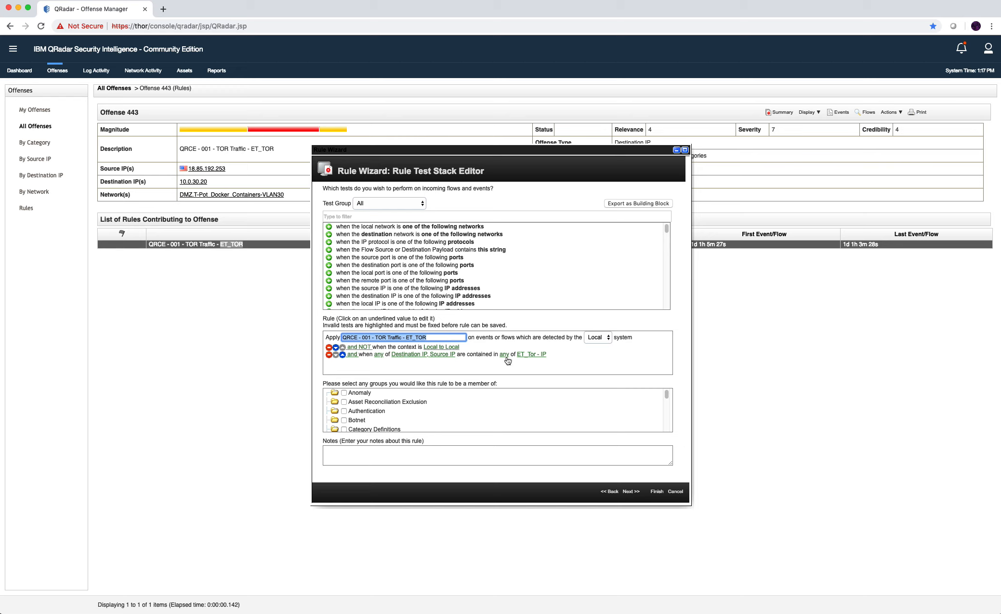
click(675, 491)
click(592, 88)
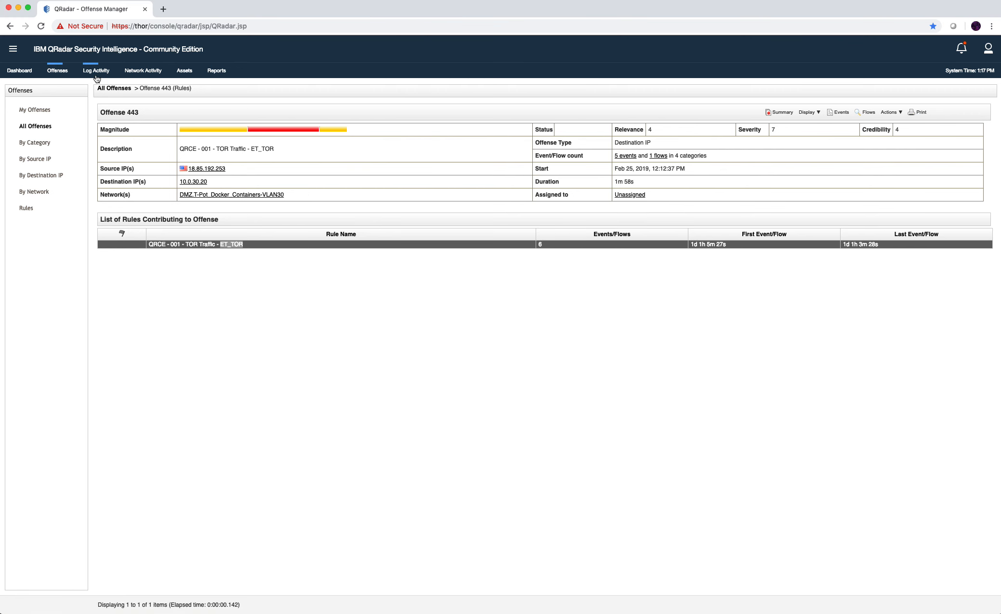
click(96, 77)
Complete the WHERE clause with the TOR rule name, add GROUP BY sourceip, and run the search.
click(198, 122)
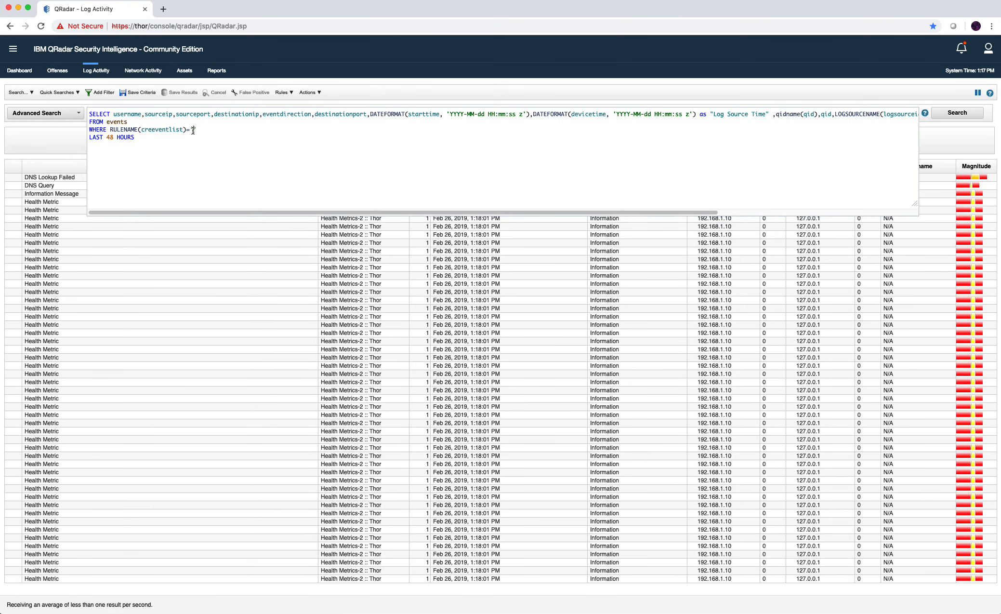
text('QRCE - 001 - TOR Traffic - ET_TOR)
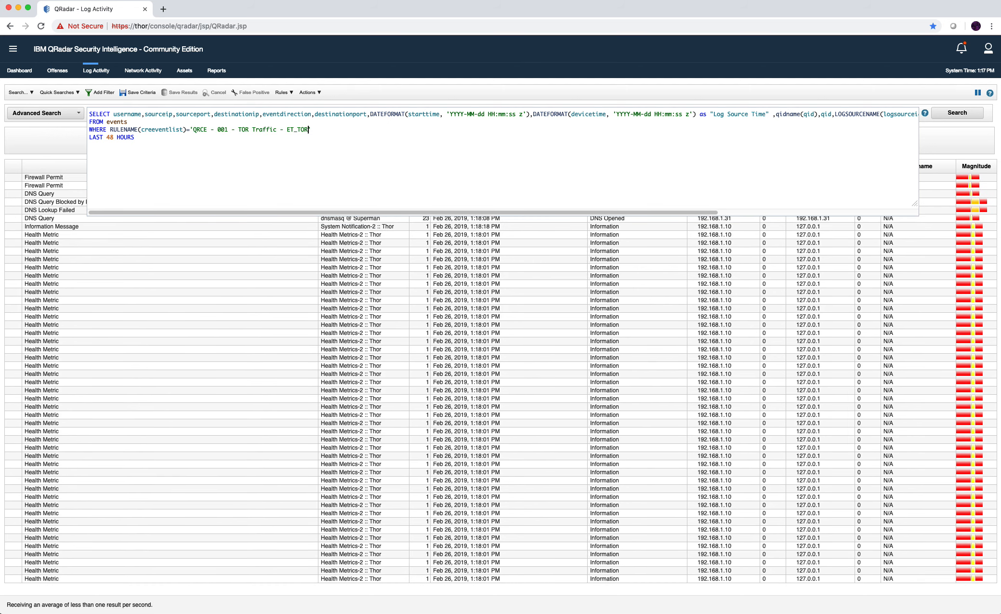
text(')
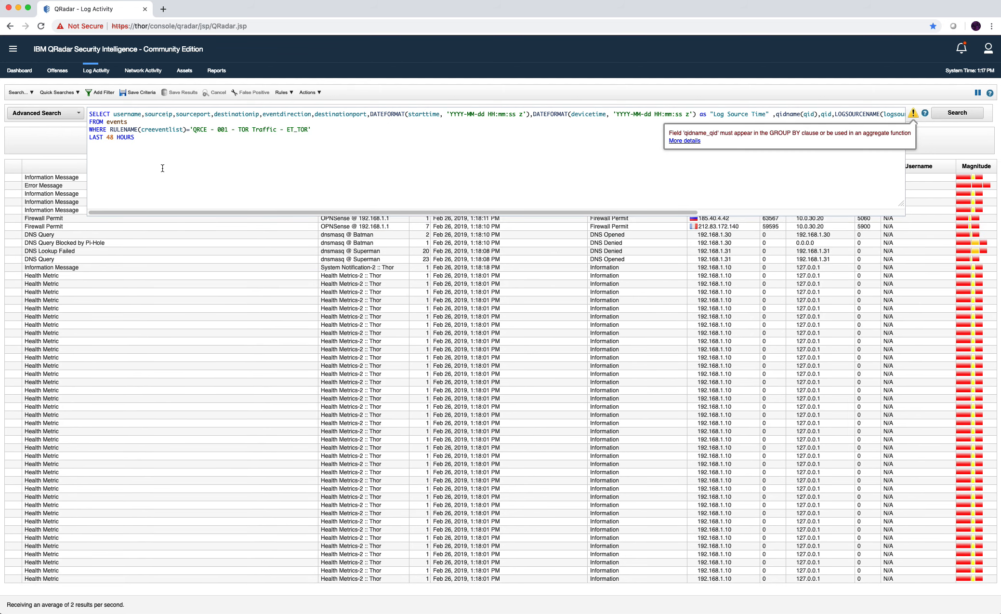
key(Return)
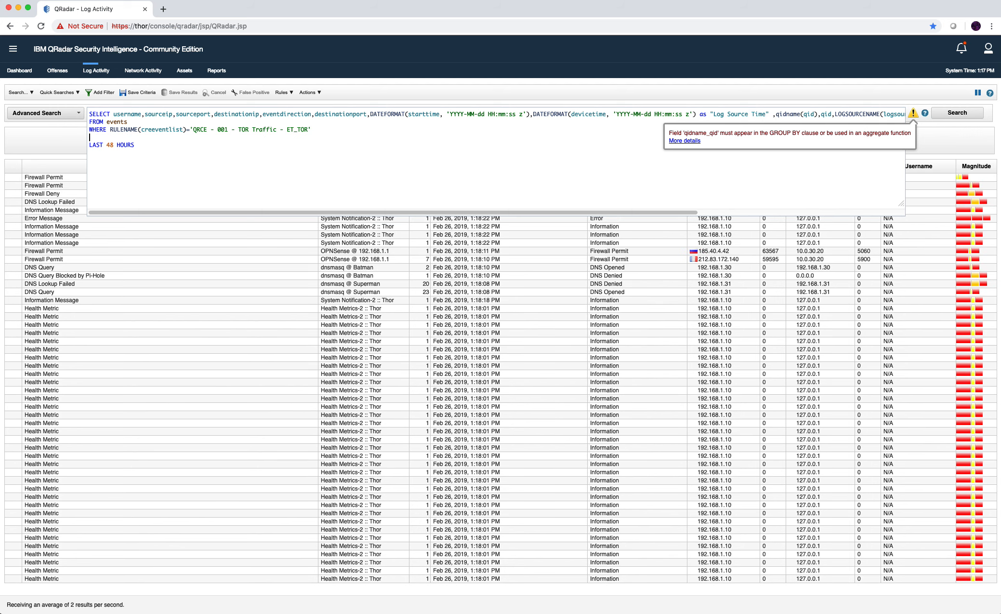
text(GROUP BY )
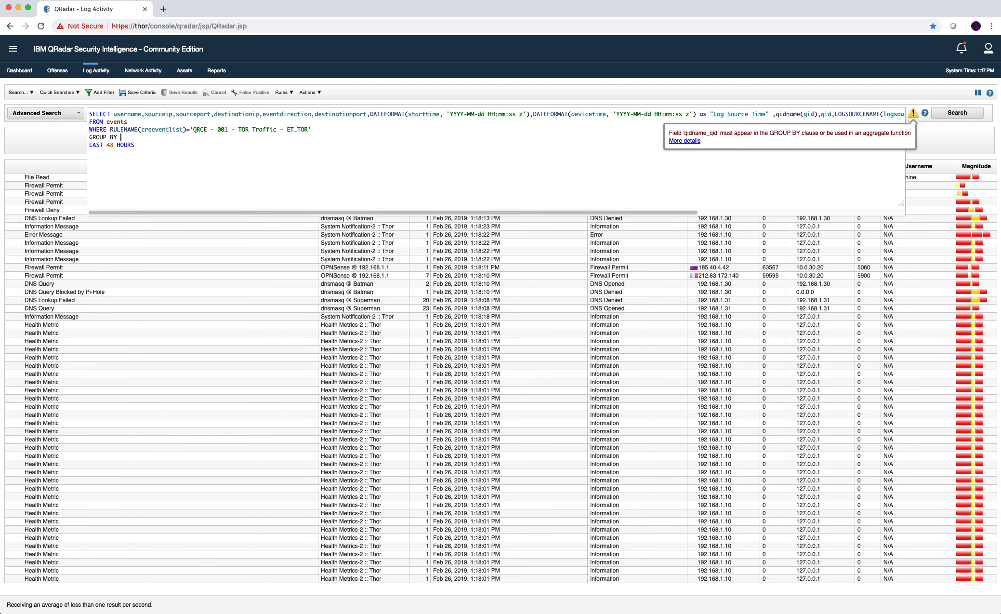
text(sourceip)
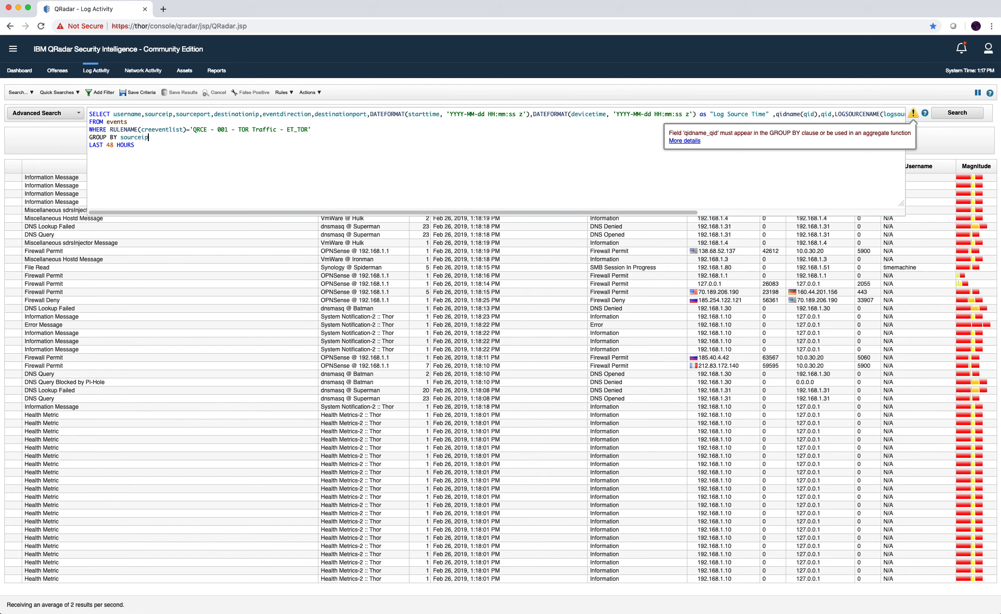
key(Return)
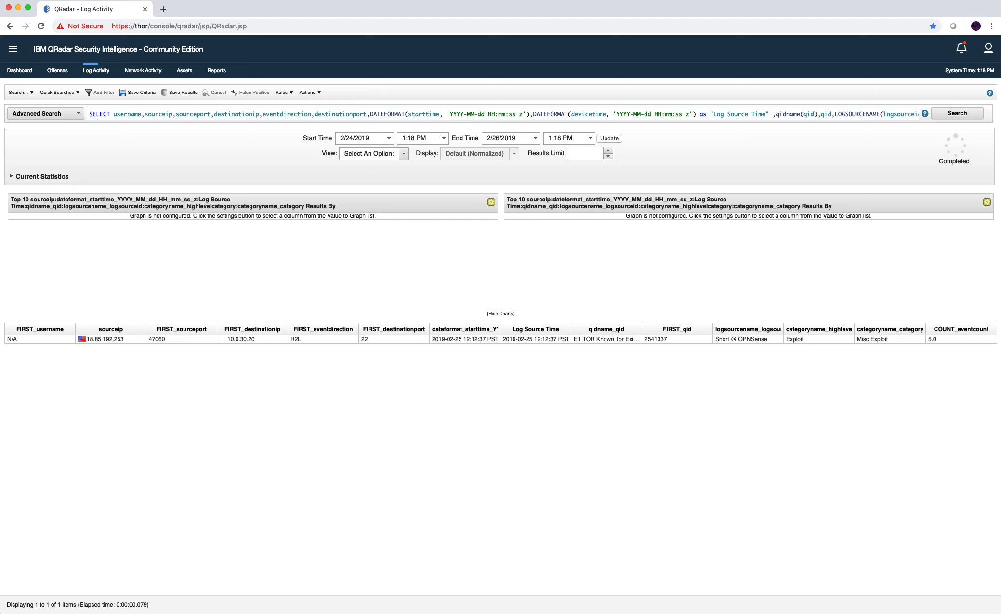
Change the AQL time range from LAST 48 HOURS to LAST 7 DAYS and run the search.
click(160, 113)
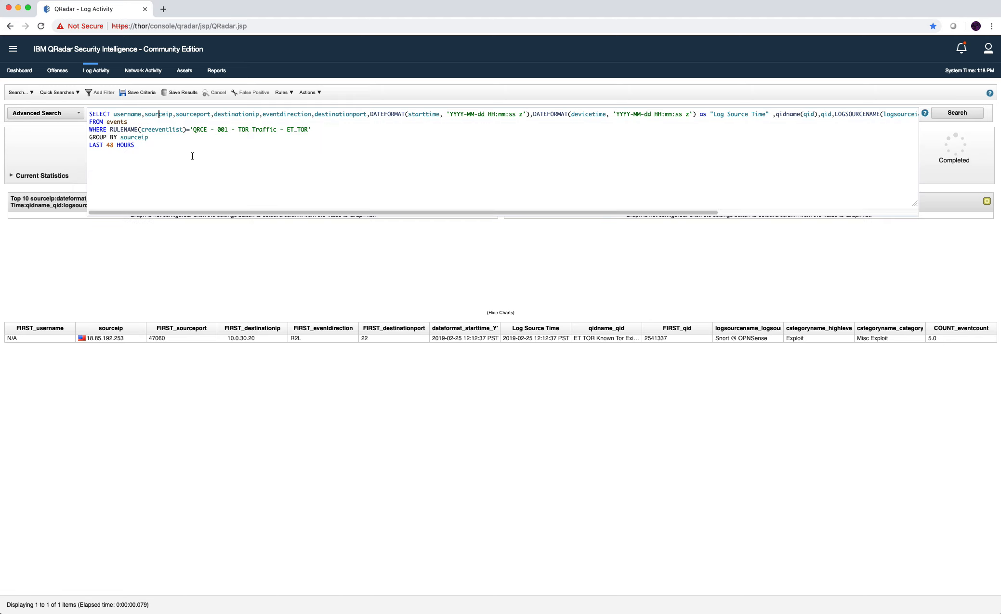
click(152, 346)
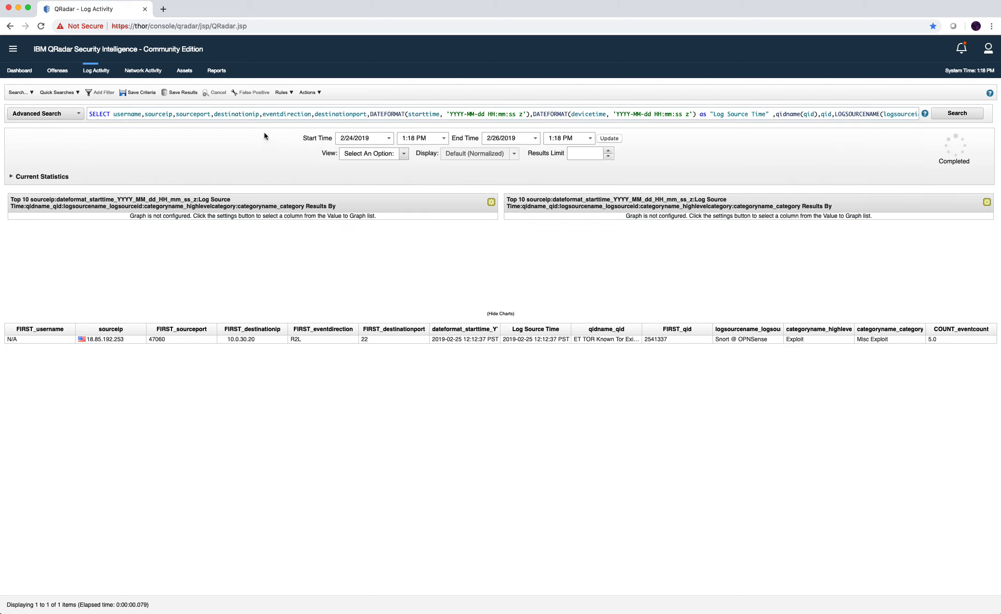
click(276, 115)
drag(135, 146, 107, 145)
key(BackSpace)
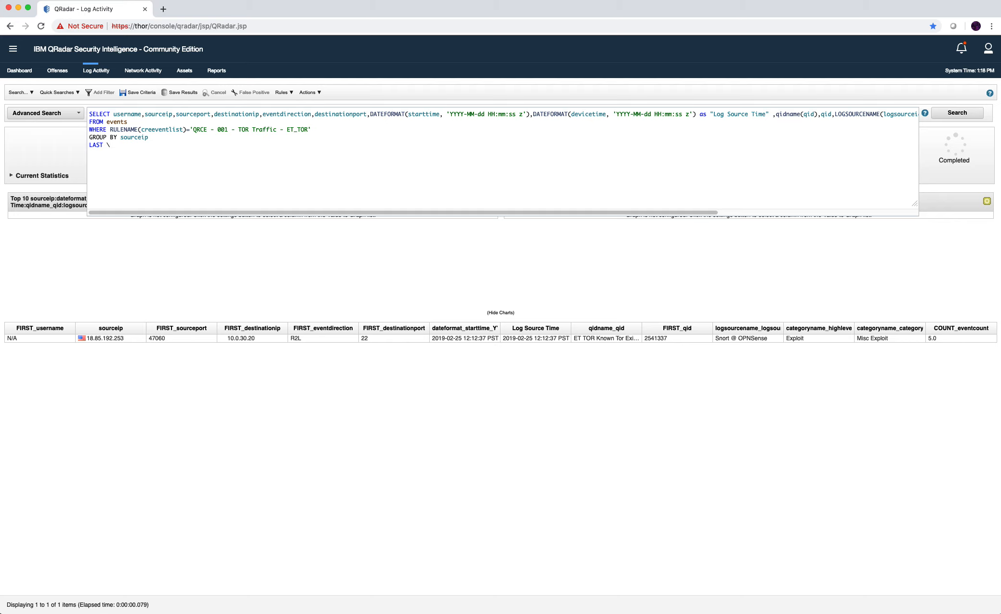
text(7 DAYS)
key(Return)
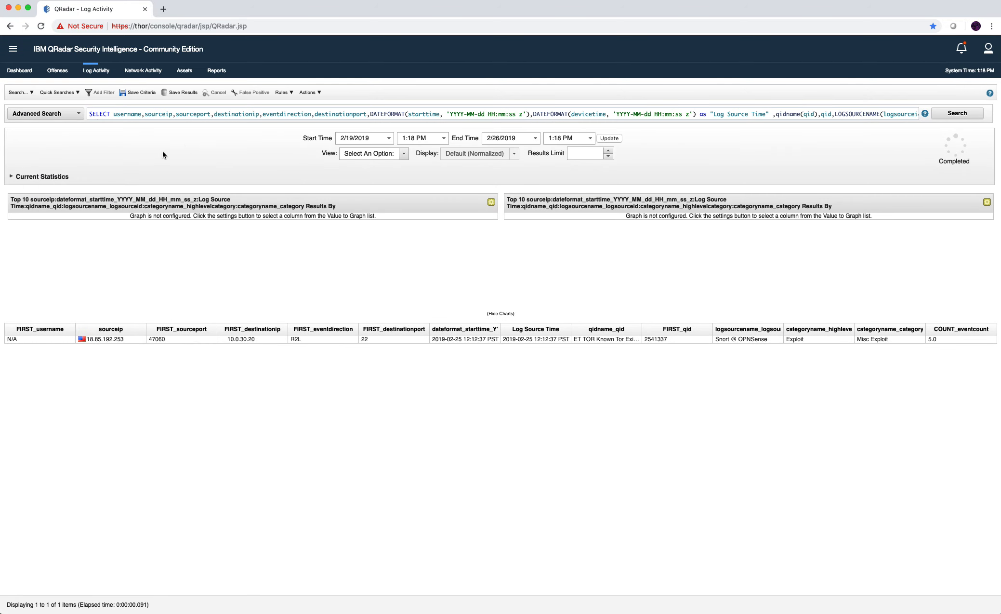
Extend the range to LAST 14 DAYS, rerun it, and widen the dateformat_starttime column.
click(151, 114)
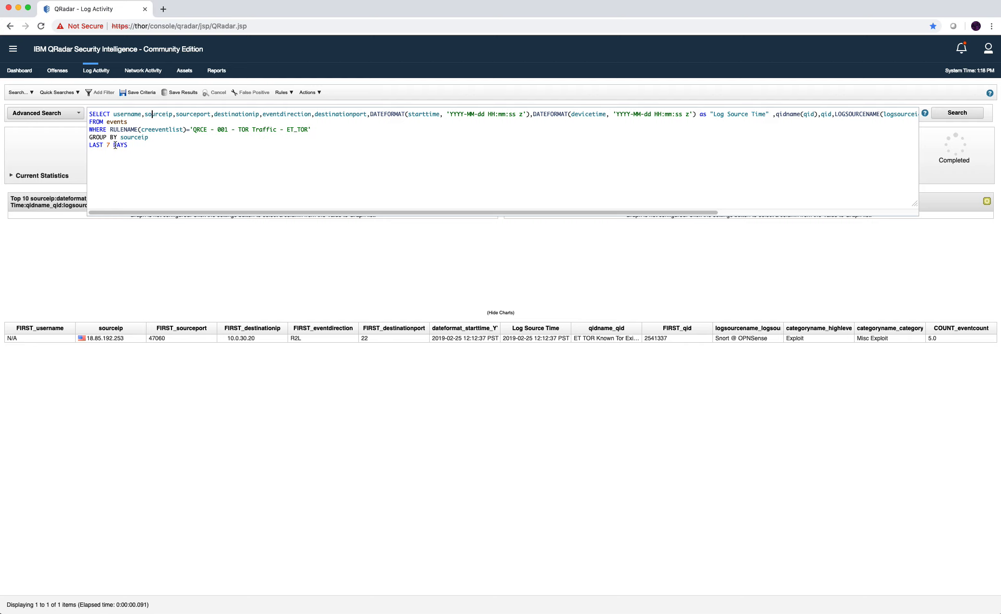
click(111, 145)
key(BackSpace)
text(14)
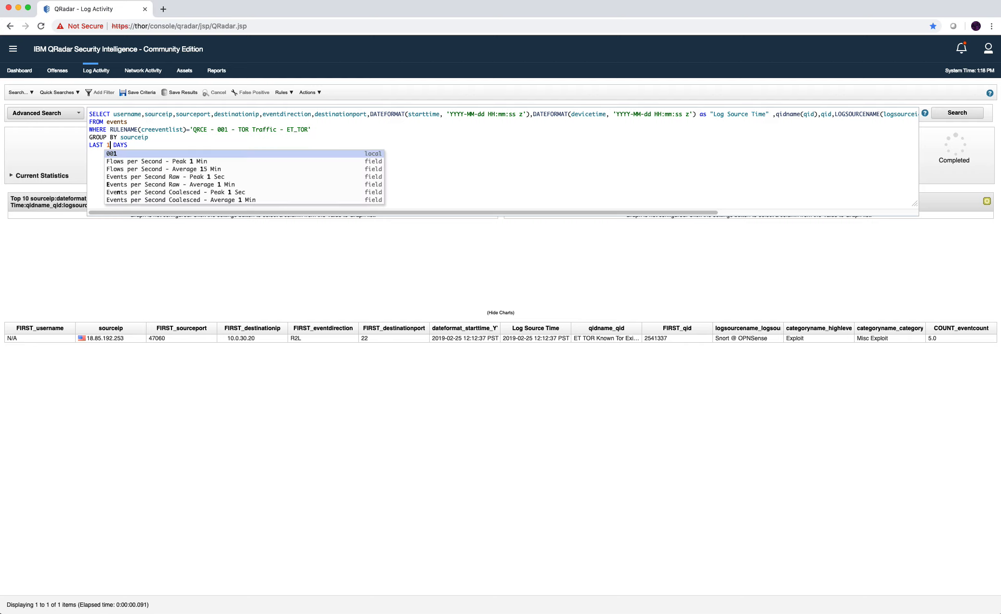
key(Return)
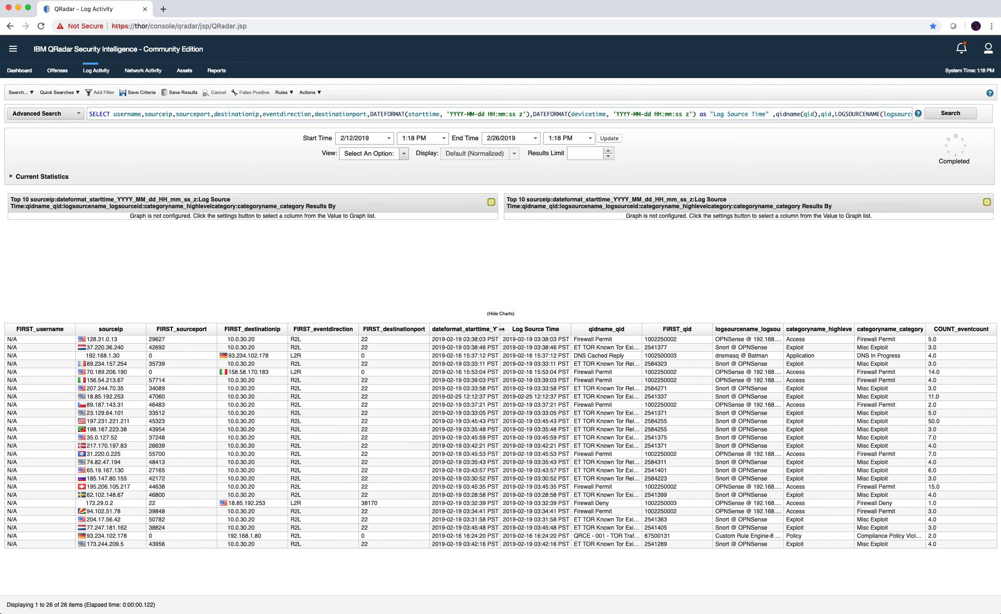
drag(501, 329, 518, 329)
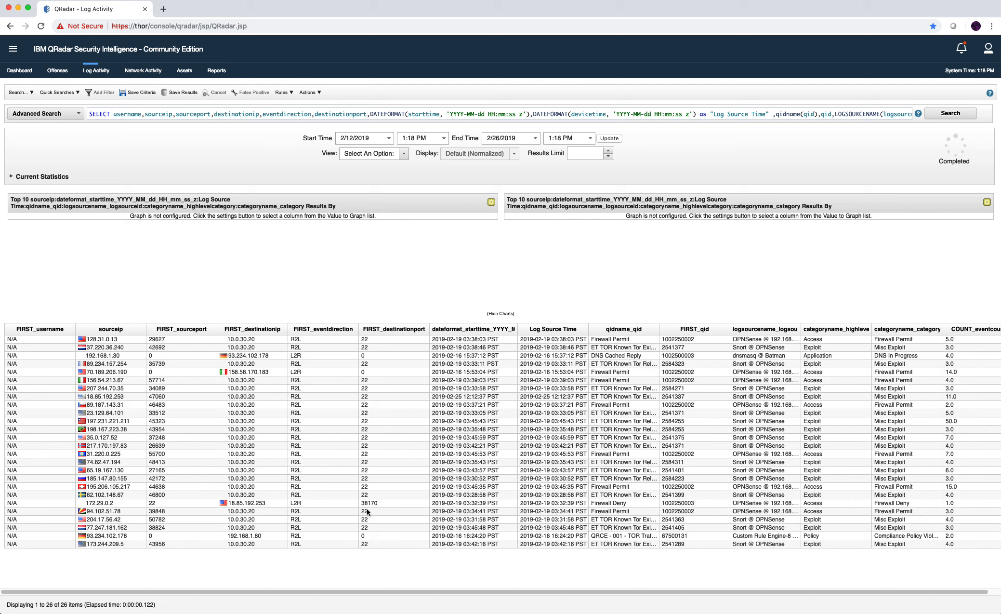
Select the Firewall Deny event to 18.85.192.253, highlight source IP 172.29.0.2, then return to Offense 443.
click(260, 503)
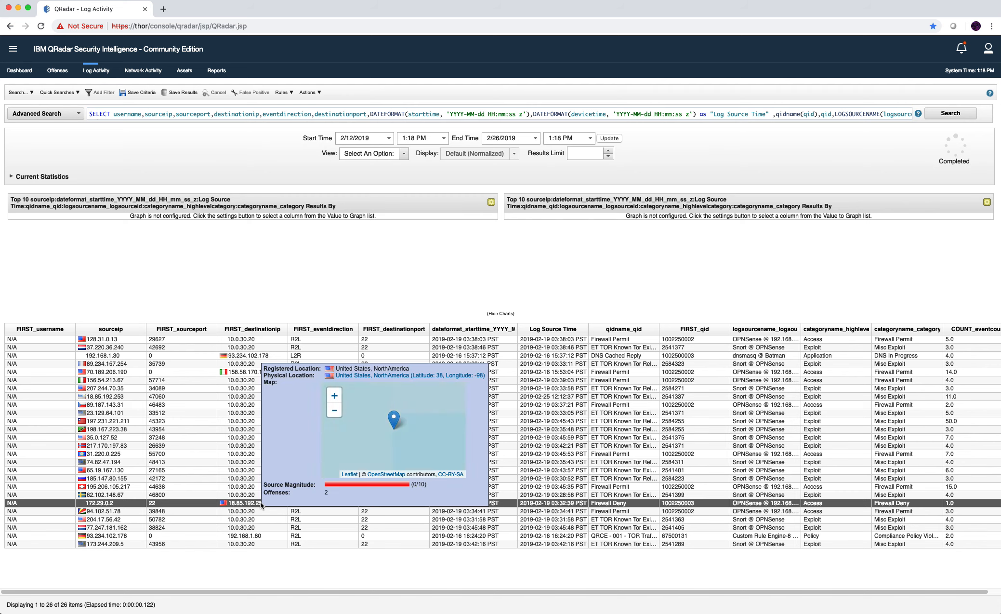
drag(123, 507, 89, 504)
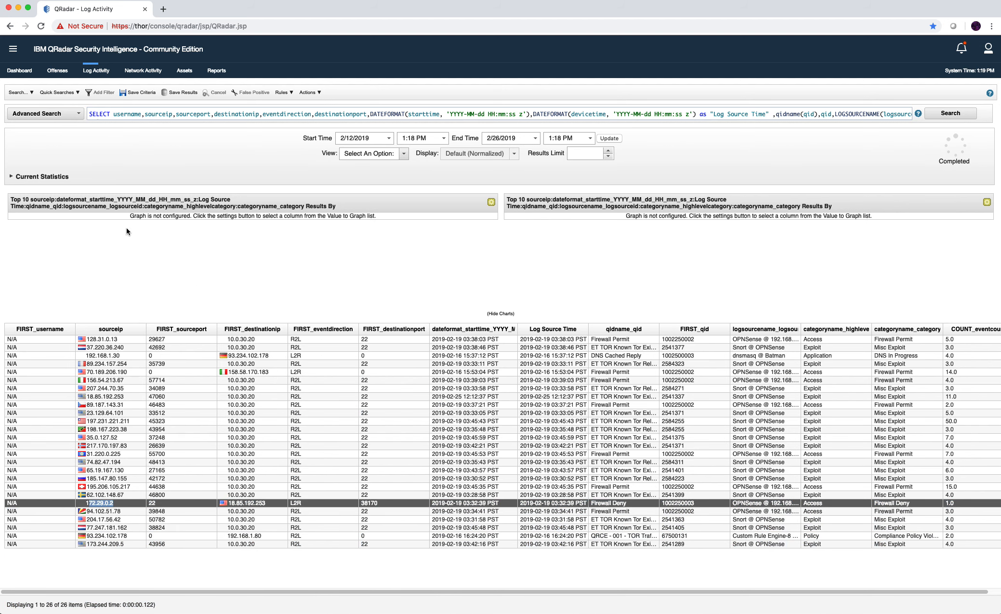
click(57, 70)
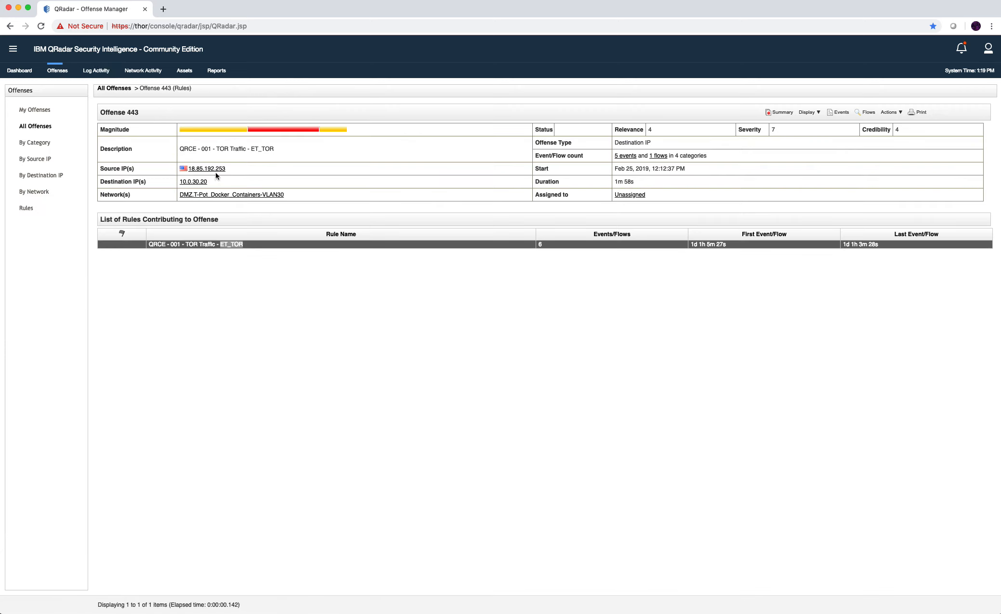
Strip the rule name, RULENAME and parentheses from the WHERE line, leaving creeventlist='', then revisit Offense 443.
click(96, 70)
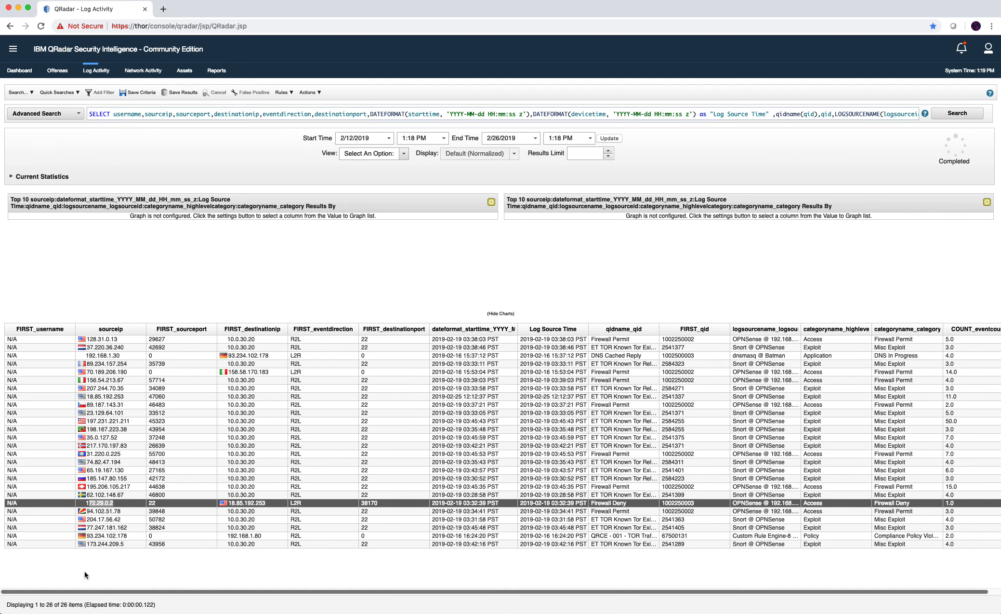
click(178, 115)
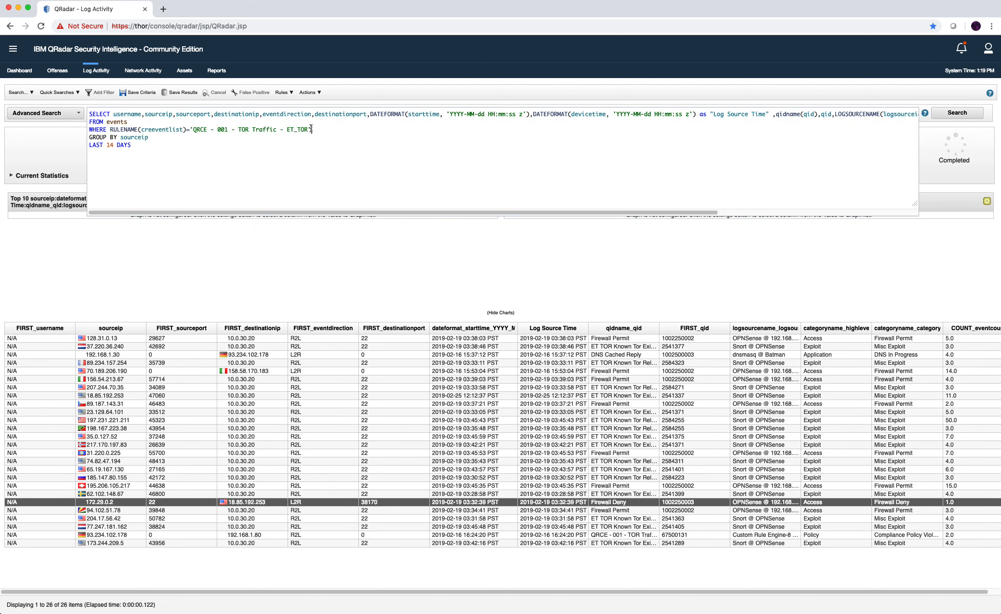
drag(309, 129, 194, 130)
key(BackSpace)
double_click(139, 129)
key(BackSpace)
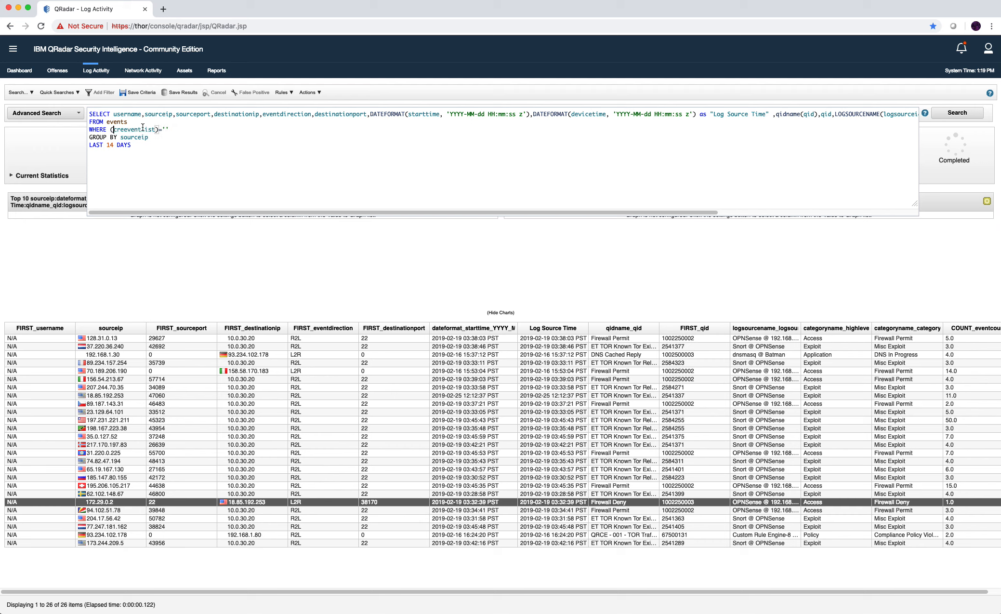
key(Delete)
click(155, 129)
key(BackSpace)
click(62, 72)
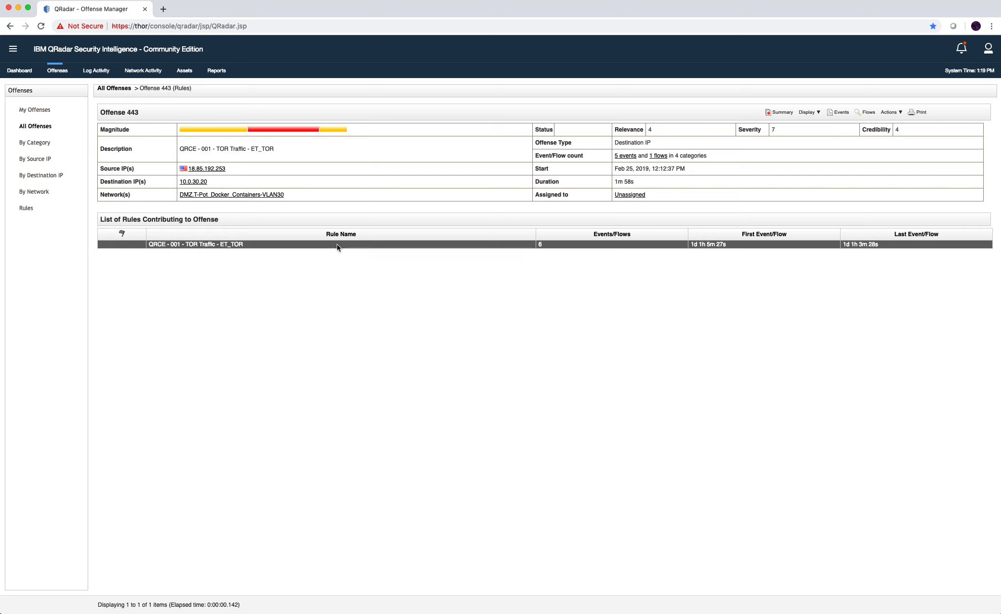
Filter the rules by 'To' and open the QRCE - 001 - TOR Traffic - ET_TOR rule wizard, cancelling unchanged.
click(30, 209)
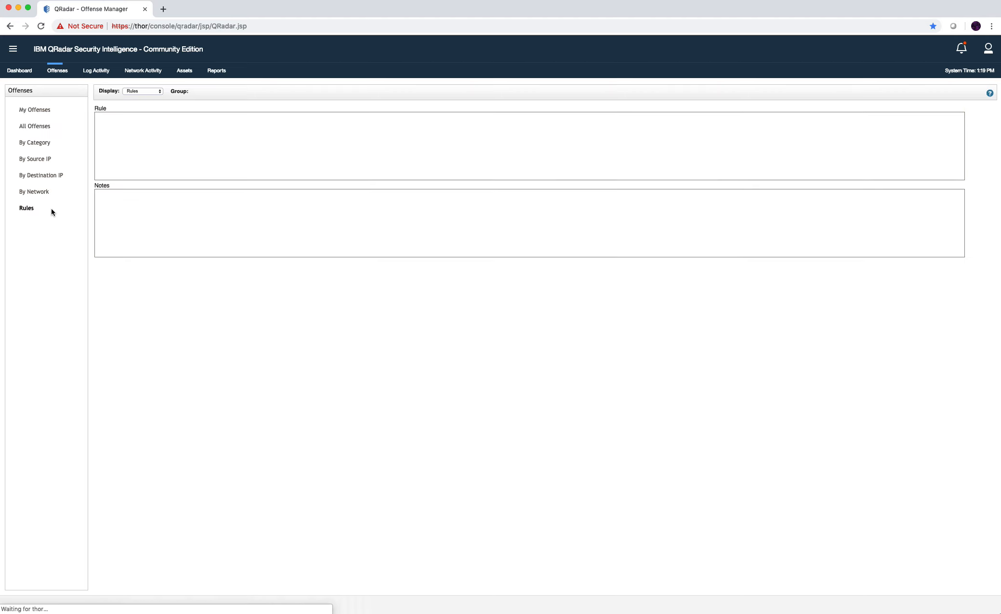
click(427, 92)
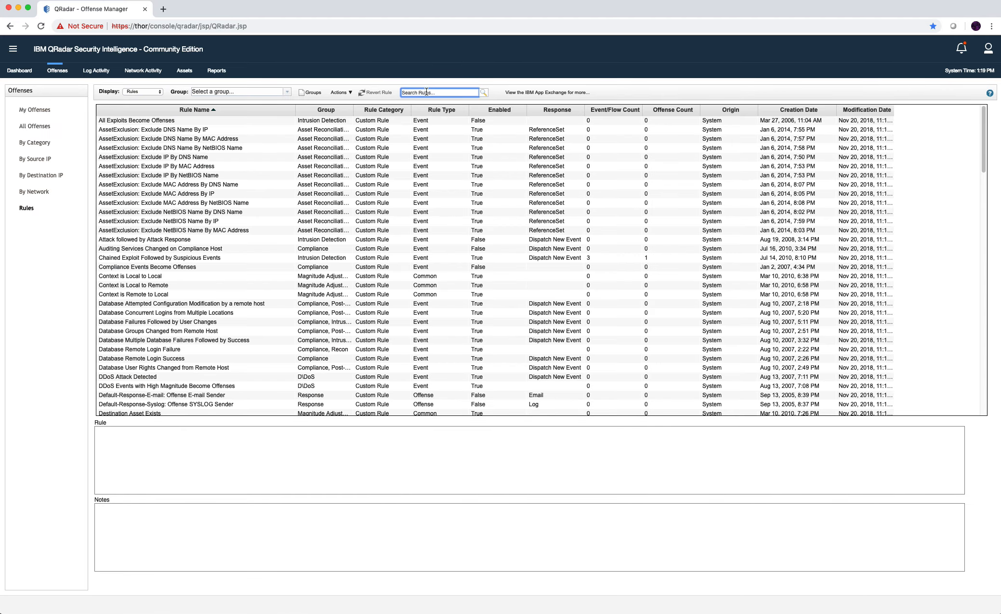
text(Tor)
key(Return)
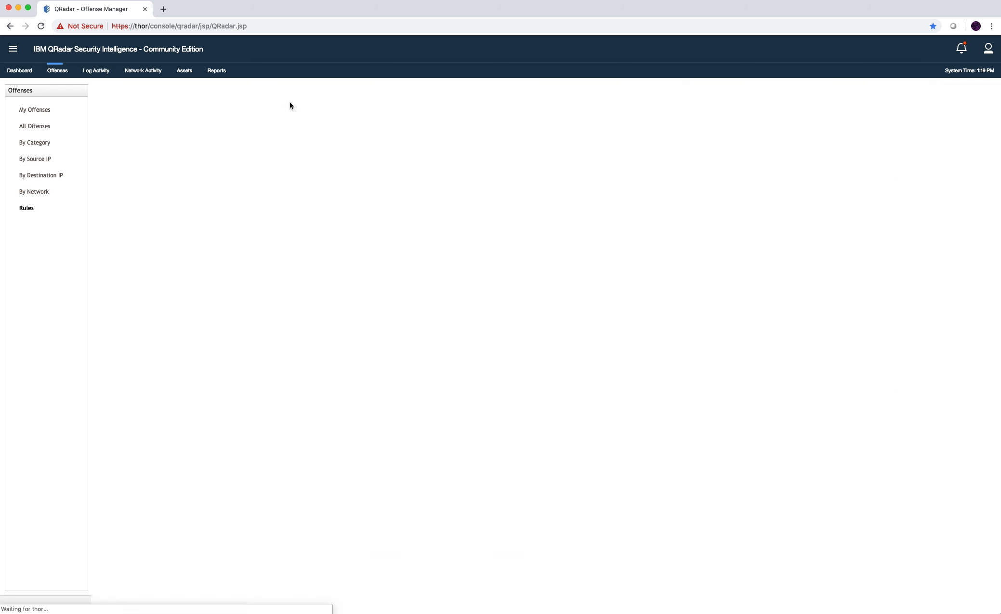
click(160, 175)
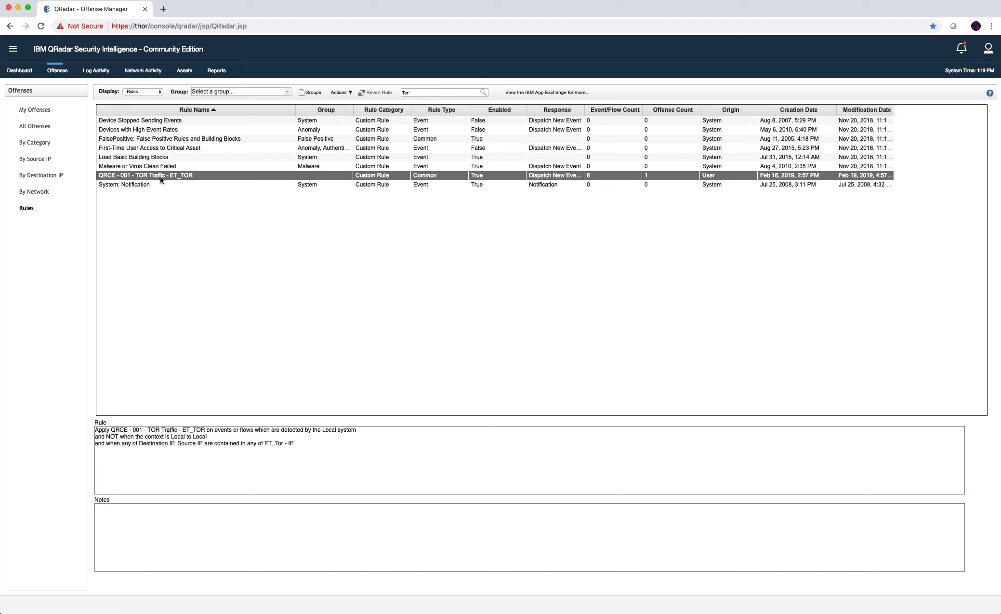
double_click(160, 175)
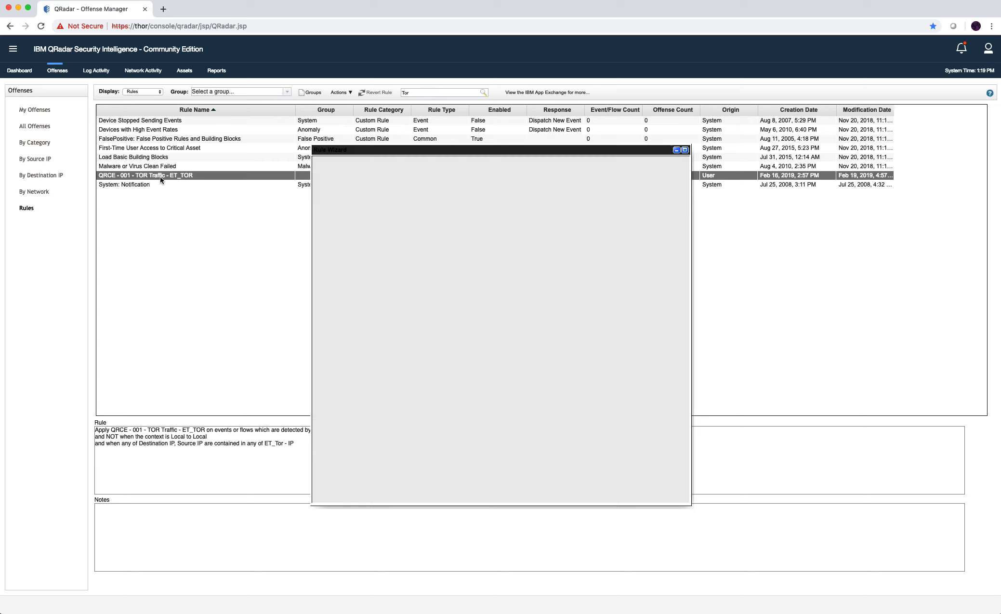
click(675, 491)
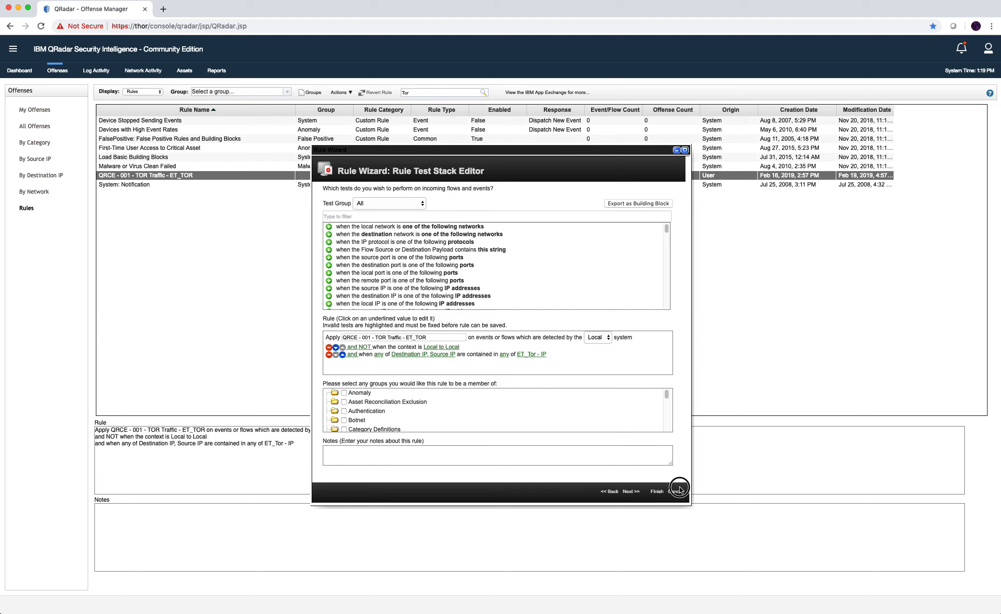
click(601, 92)
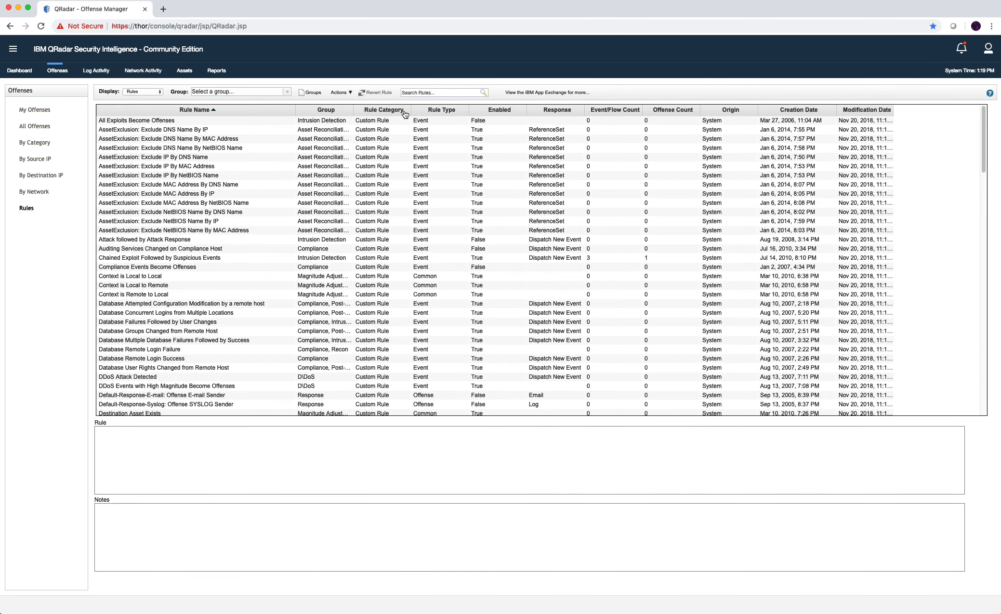
Sort rules by type and creation date, search 'TOR' again, then open offense 443 from All Offenses.
click(431, 111)
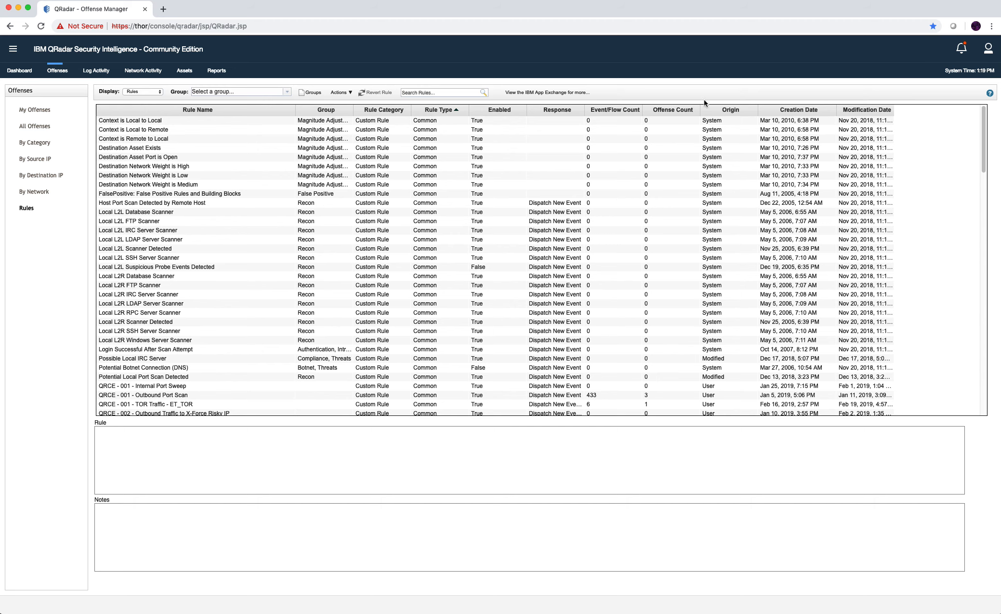
click(822, 111)
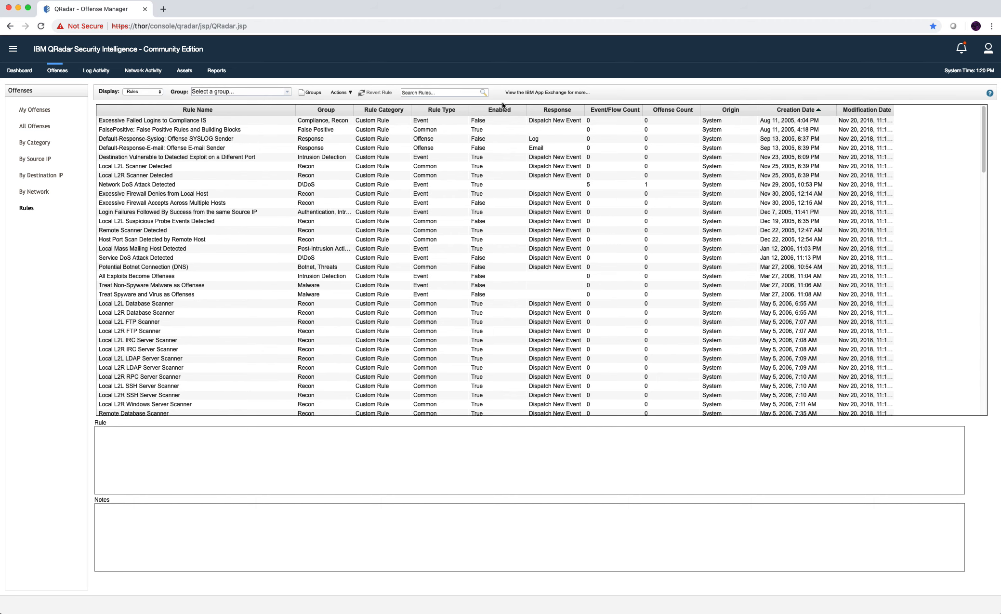
click(463, 92)
text(TO)
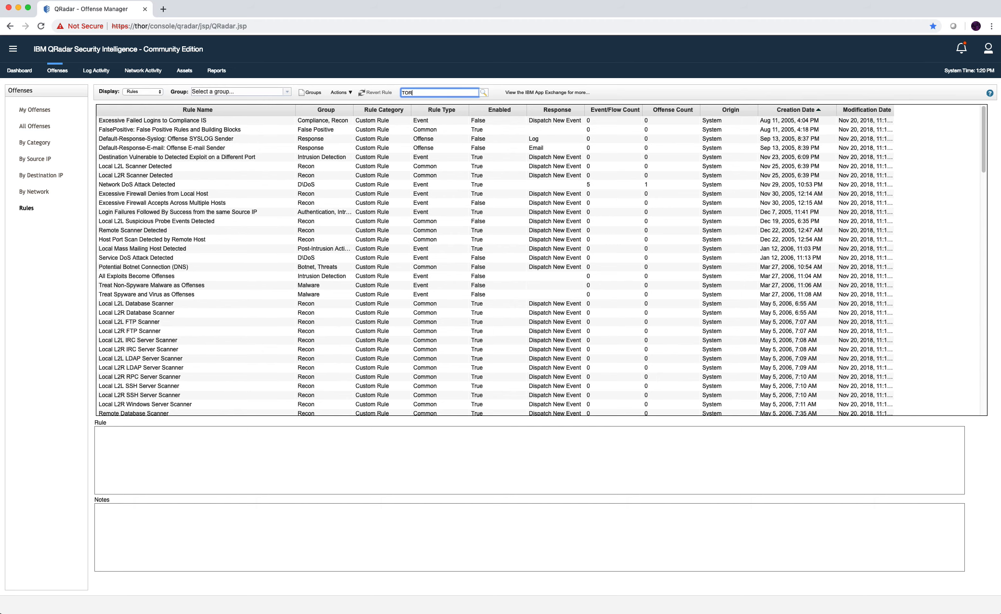
text(R)
key(Return)
click(132, 178)
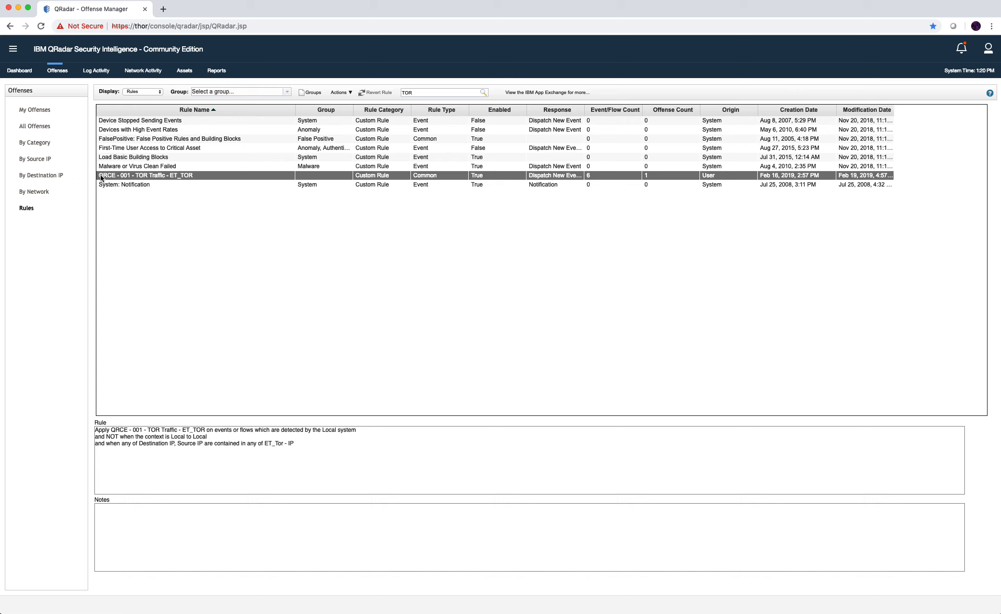
click(43, 127)
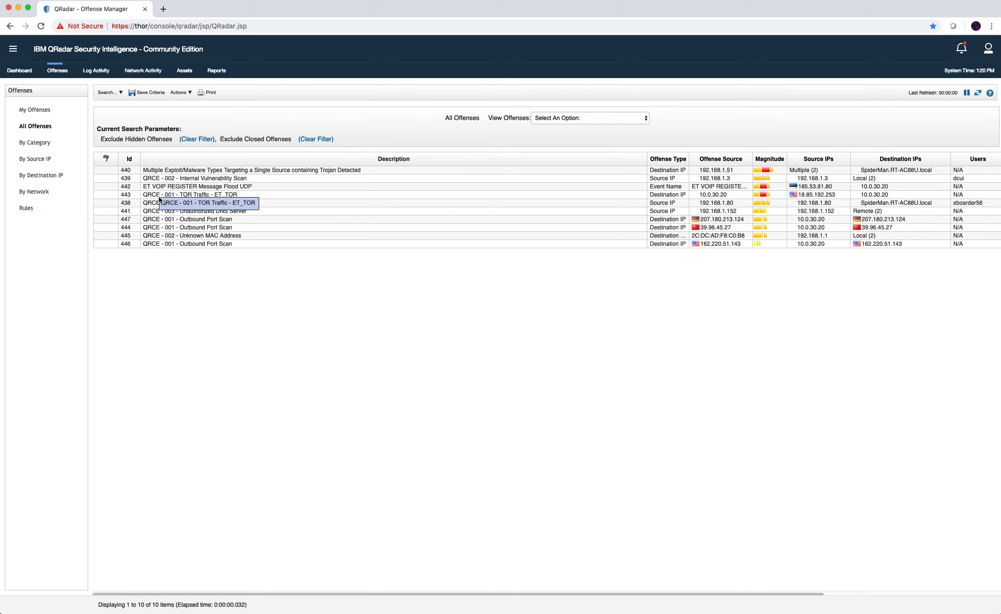
double_click(159, 194)
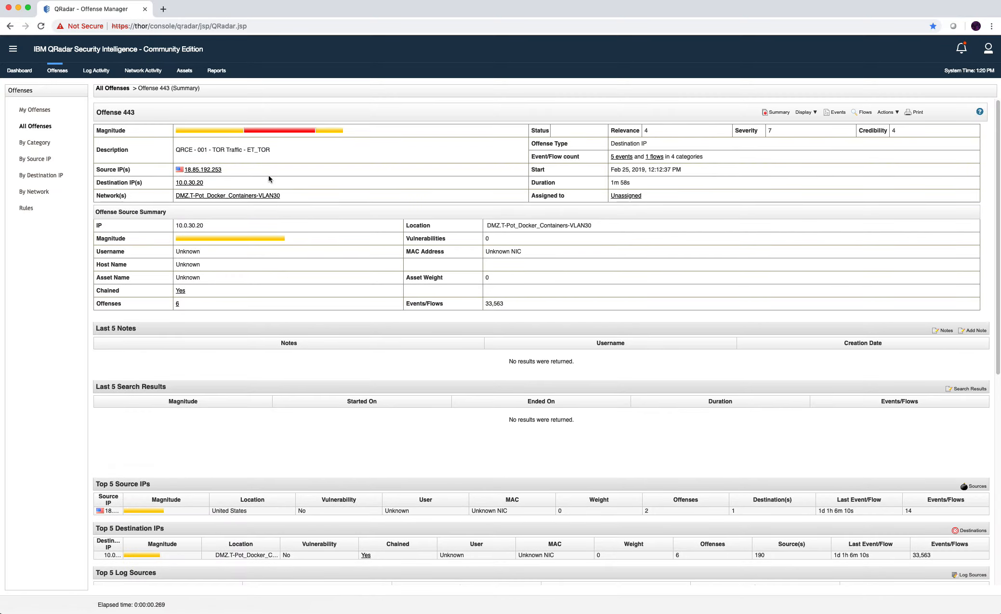
Display Offense 443's contributing rules, open the TOR rule wizard and cancel it, then return to Log Activity.
click(814, 111)
click(803, 209)
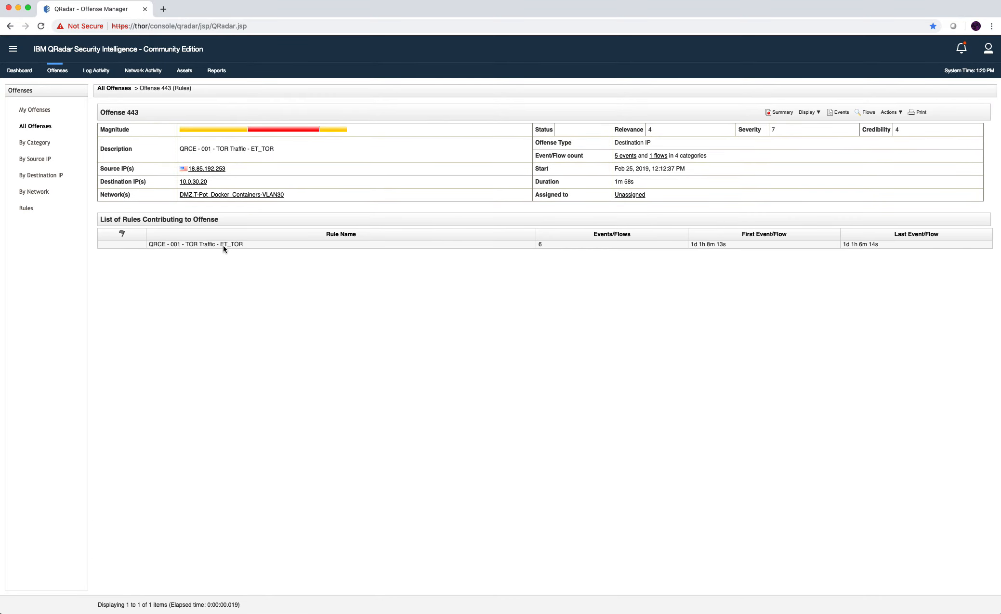
click(224, 246)
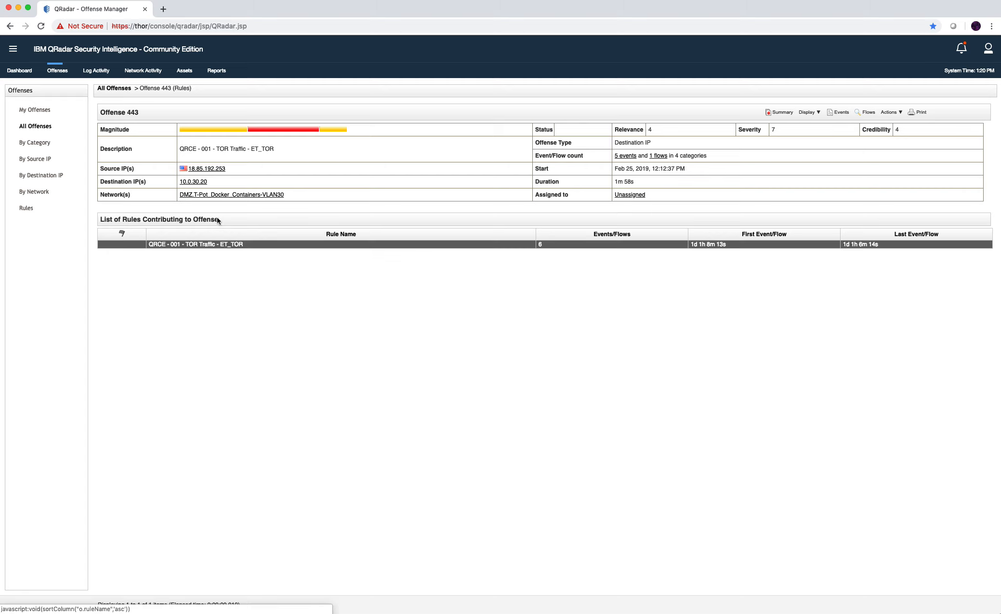
double_click(168, 244)
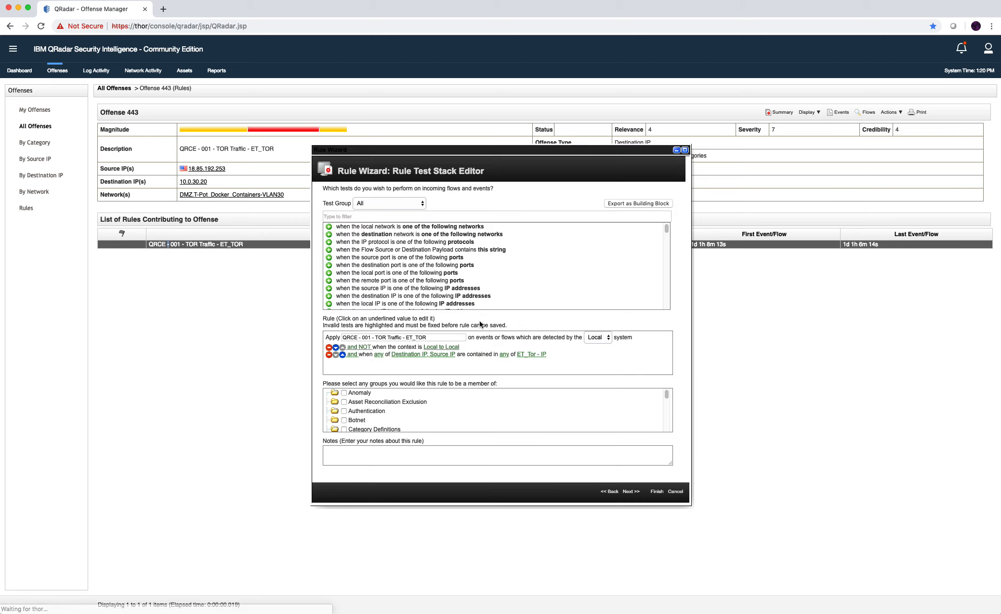
click(675, 491)
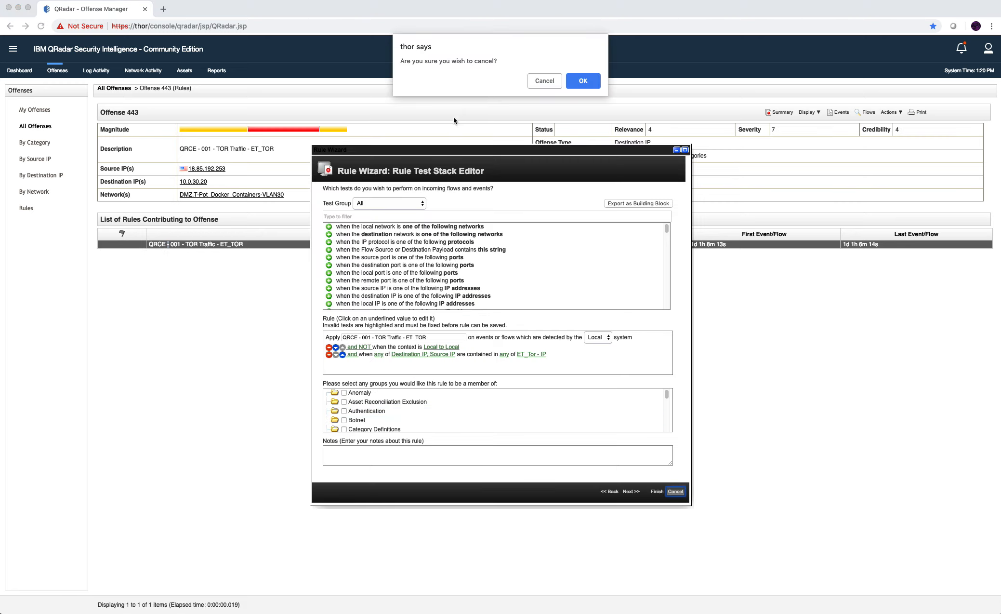
click(580, 80)
click(97, 72)
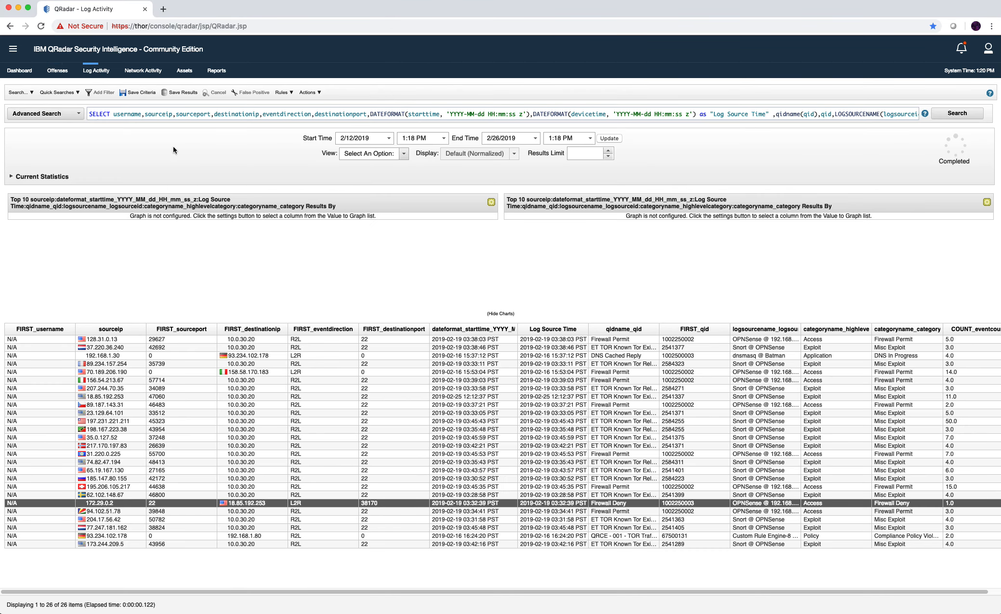
Paste the TOR rule name into the WHERE quotes and wrap creeventlist as RULENAME(creeventlist).
click(154, 114)
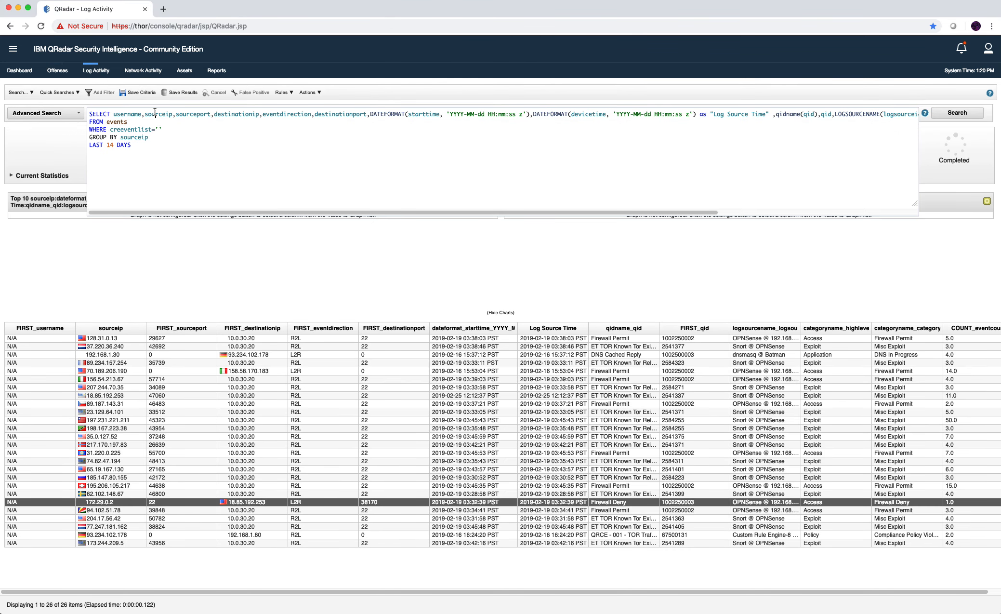
key(ctrl+a)
click(186, 160)
key(ctrl+a)
click(164, 130)
text(QRCE - 001 - TOR Traffic - ET_TOR)
click(152, 129)
text())
click(111, 129)
text(()
text(E)
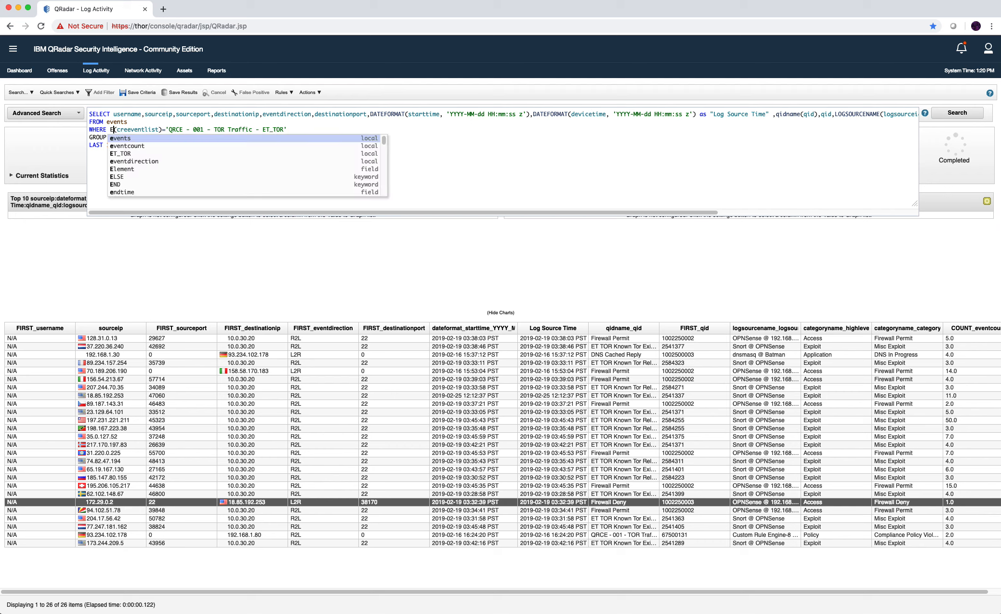
text(vent)
key(BackSpace)
key(BackSpace)
key(BackSpace)
key(BackSpace)
key(BackSpace)
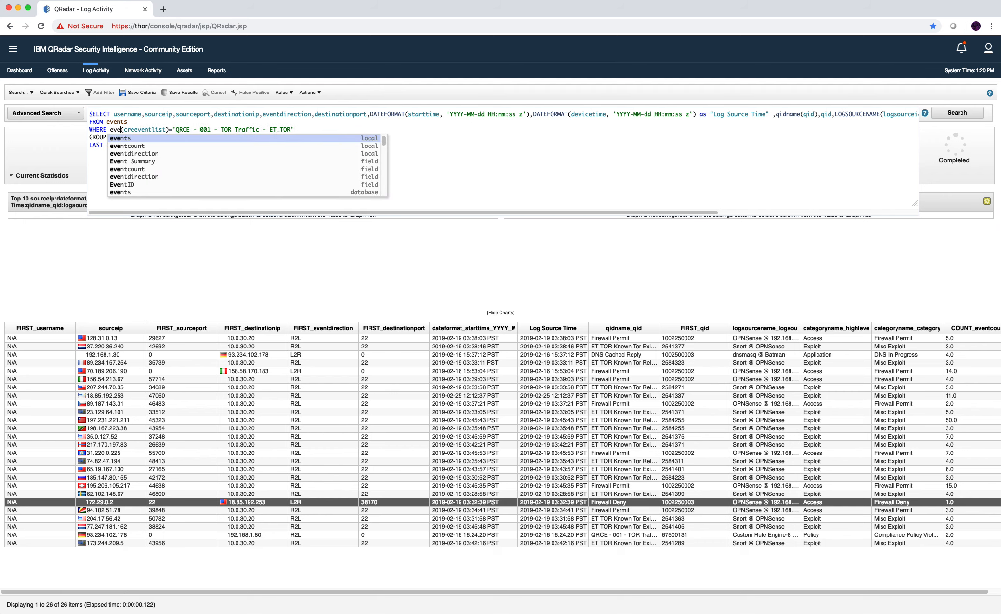
text(RUL)
text(ENAME)
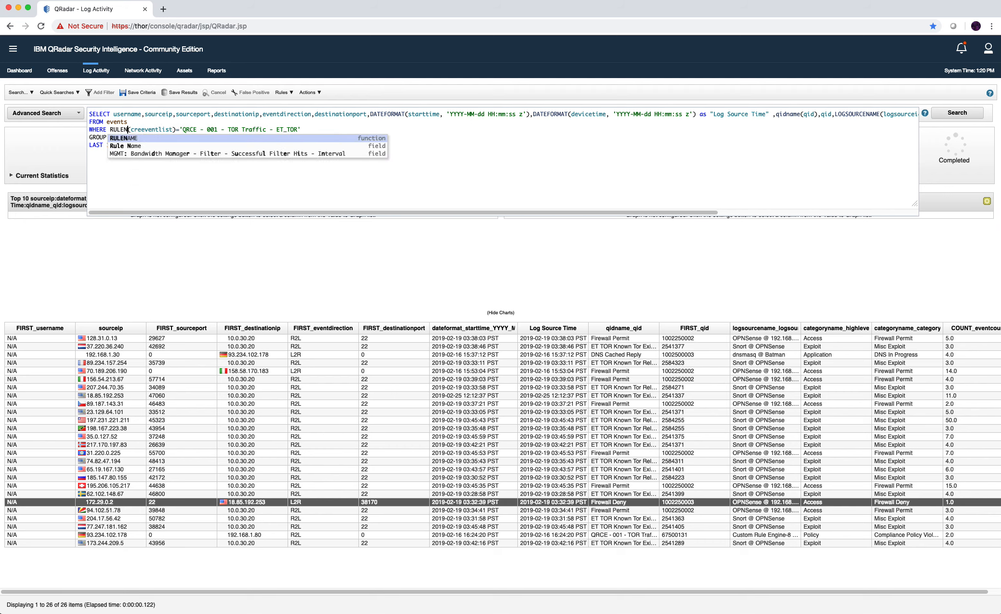
key(Escape)
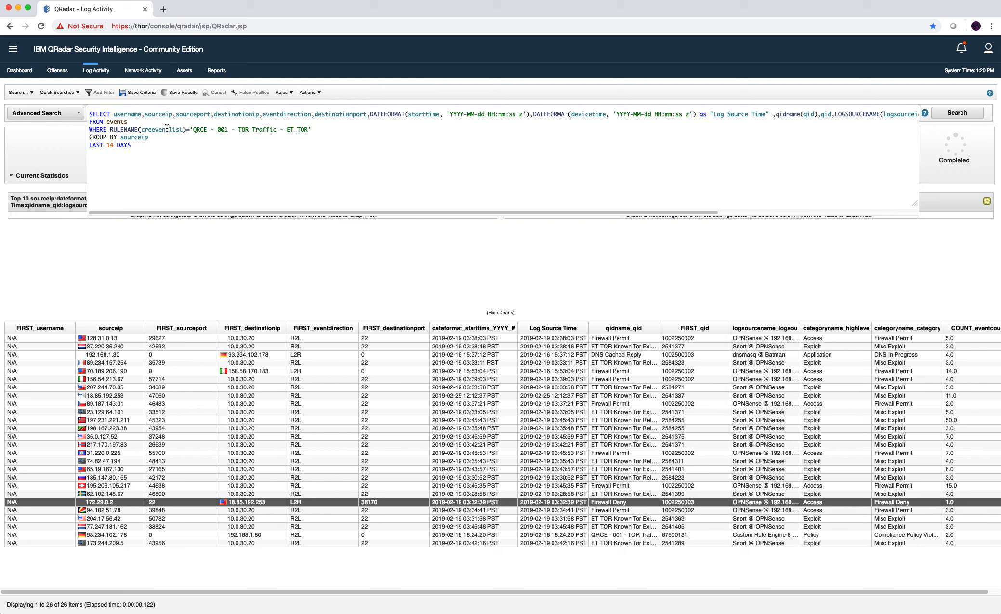
Change GROUP BY from sourceip to creeventlist and shorten the range to LAST 1 DAYS.
double_click(167, 129)
click(175, 129)
click(212, 139)
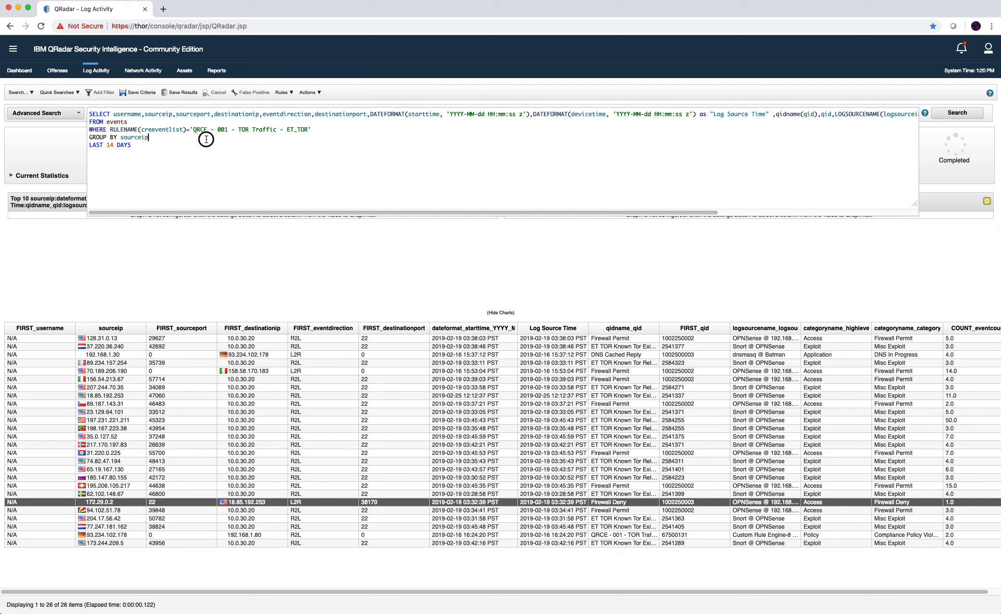
double_click(145, 138)
text(cre)
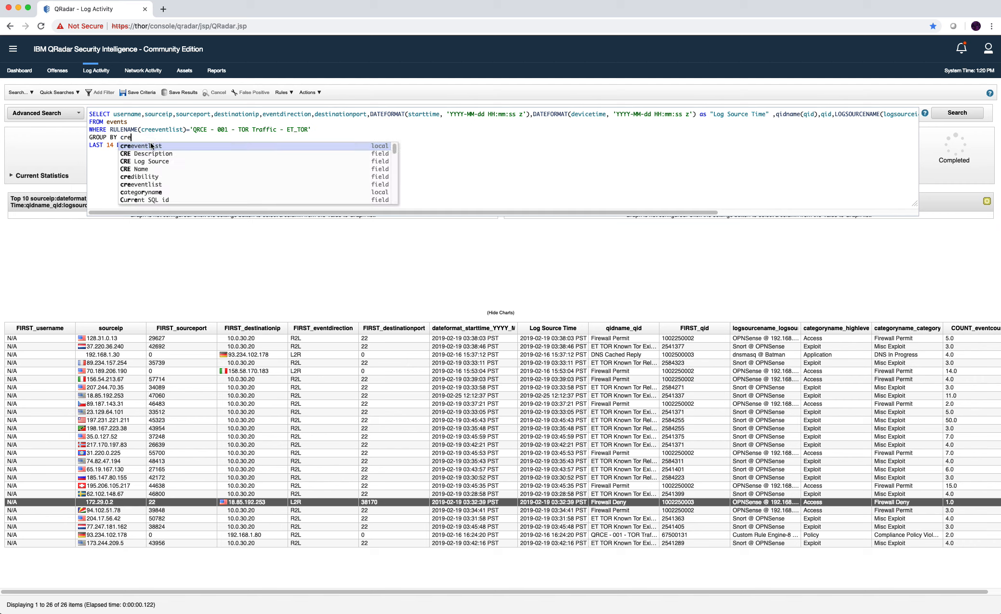
click(151, 146)
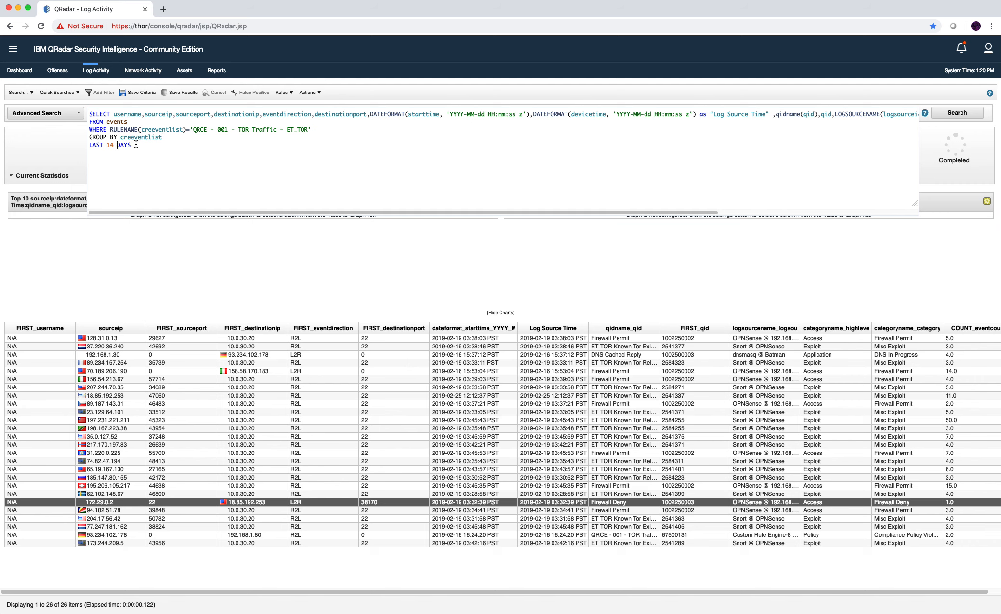
key(BackSpace)
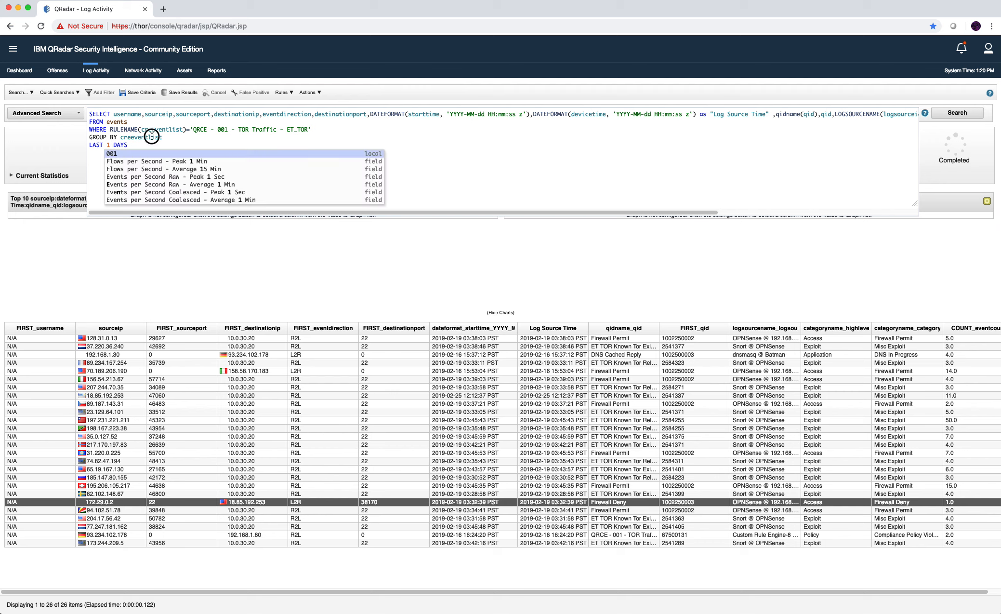
click(153, 137)
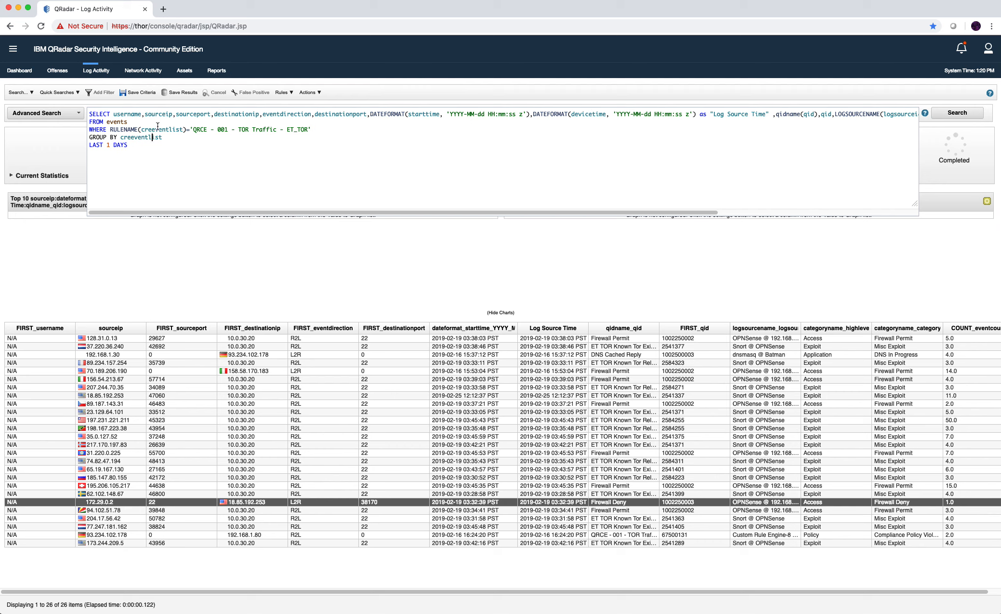
Copy RULENAME(creeventlist) in as the first SELECT column and run the query.
double_click(124, 129)
drag(187, 130, 110, 130)
key(super+c)
click(112, 114)
key(super+v)
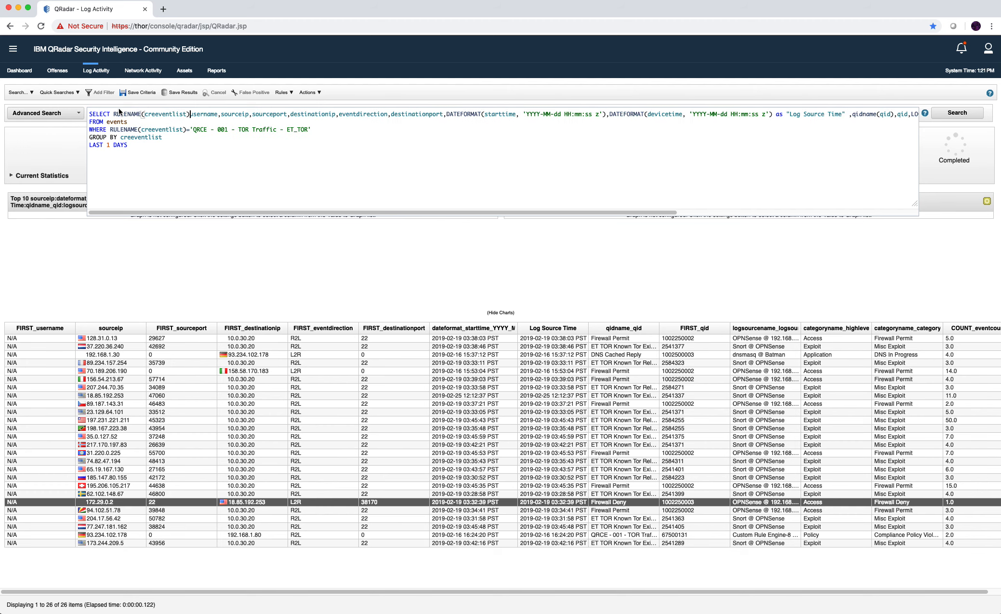
text(,)
key(Return)
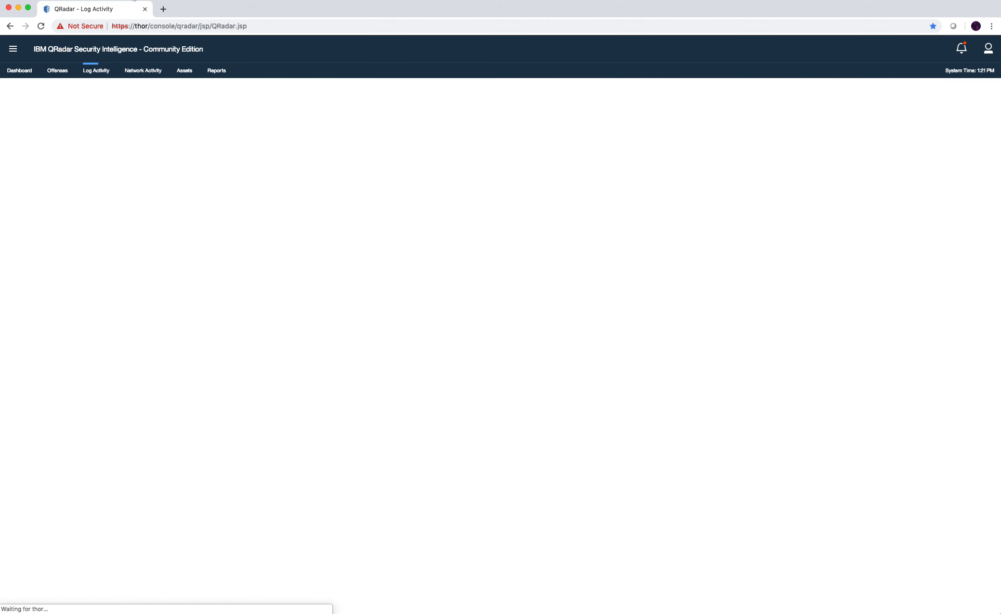
Remove the stray 'ACF2 rule key' text, close DevTools, set LAST 2 DAYS, and rerun the search.
click(265, 112)
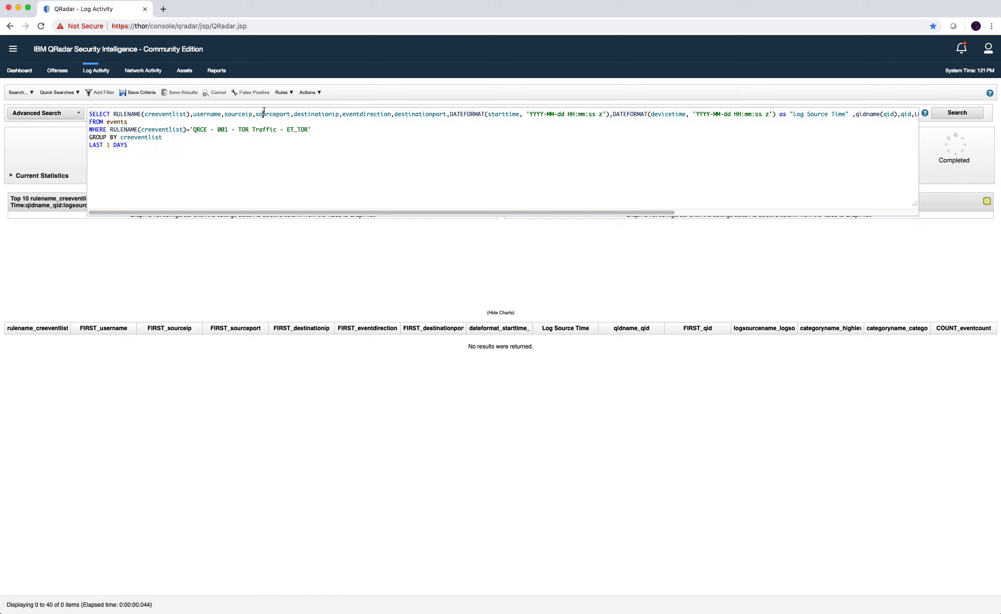
click(111, 144)
key(BackSpace)
text("ACF2 rule key")
key(BackSpace)
key(BackSpace)
key(BackSpace)
key(BackSpace)
key(BackSpace)
key(BackSpace)
key(F12)
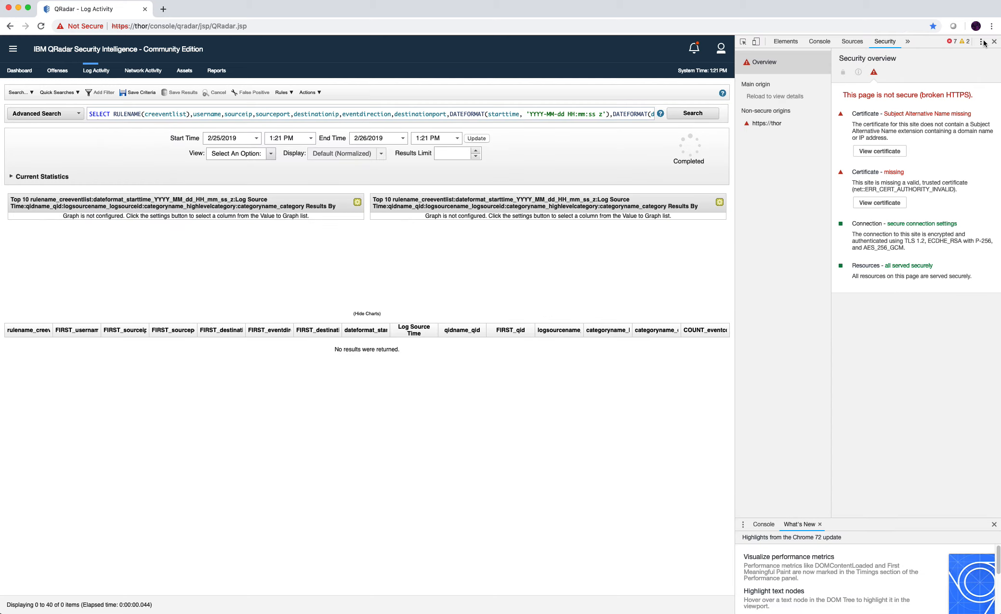
click(994, 41)
click(139, 116)
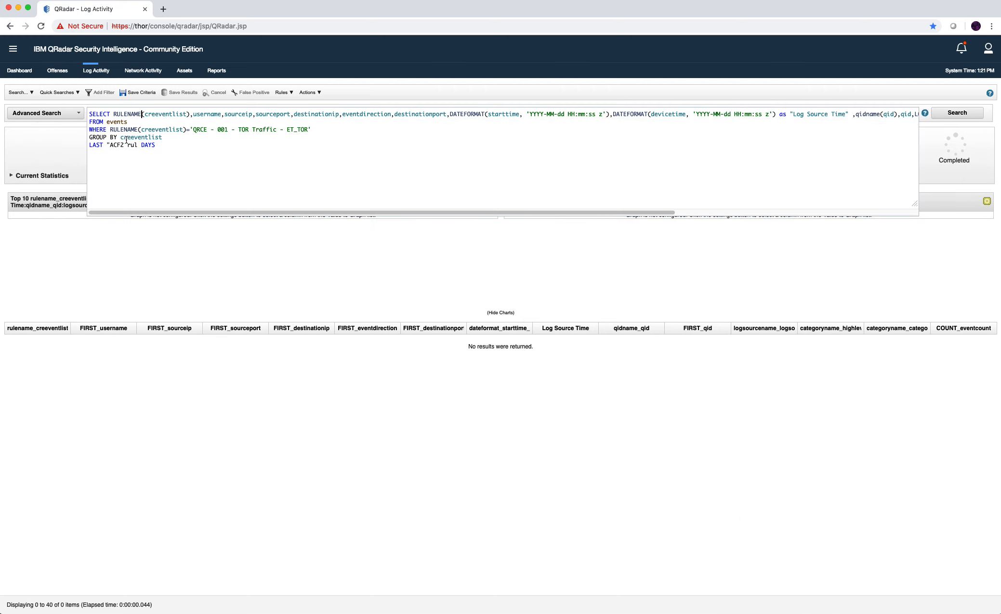
drag(135, 146, 110, 146)
key(BackSpace)
key(BackSpace)
text(2)
key(Return)
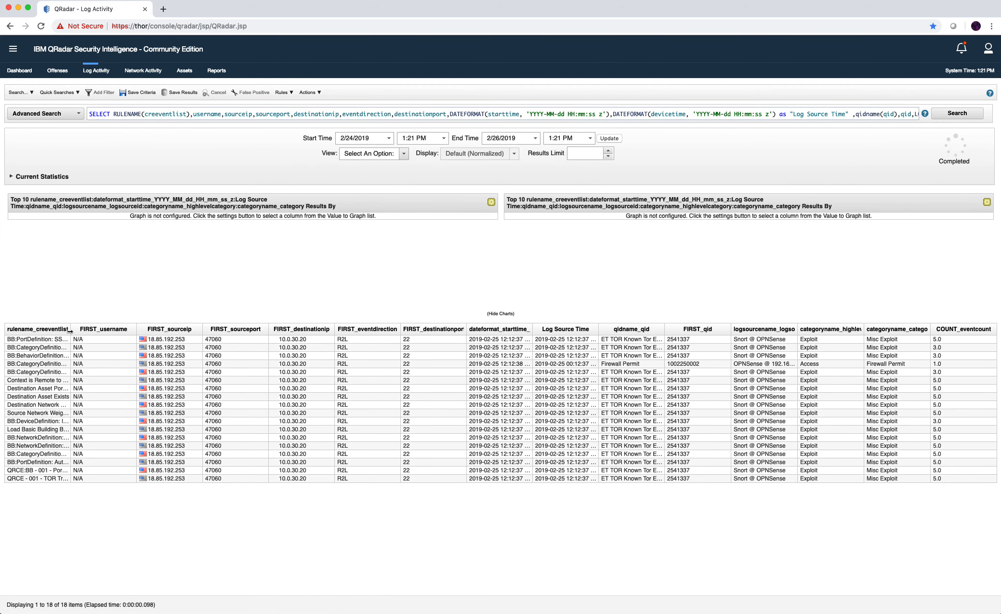
Widen the rule name column, add creeventlist to SELECT, rerun, and highlight the TOR rule's ID 100602.
drag(70, 331, 159, 330)
click(57, 478)
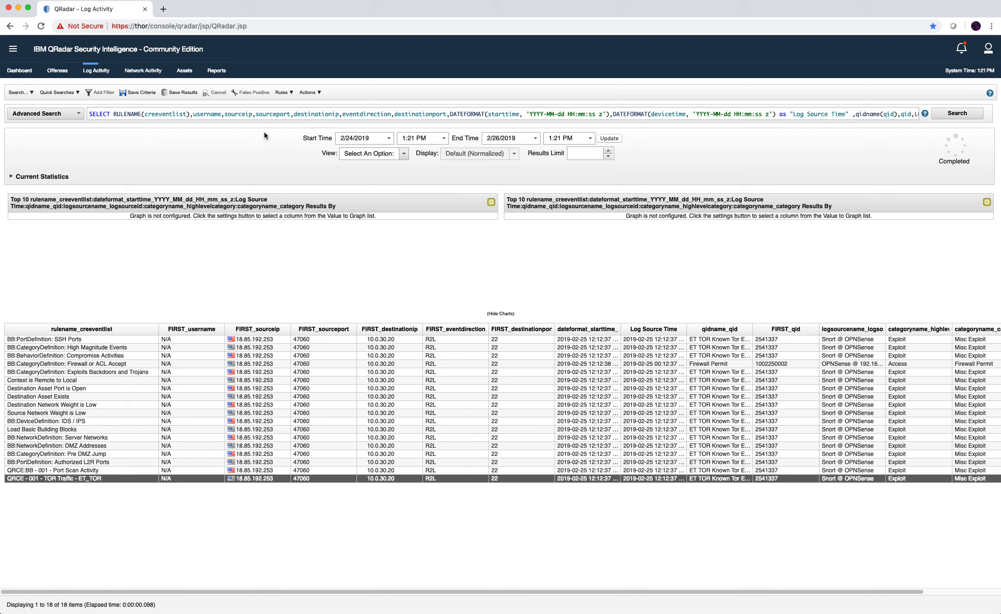
click(264, 114)
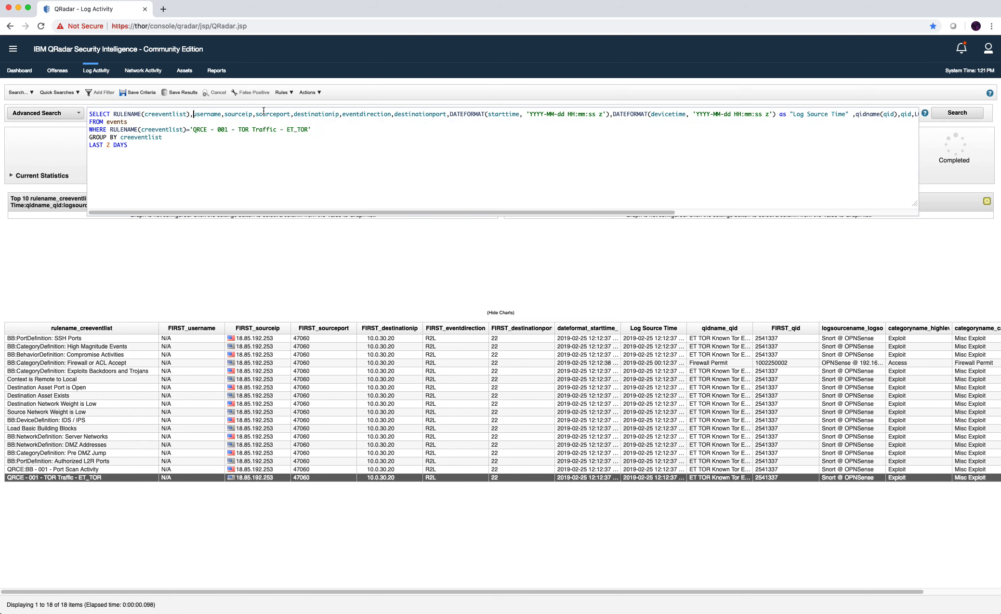
text(,ev)
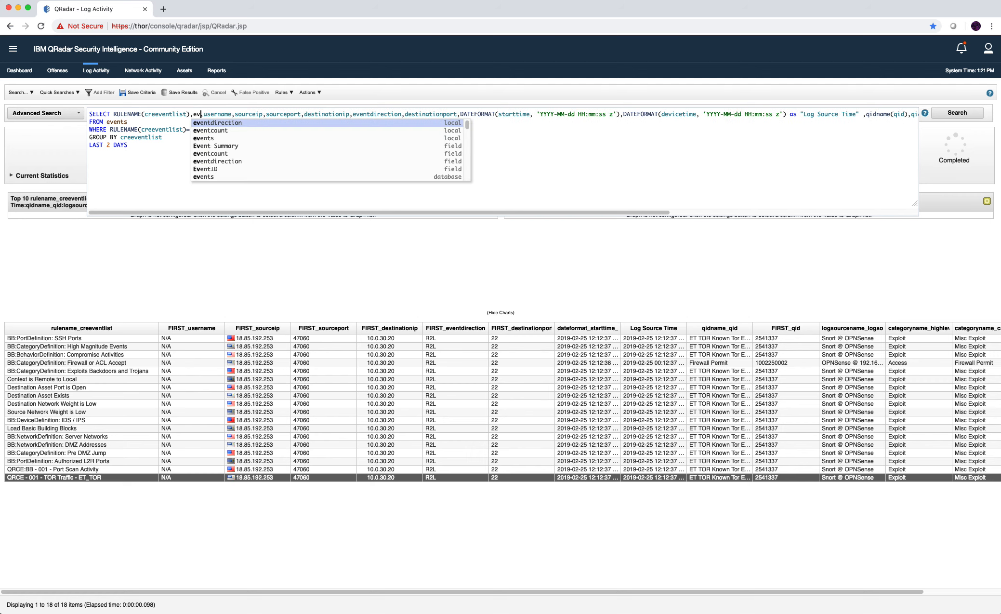
key(BackSpace)
text(creeventlist)
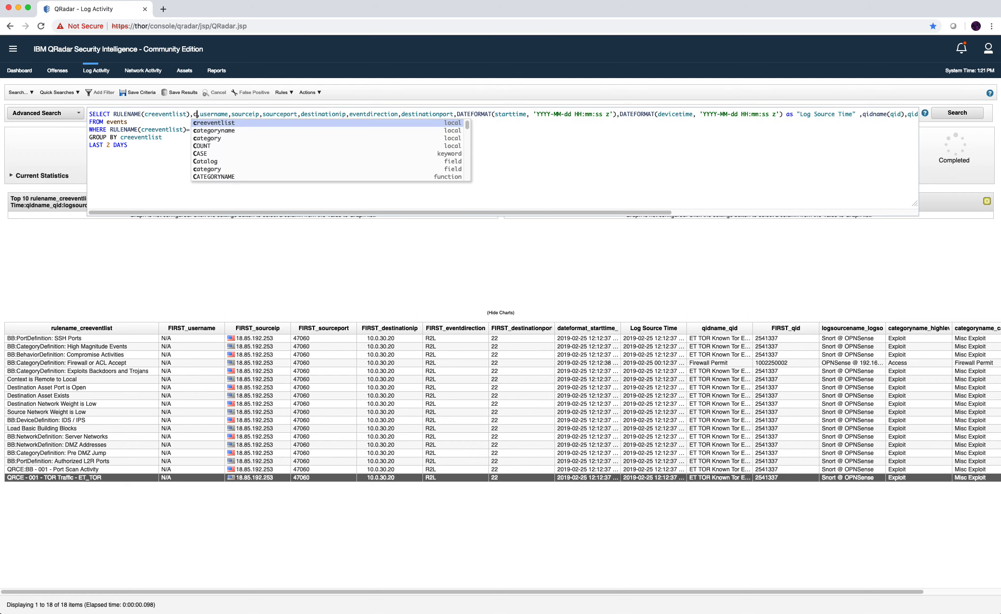
key(Return)
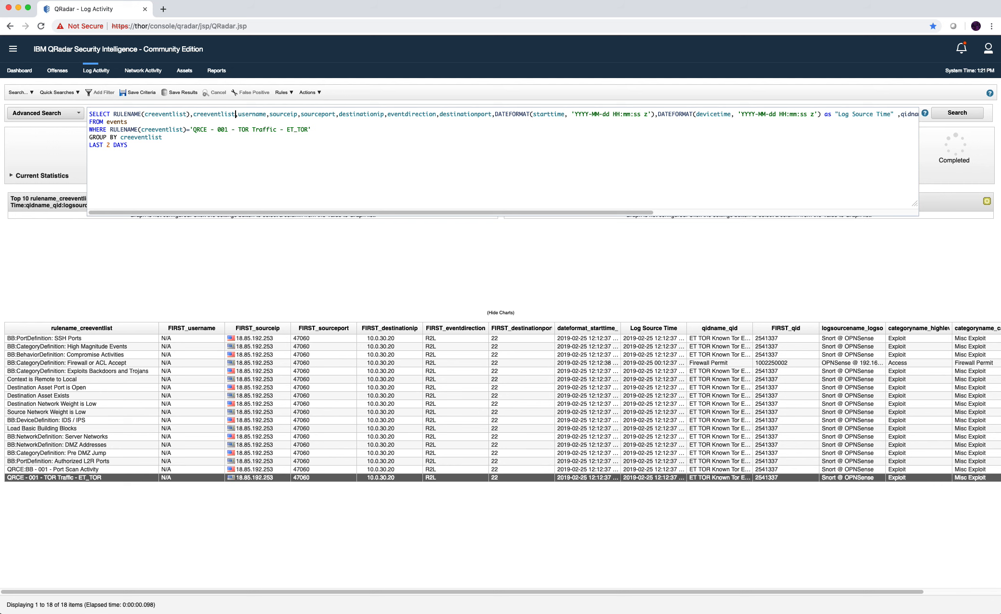
key(Return)
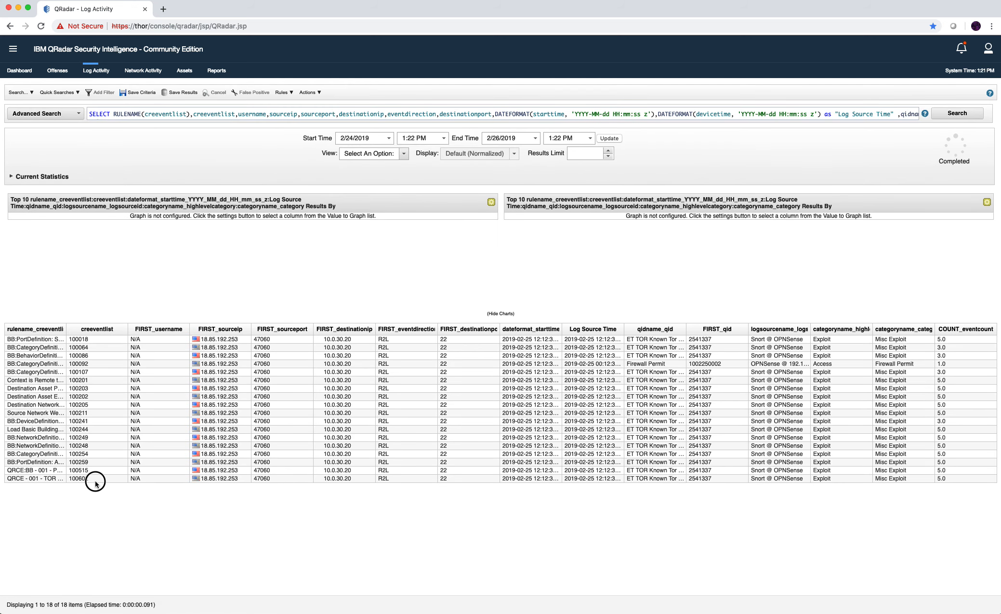
drag(96, 483, 70, 483)
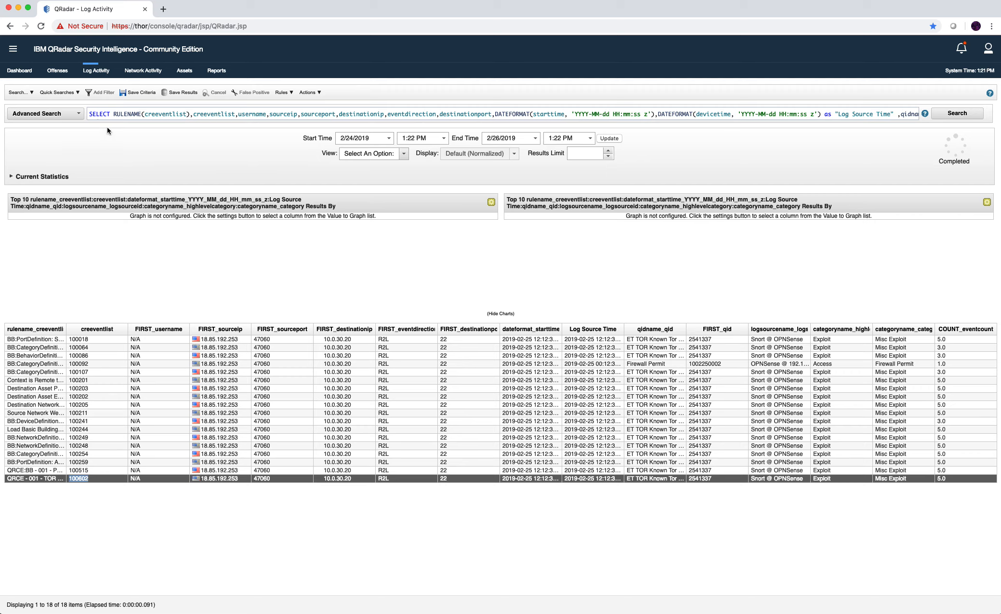
Check Offense 443's contributing TOR rule, then go back to the Log Activity results.
click(65, 72)
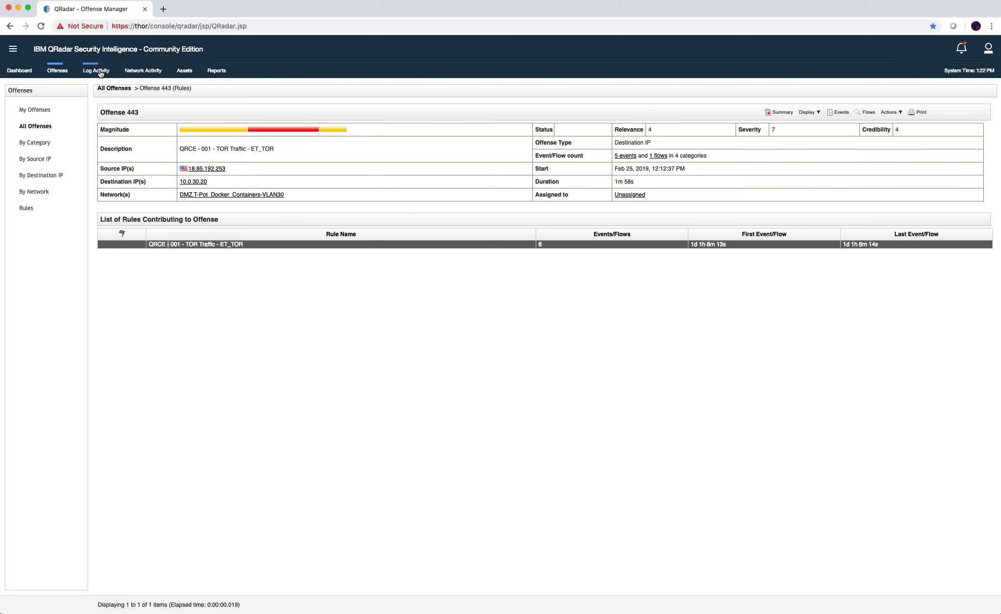
click(101, 73)
Rewrite the WHERE filter to creeventlist='100602' and run the search.
click(221, 114)
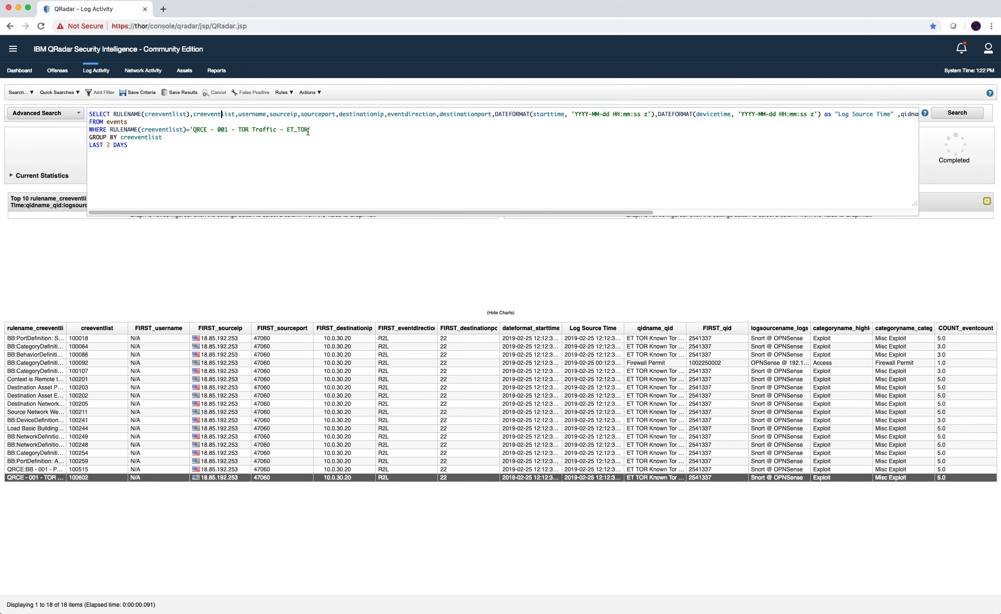
click(189, 130)
key(BackSpace)
drag(141, 130, 111, 130)
key(BackSpace)
drag(274, 130, 161, 130)
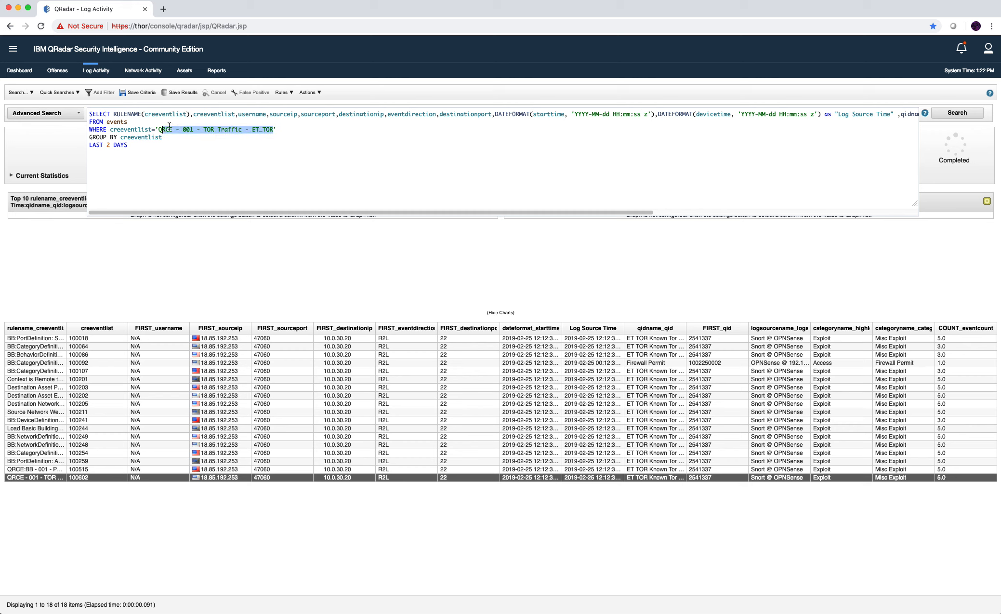
key(BackSpace)
text(1)
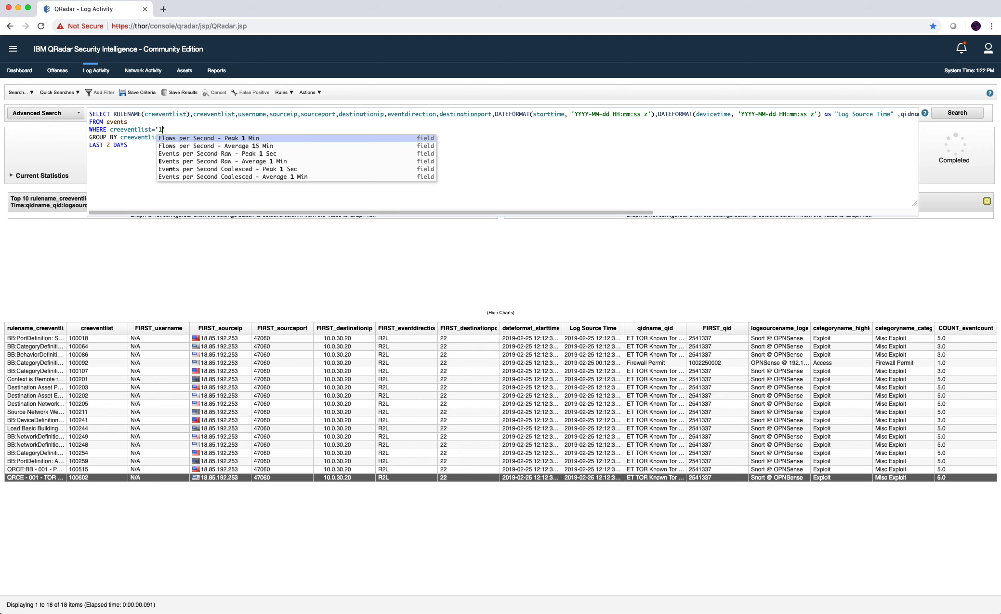
text(00602)
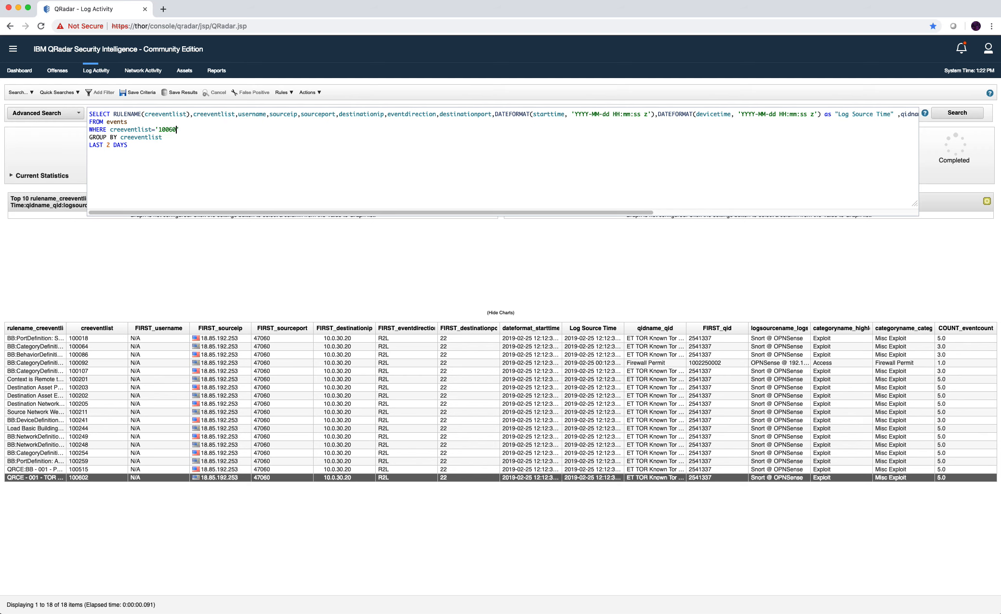
key(Return)
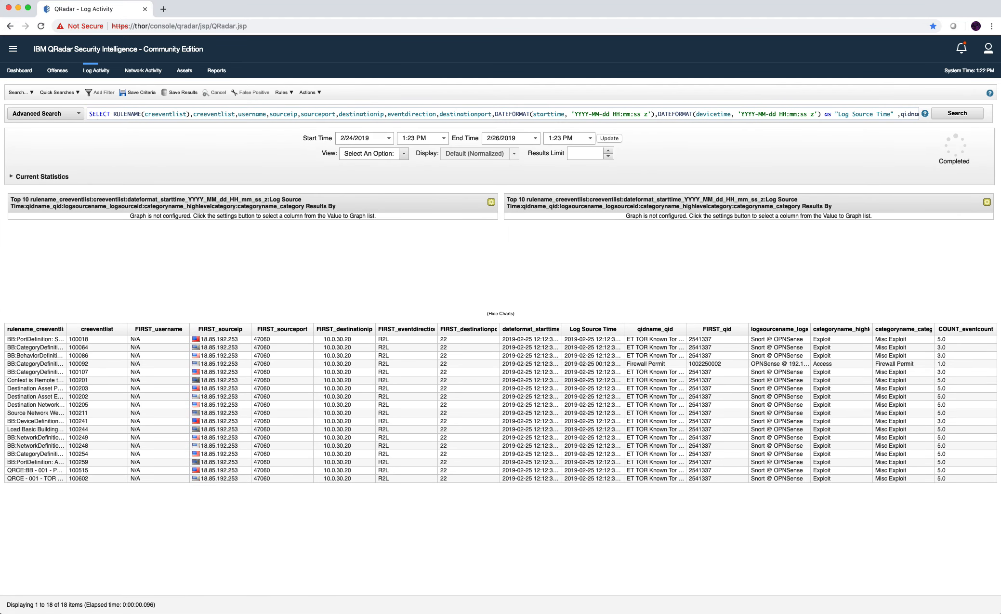
Switch GROUP BY to sourceip via autocomplete and widen the results' rule name column.
click(234, 118)
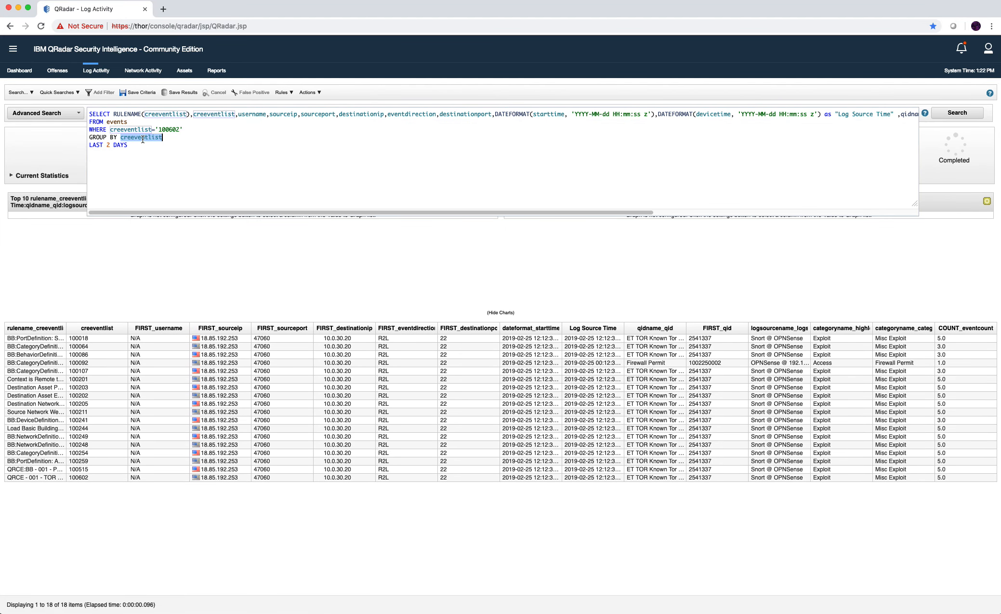
text(sourceip)
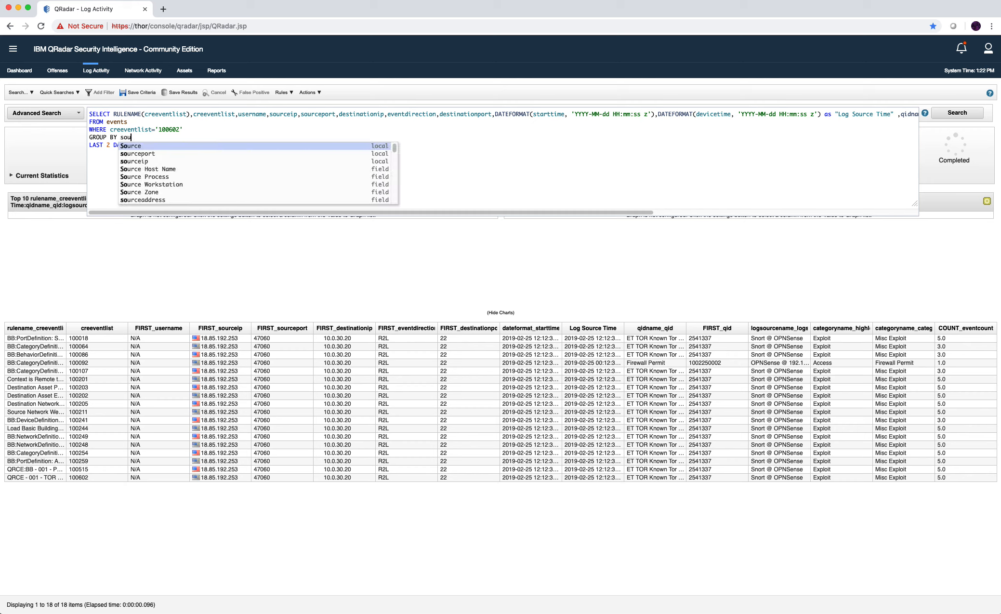
key(Down)
key(Down)
key(Return)
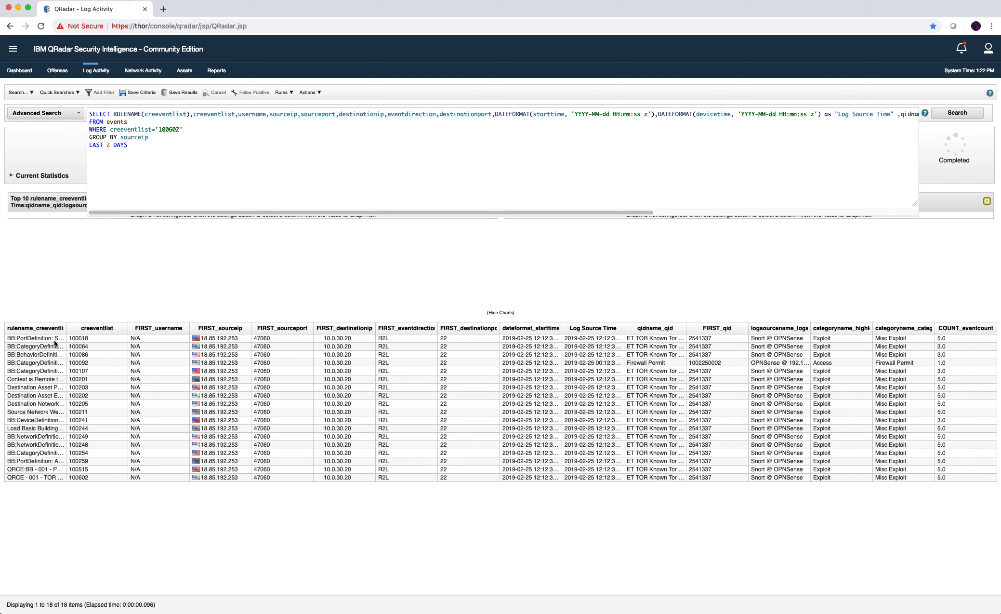
drag(66, 328, 106, 328)
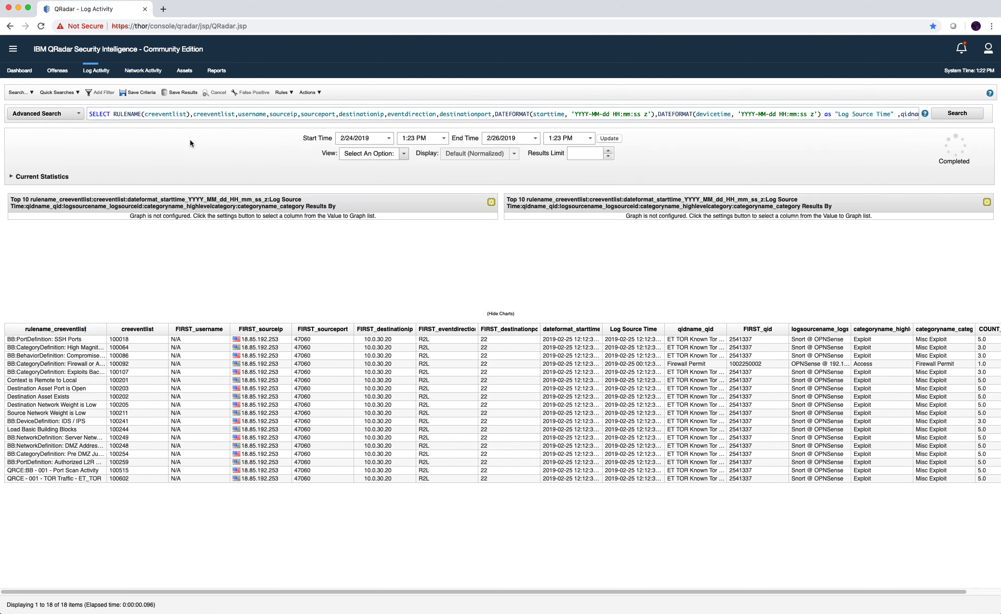
click(201, 116)
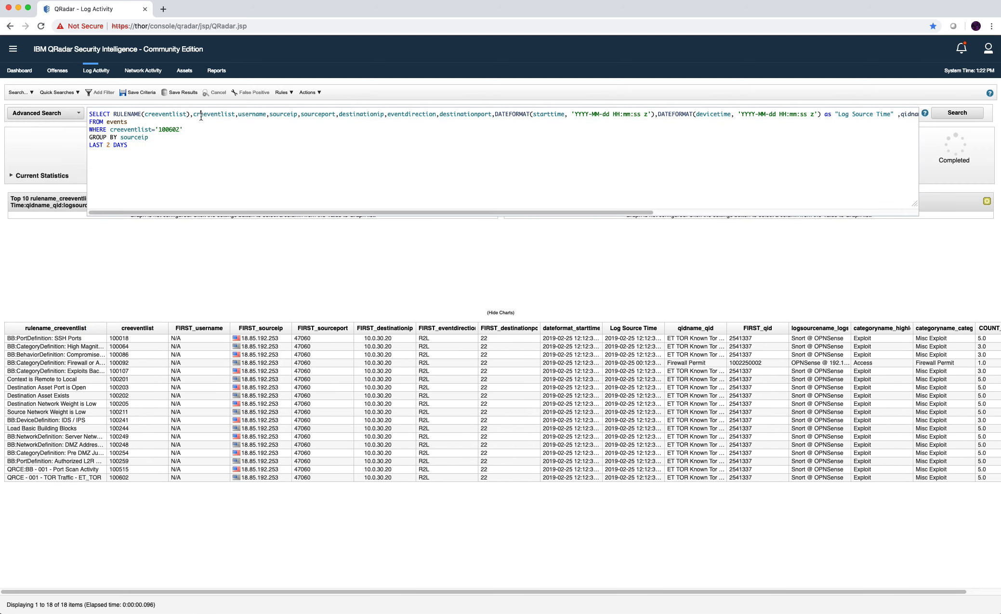
double_click(131, 129)
click(165, 129)
click(54, 444)
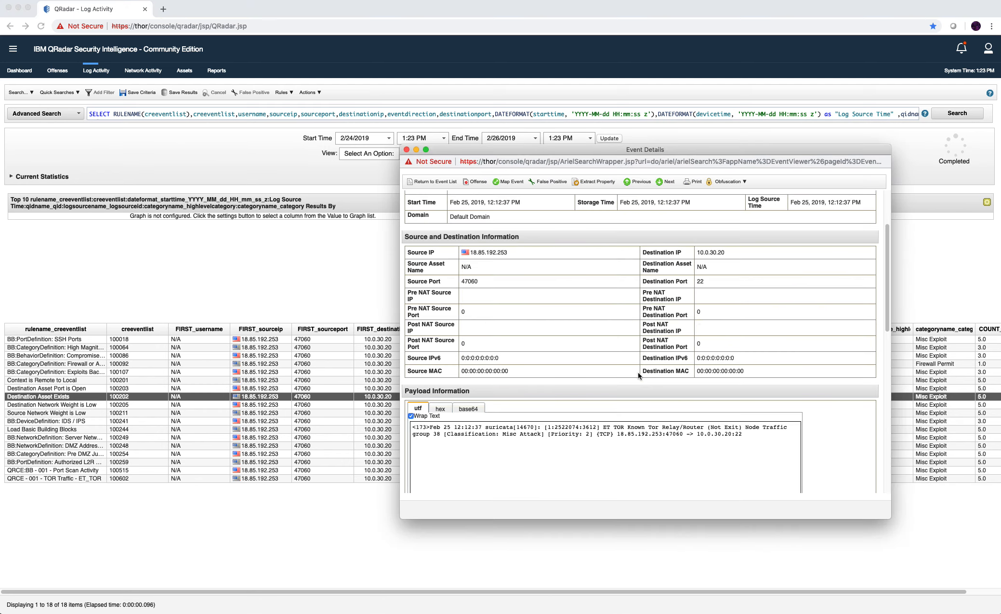
scroll(638, 373, down, 10)
scroll(524, 281, up, 4)
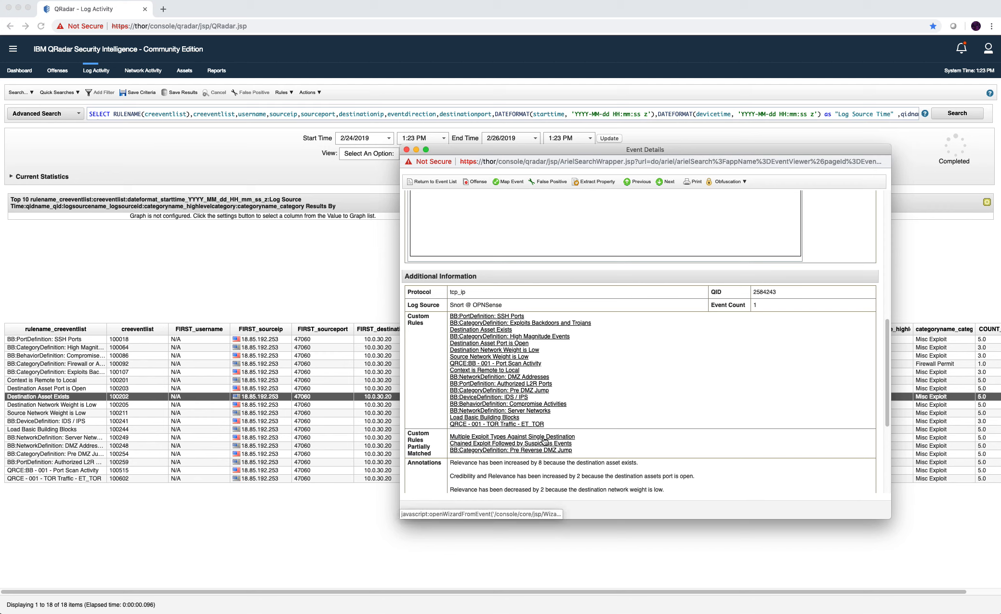
click(417, 150)
double_click(286, 115)
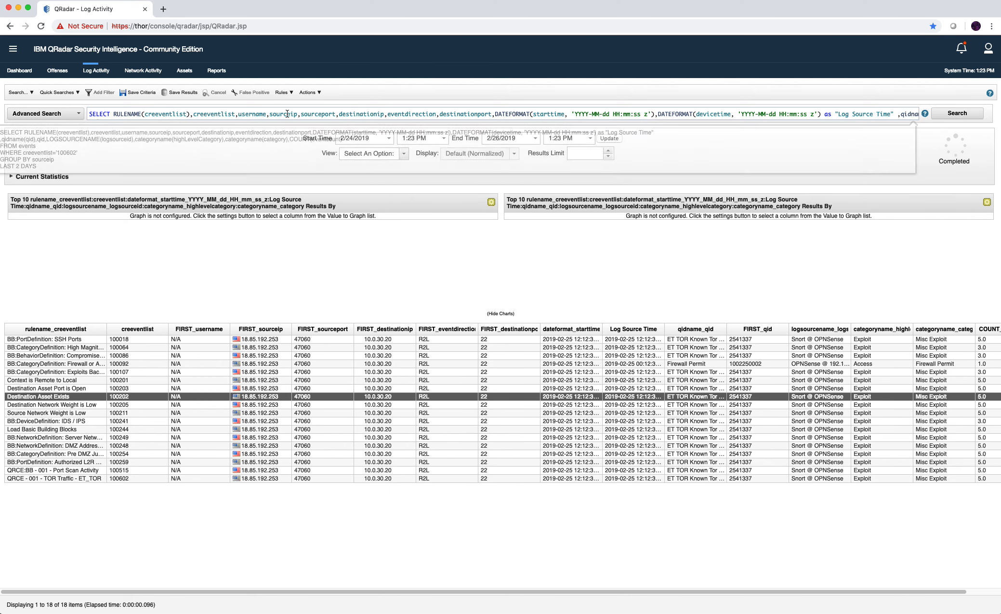
Rerun the rule 100602 search grouped by sourceip, dropping the RULENAME(creeventlist),creeventlist columns.
click(193, 144)
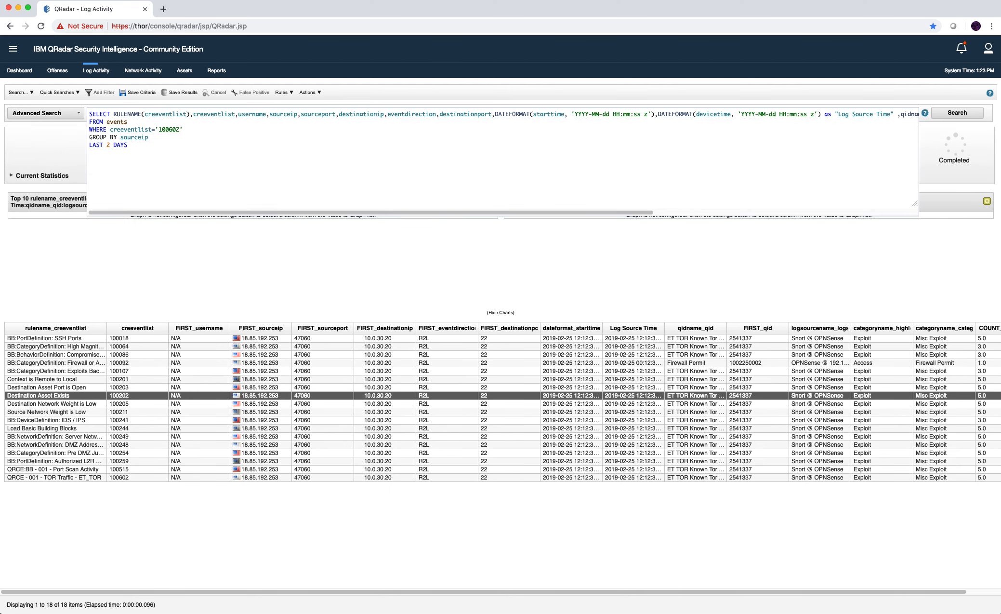
key(Return)
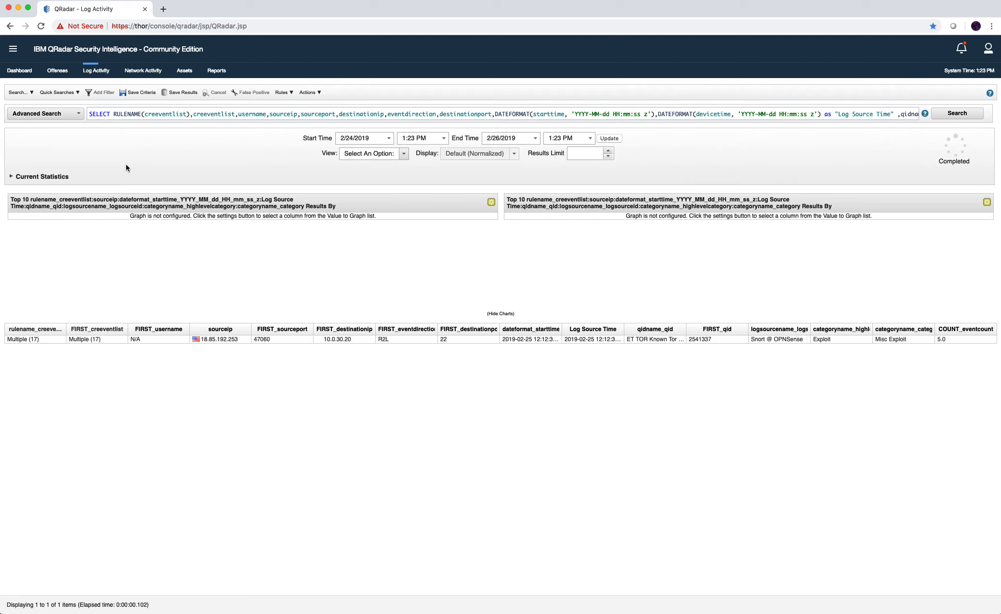
click(149, 115)
drag(238, 114, 113, 114)
key(BackSpace)
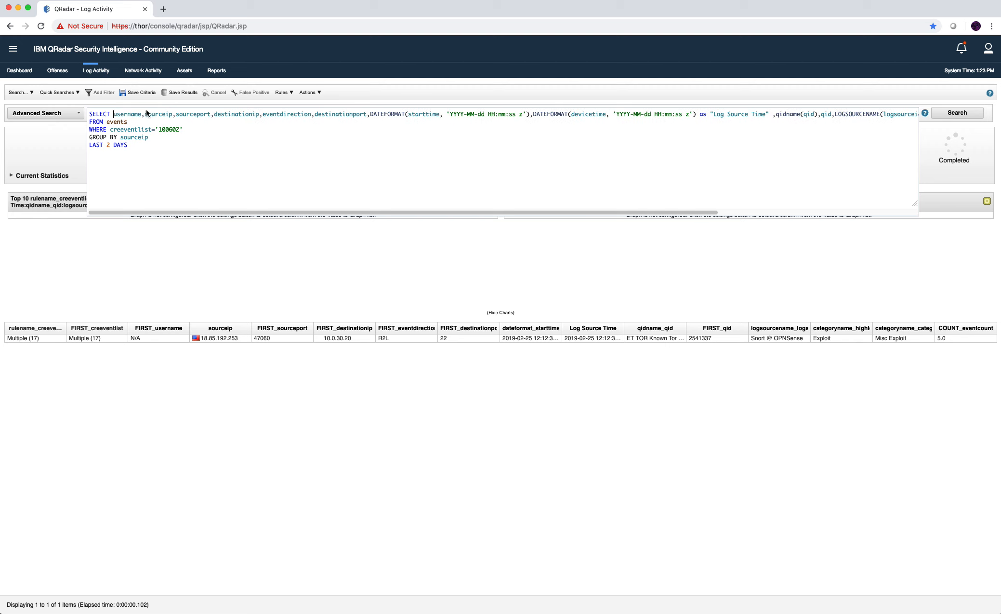
key(Return)
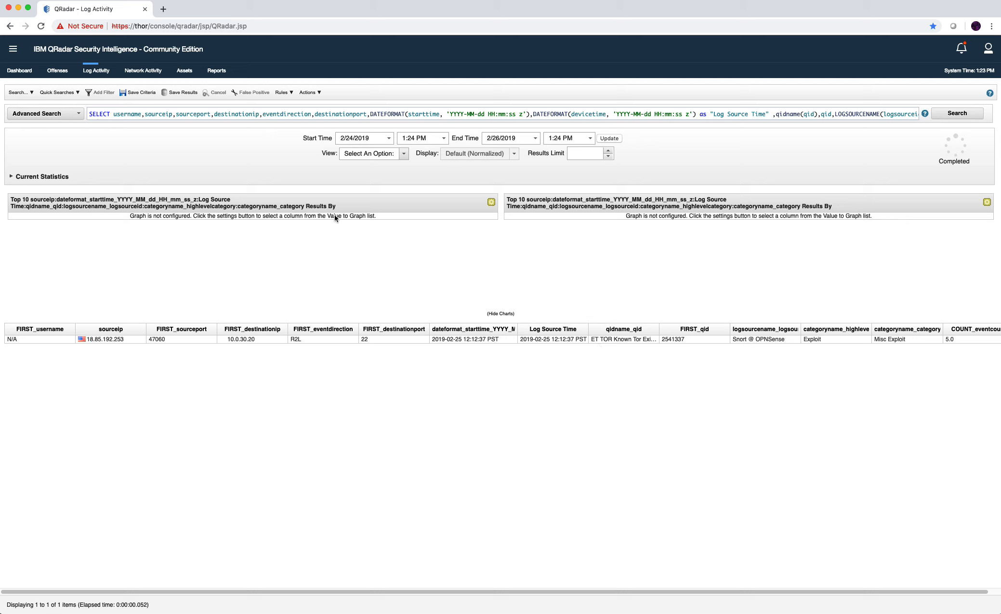
Change LAST 2 DAYS to LAST 14 DAYS and rerun, getting 26 source-IP rows.
click(311, 117)
click(110, 145)
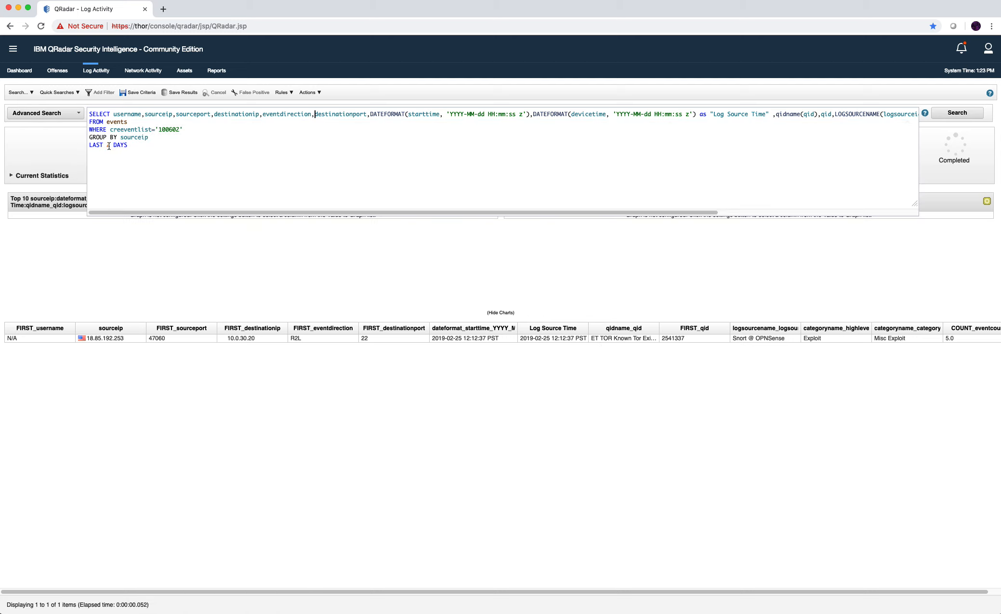
key(BackSpace)
text(14)
key(Return)
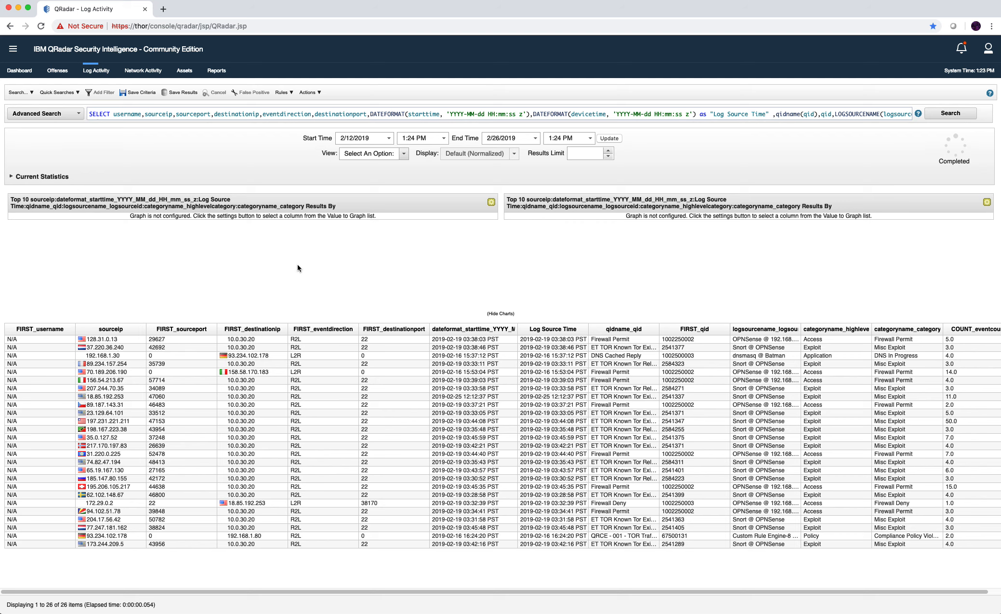
click(309, 121)
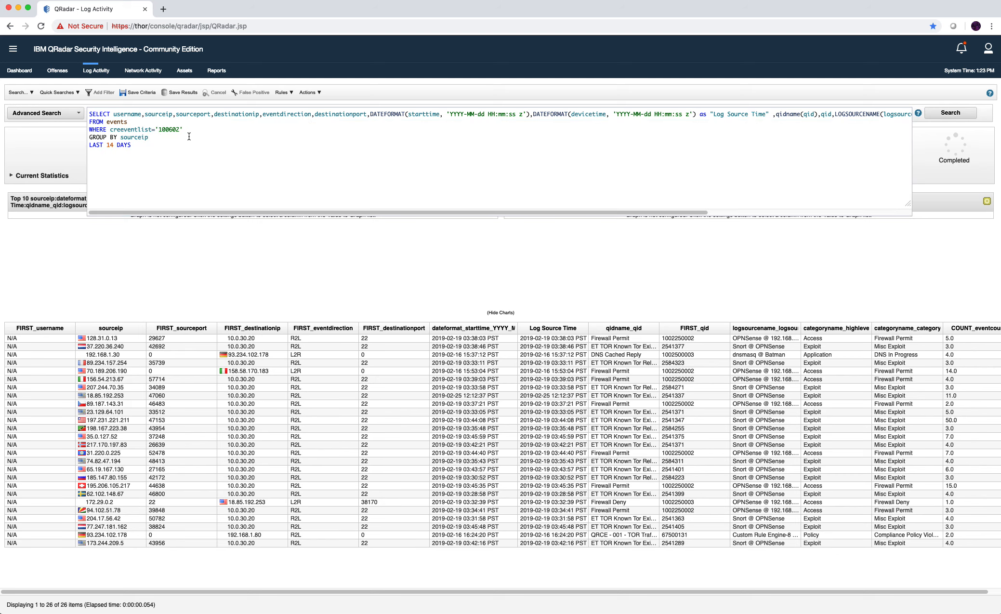
Close offense 443 as Policy Violation with note 'Known traffic to honeypot. No internal traffic observed.'.
click(62, 71)
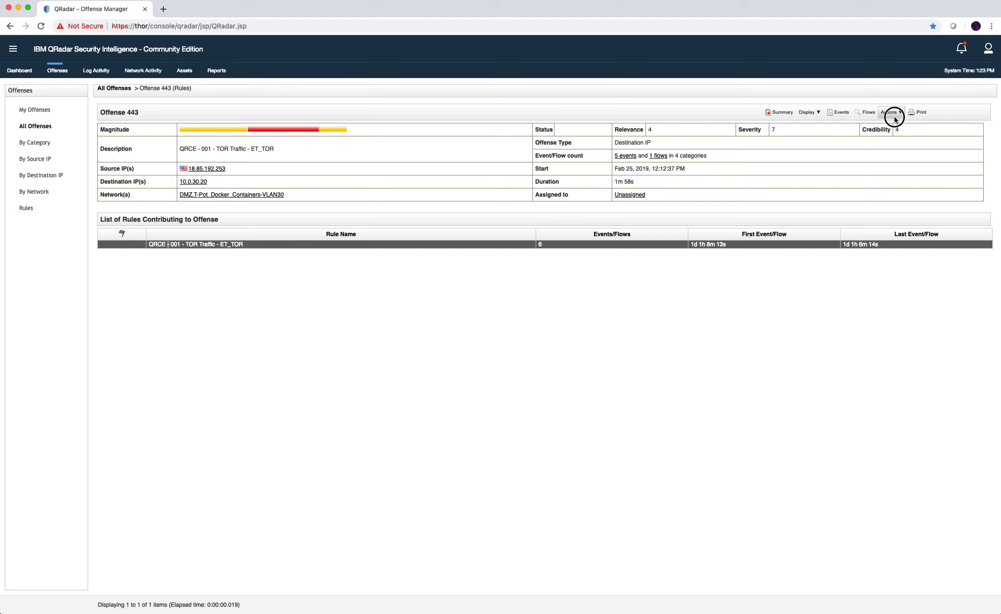
click(891, 112)
click(897, 162)
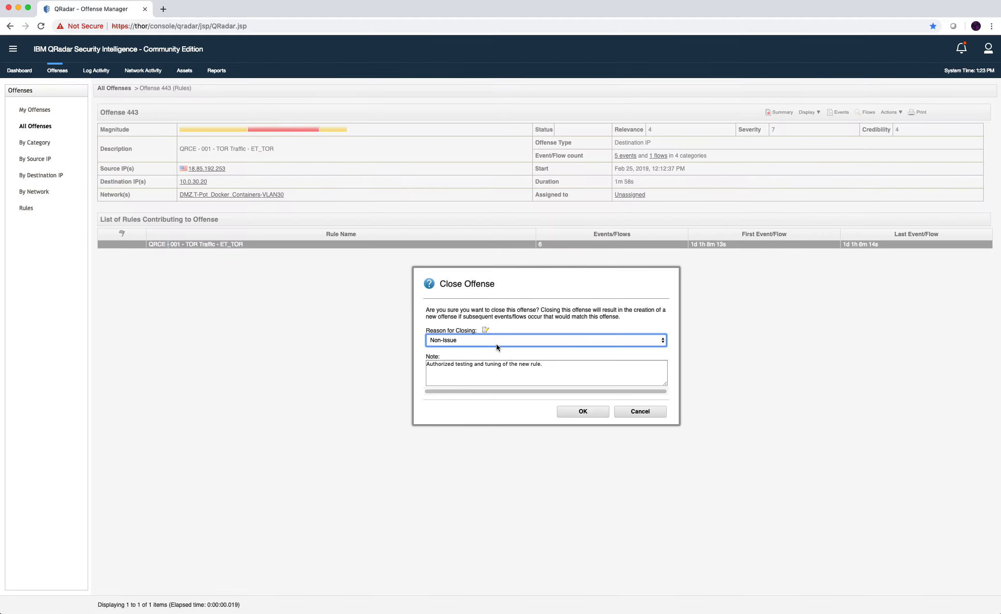
click(496, 342)
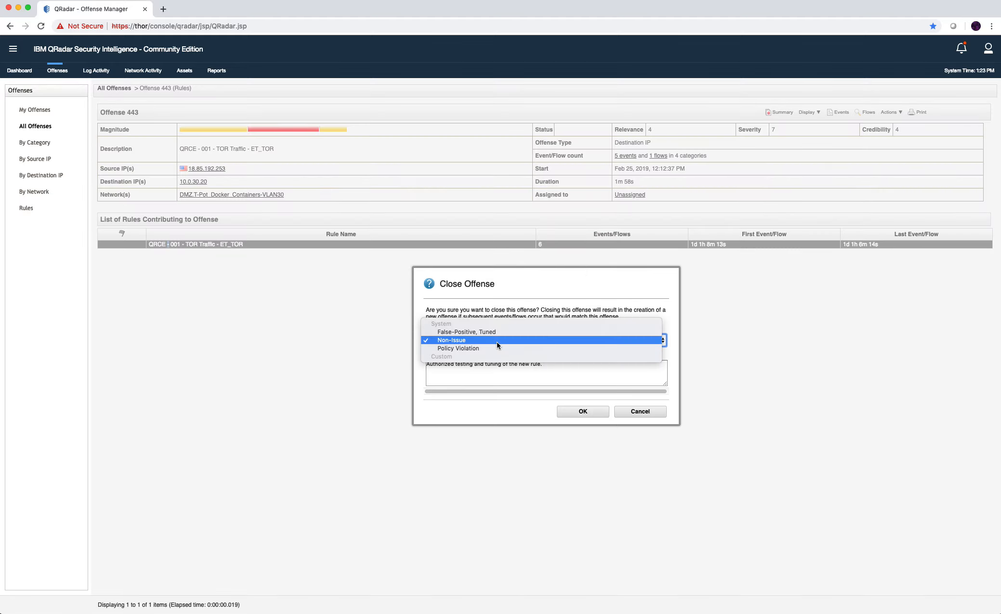
click(493, 348)
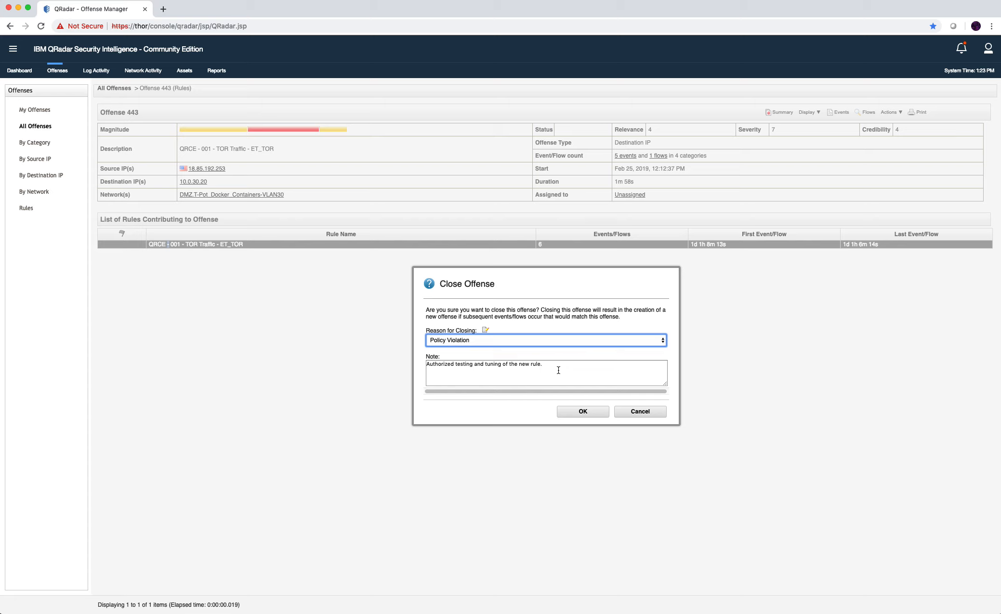
drag(544, 369, 393, 359)
key(BackSpace)
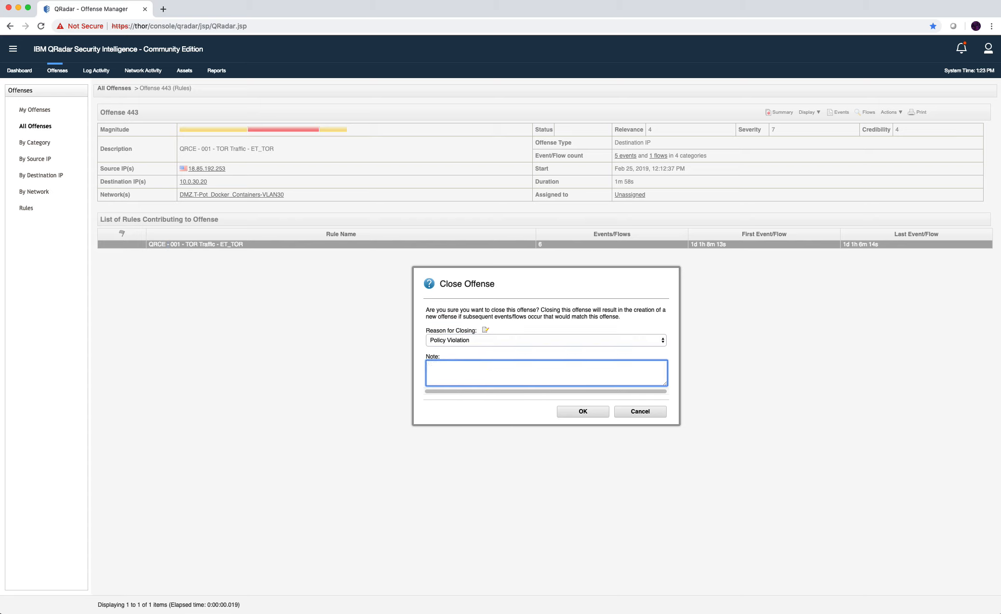
text(Known traffic to honeypot. no int)
key(BackSpace)
key(BackSpace)
text(No internal)
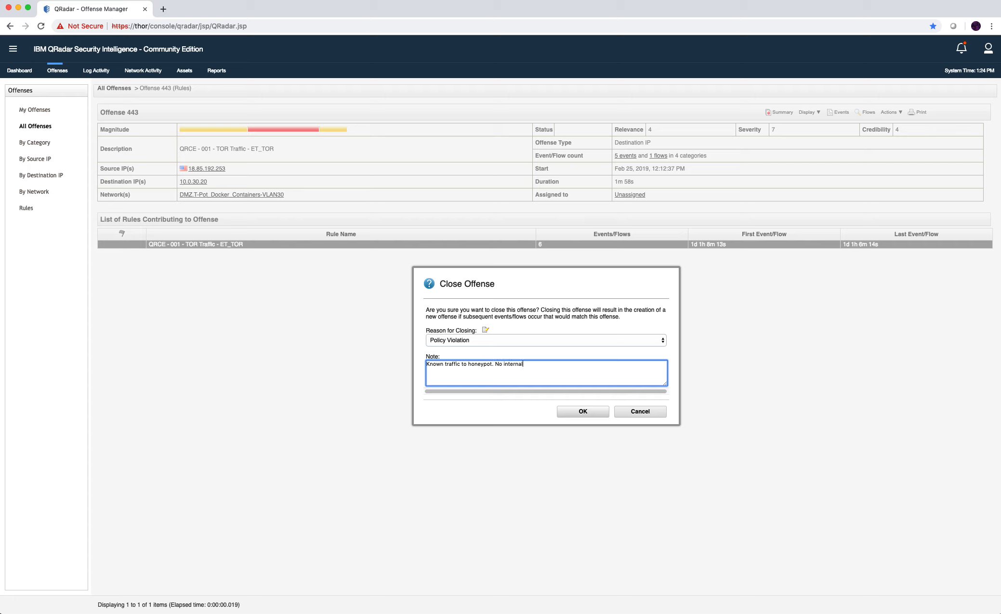
text( traffic observed.)
click(584, 413)
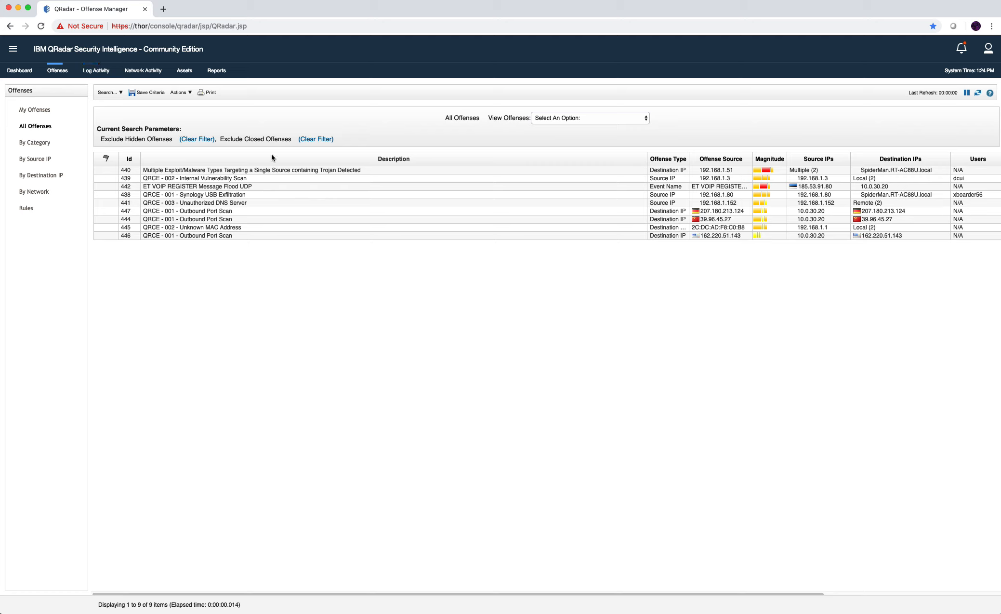
Back in Log Activity, replace the creeventlist='100602' condition after WHERE with username.
click(202, 193)
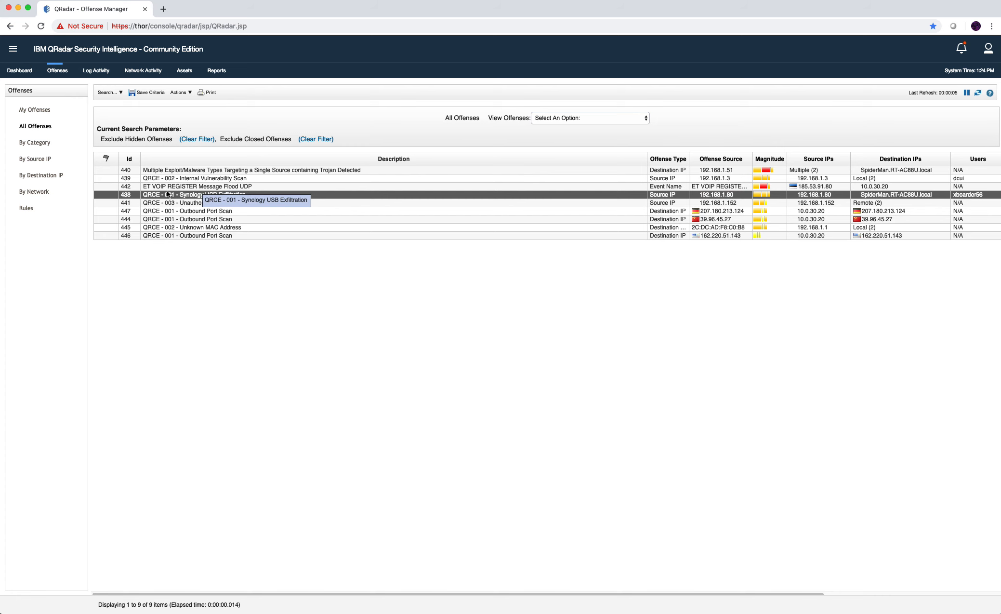
click(116, 76)
click(180, 113)
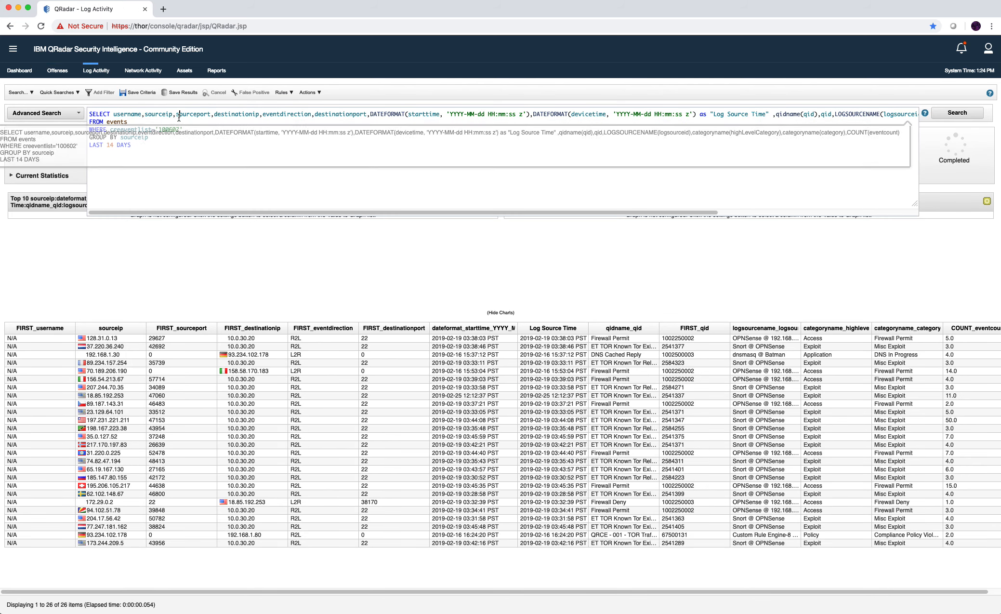
click(138, 138)
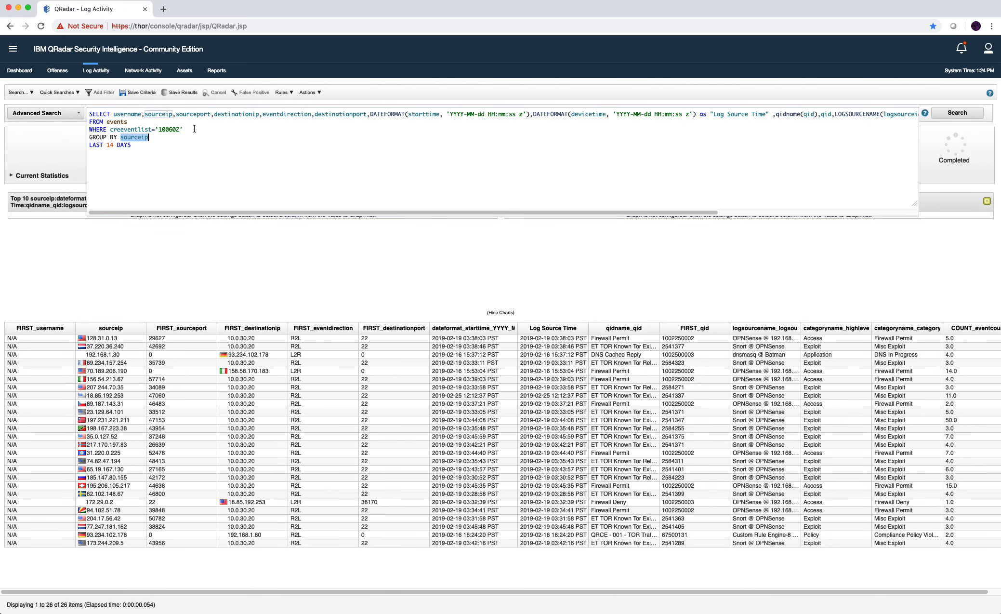
drag(183, 129, 111, 129)
key(BackSpace)
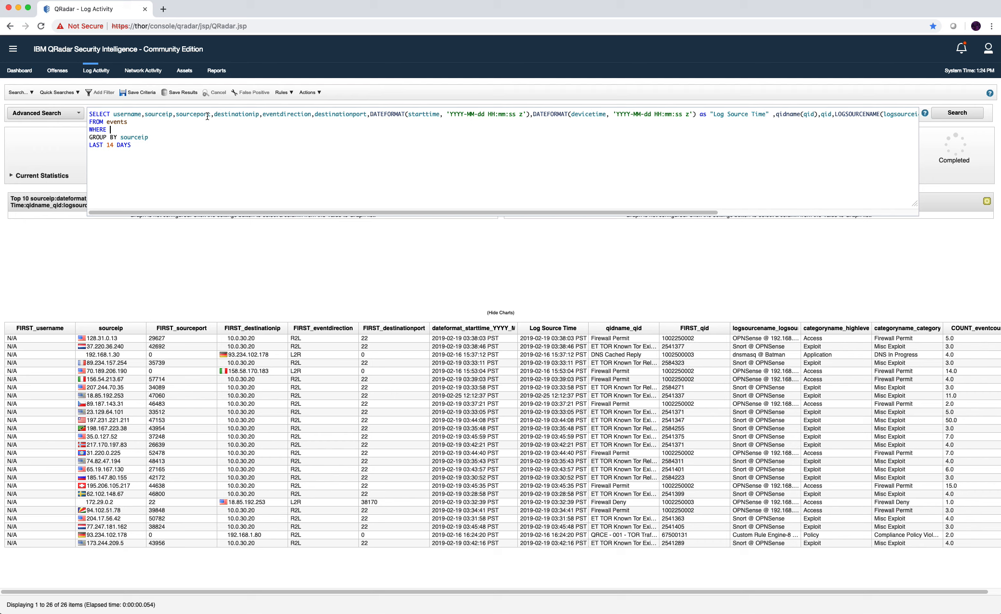
text(username)
click(199, 126)
Add the case-insensitive ILIKE operator after username in the WHERE clause.
click(199, 128)
text(ILIKE)
drag(142, 131, 170, 127)
double_click(142, 131)
click(145, 131)
click(142, 127)
key(Delete)
click(189, 127)
text(Test)
click(161, 129)
text(I)
click(151, 129)
Complete the filter with the target username as a '%…%' pattern and run the search.
text(NOT)
key(BackSpace)
key(BackSpace)
key(BackSpace)
key(BackSpace)
key(BackSpace)
key(BackSpace)
key(BackSpace)
key(BackSpace)
text(Xboarder56)
text(%%)
key(Return)
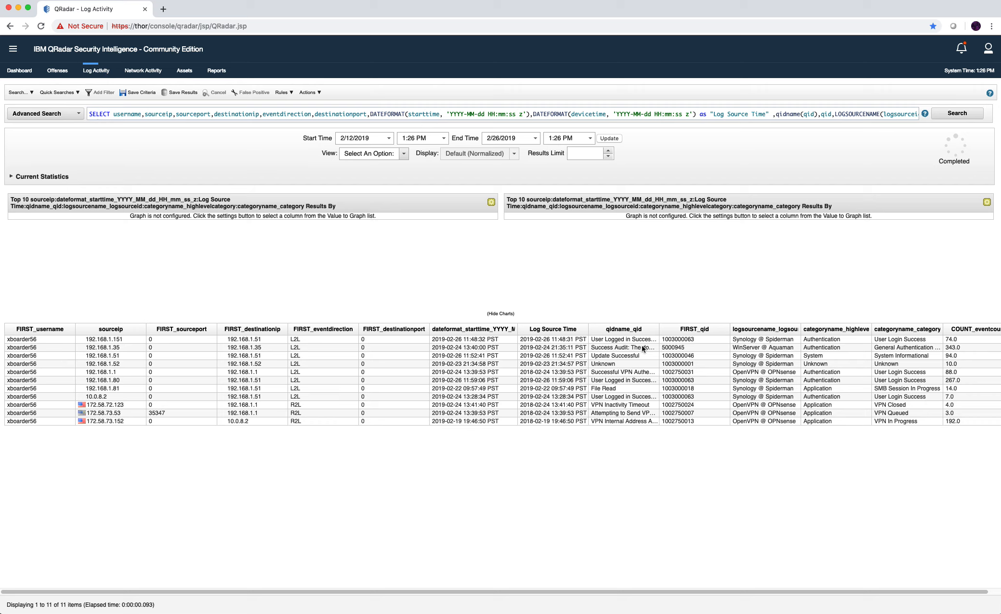
click(255, 116)
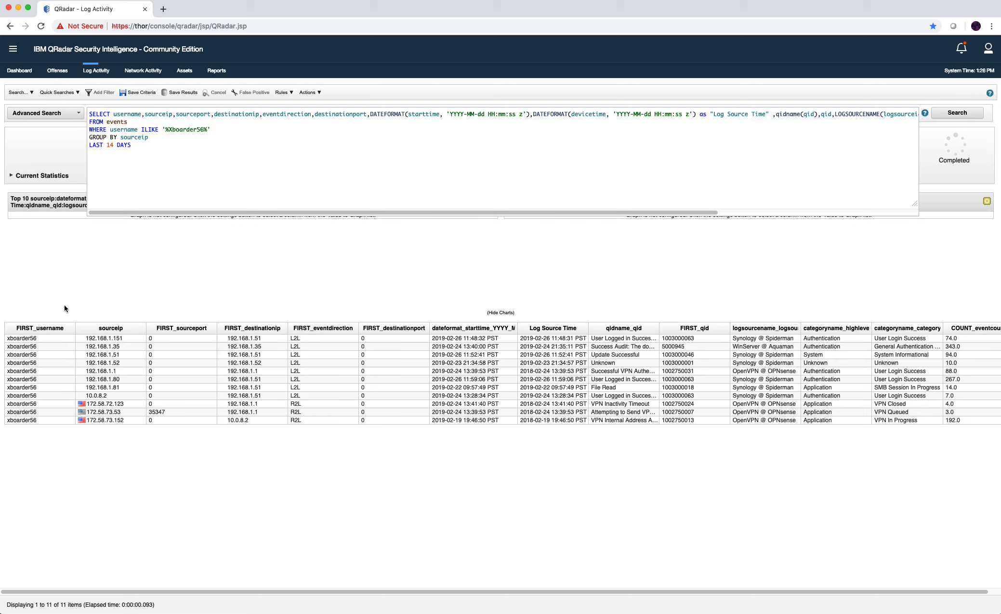
click(175, 129)
click(658, 463)
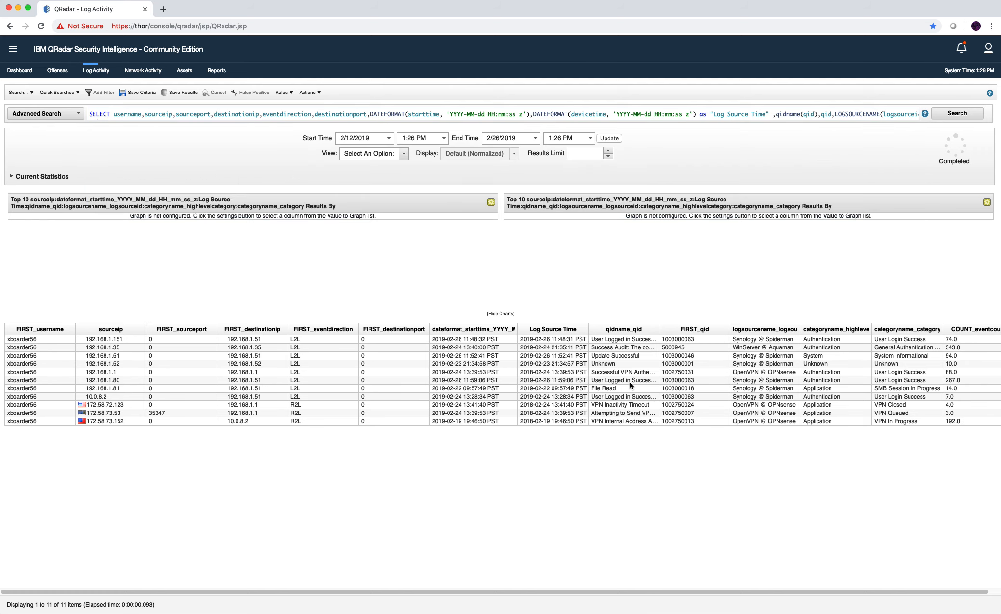
click(558, 117)
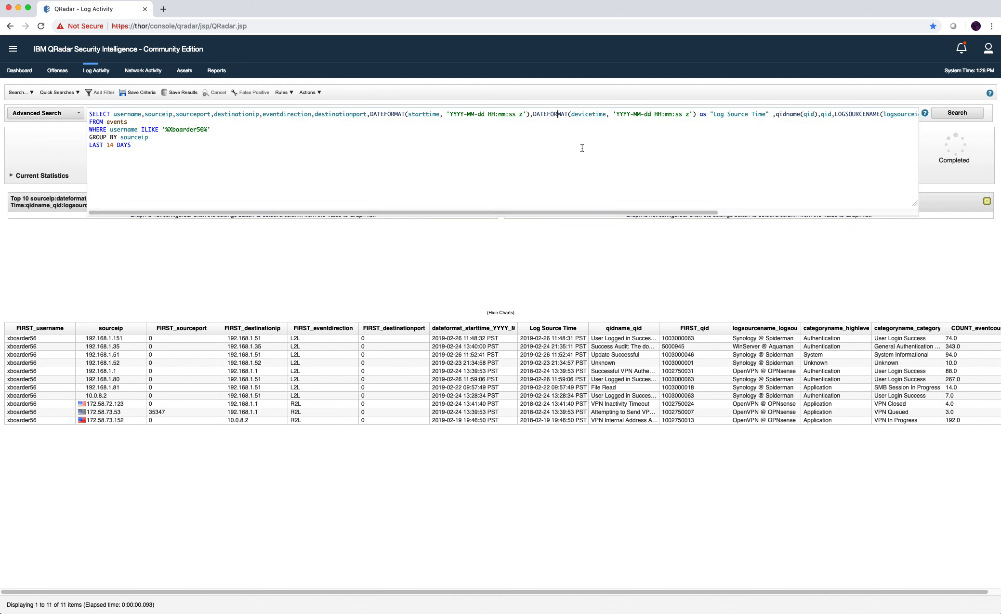
click(709, 419)
click(725, 387)
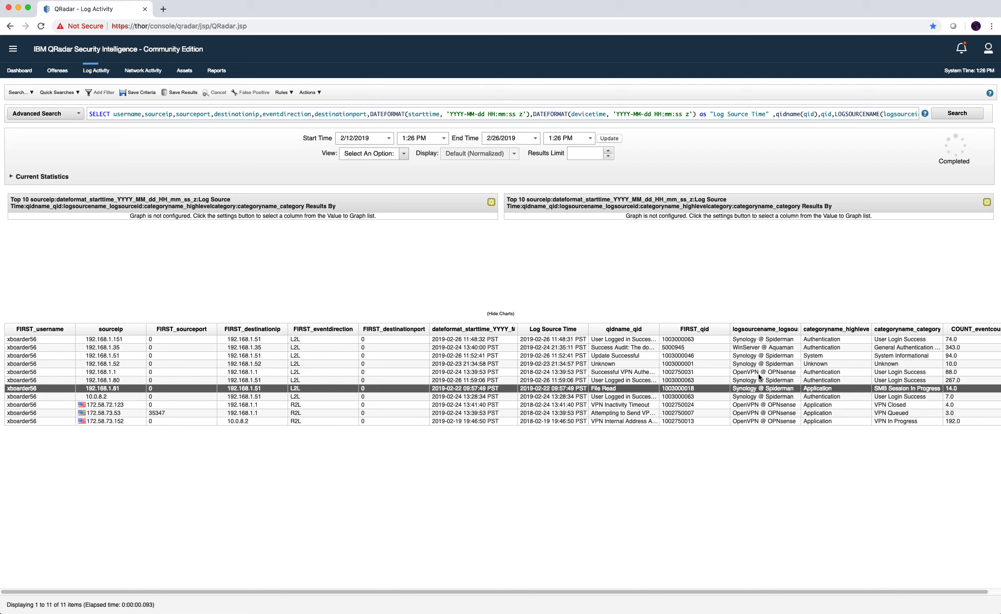